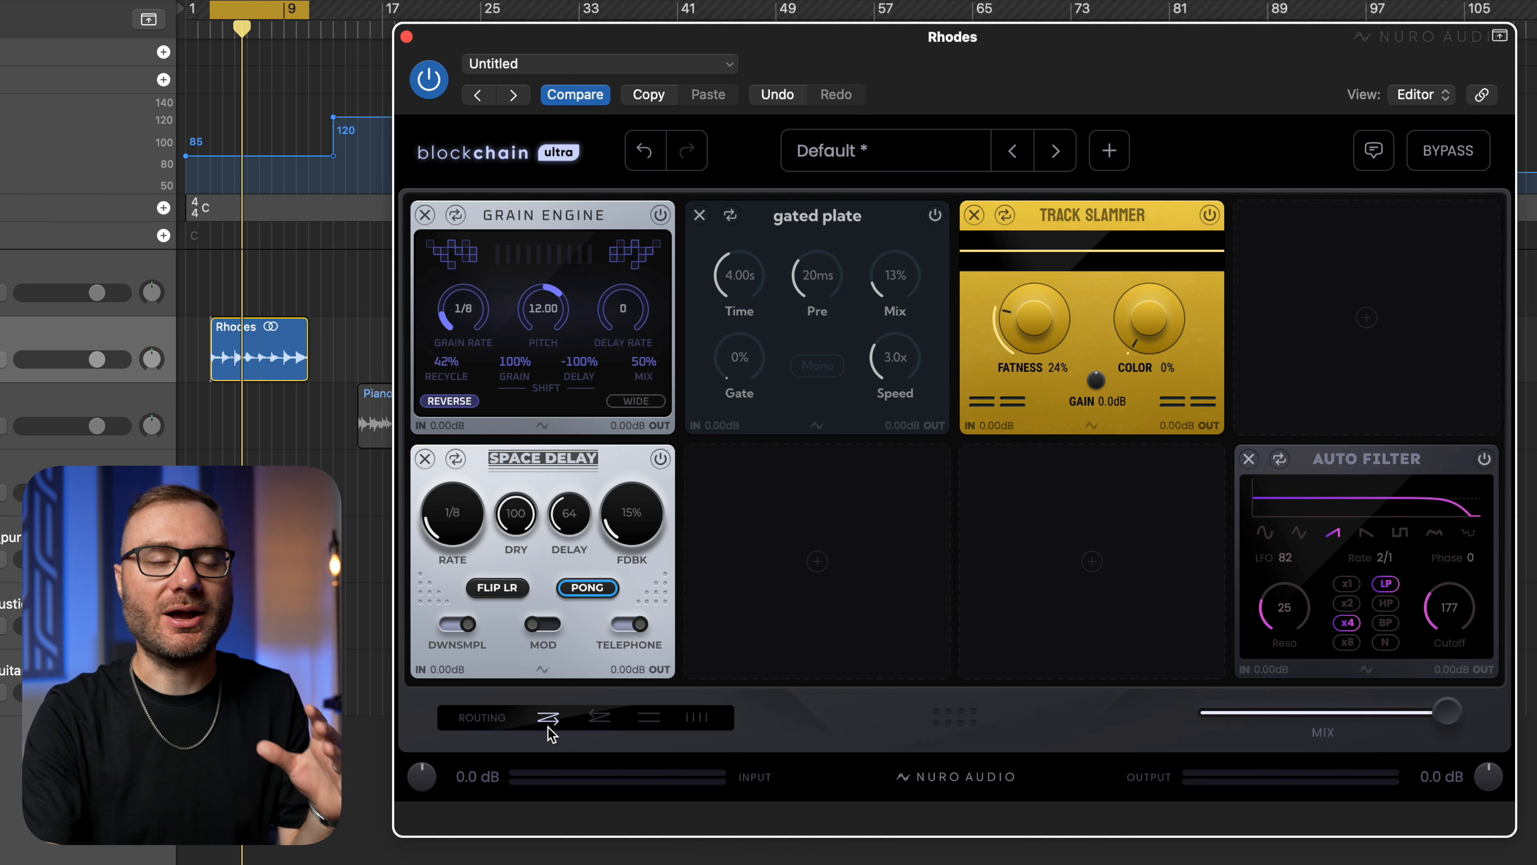
# Preview the reverse serial, two-row parallel and four-column parallel routing modes, and return to forward serial routing.
pyautogui.click(596, 721)
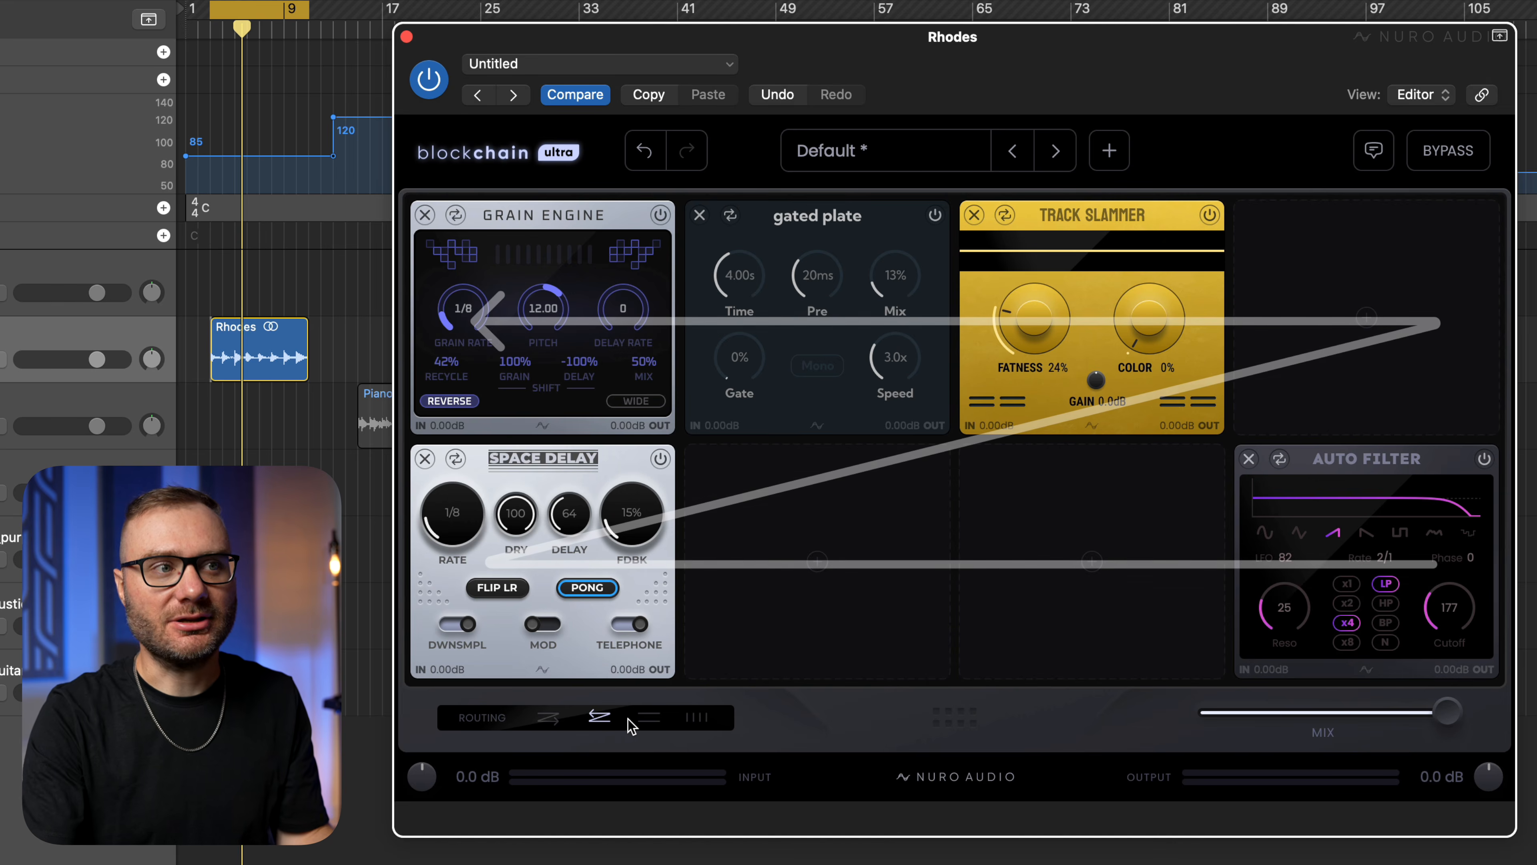
pyautogui.click(646, 719)
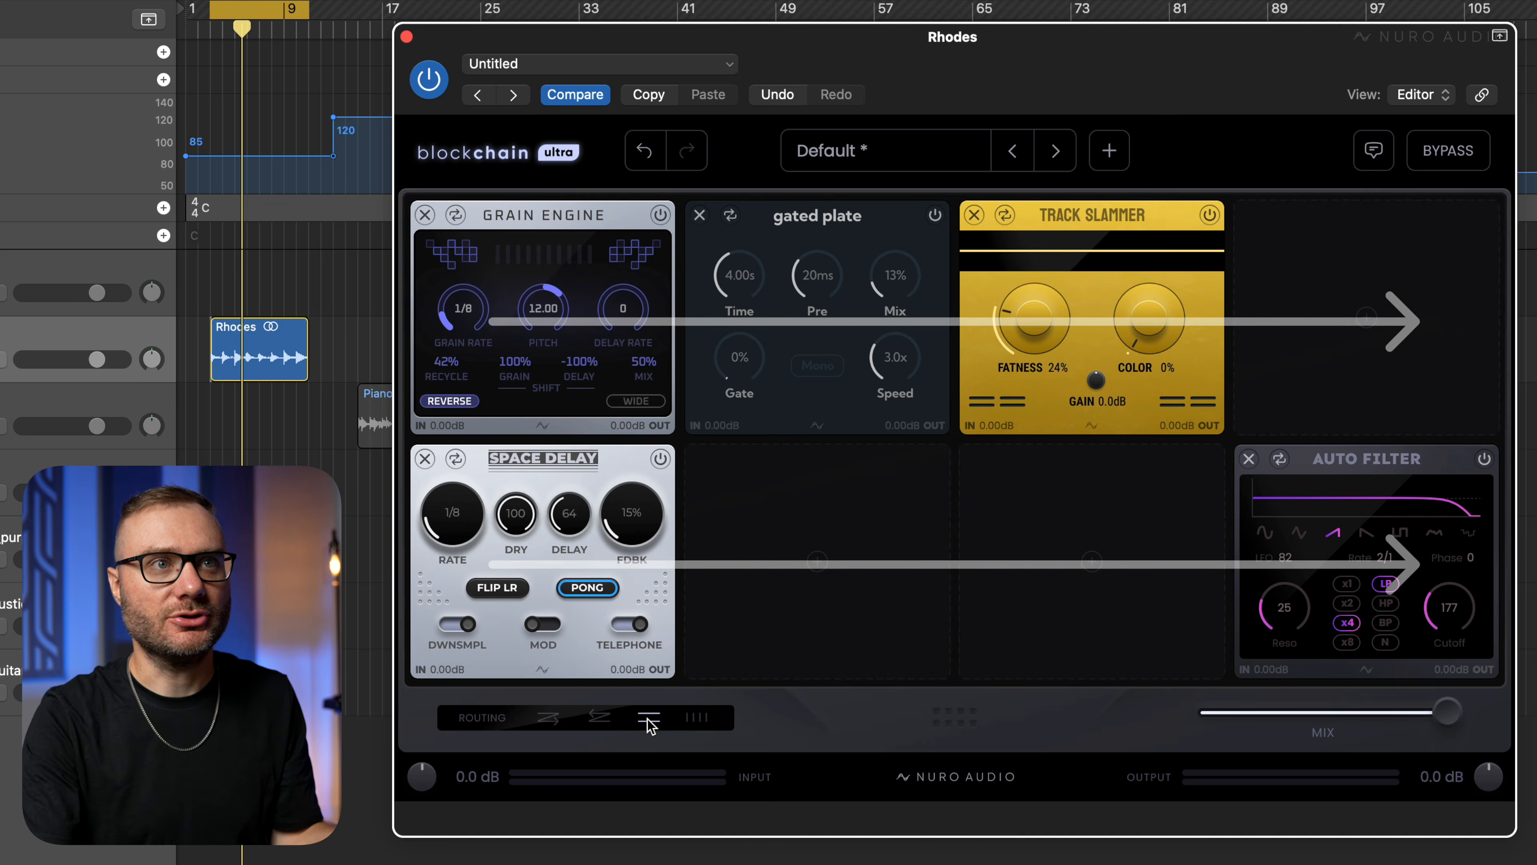
pyautogui.click(696, 719)
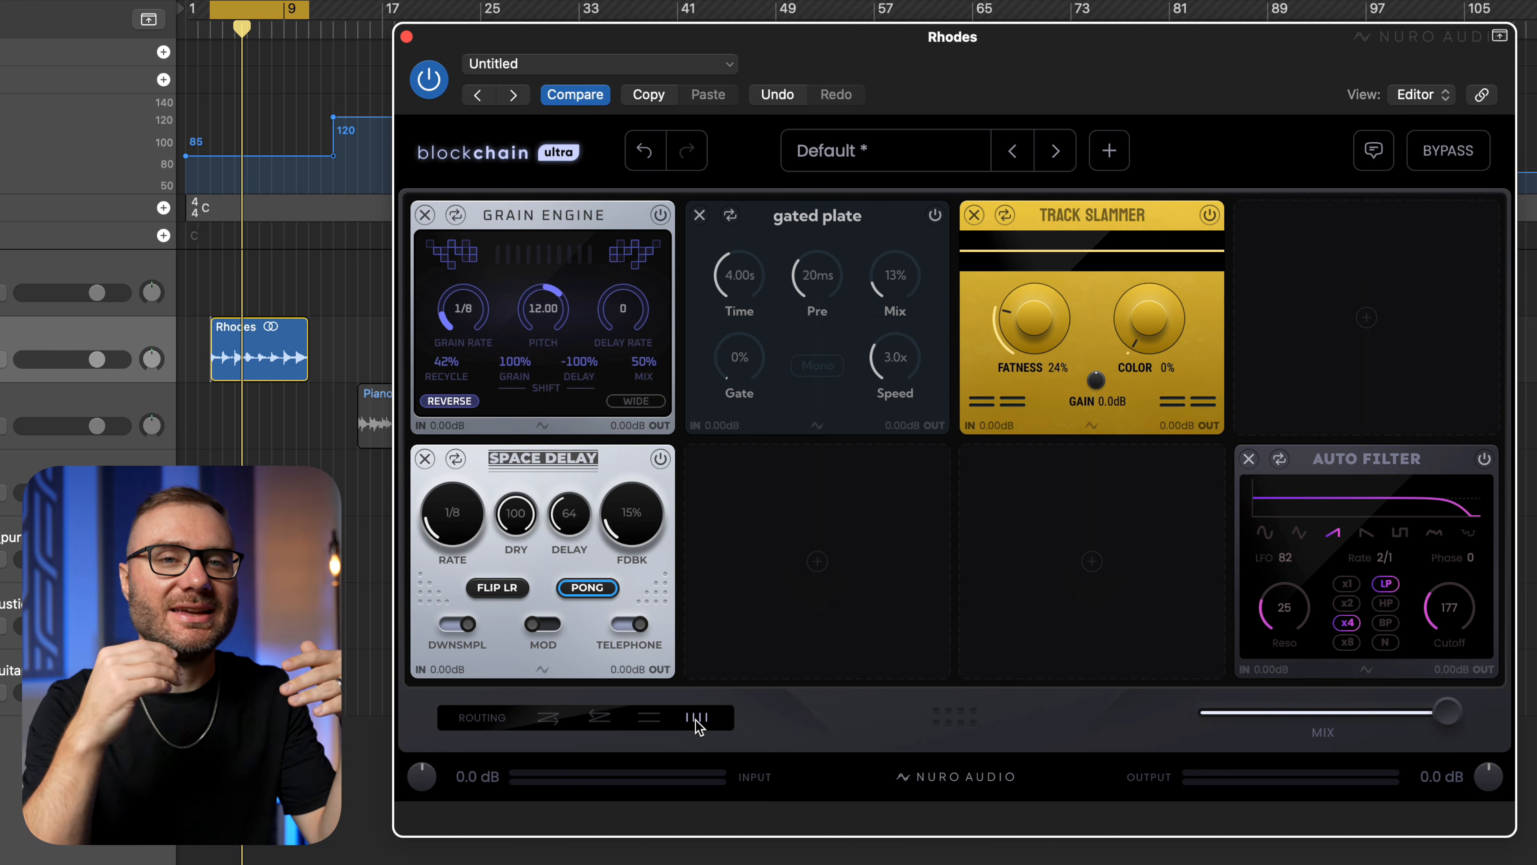
pyautogui.click(649, 719)
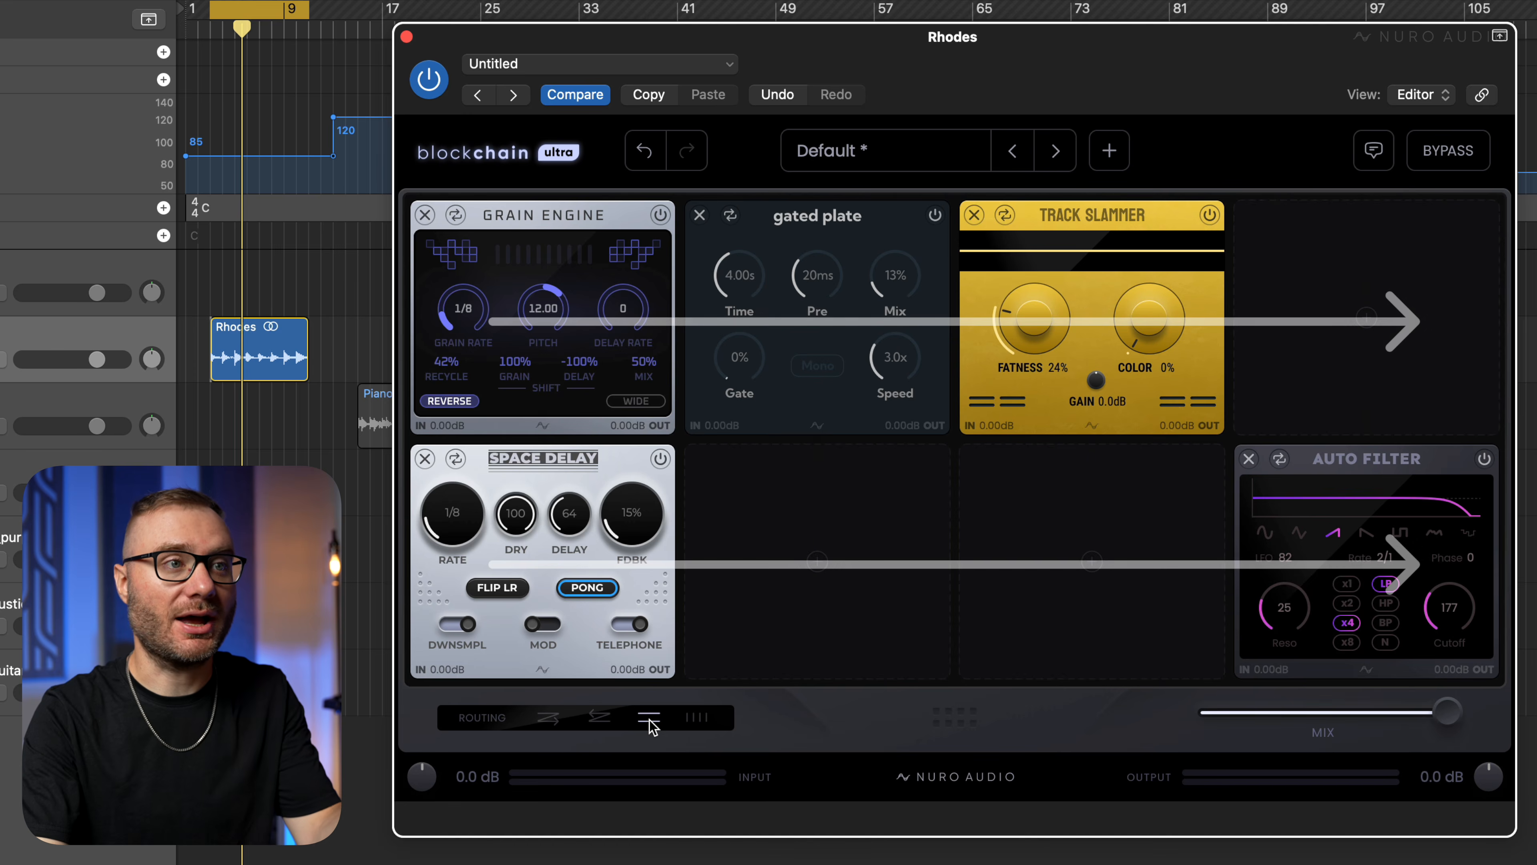
pyautogui.click(552, 721)
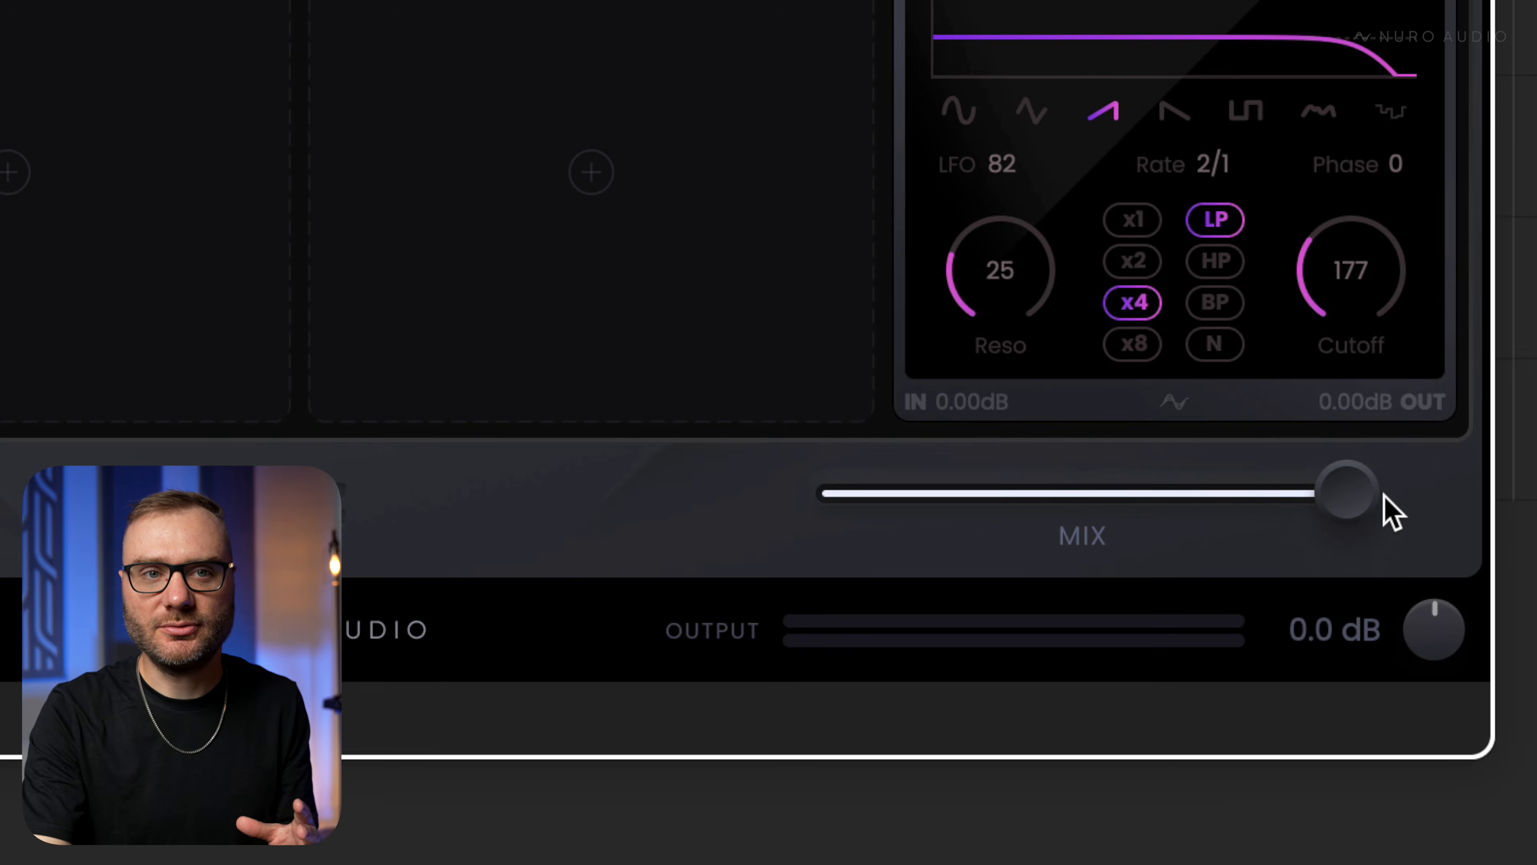
# Demonstrate parallel processing by lowering the rack's global mix and restoring it to 100%, twice.
pyautogui.moveTo(1450, 717); pyautogui.dragTo(1357, 717)
pyautogui.moveTo(1150, 488); pyautogui.dragTo(1347, 494)
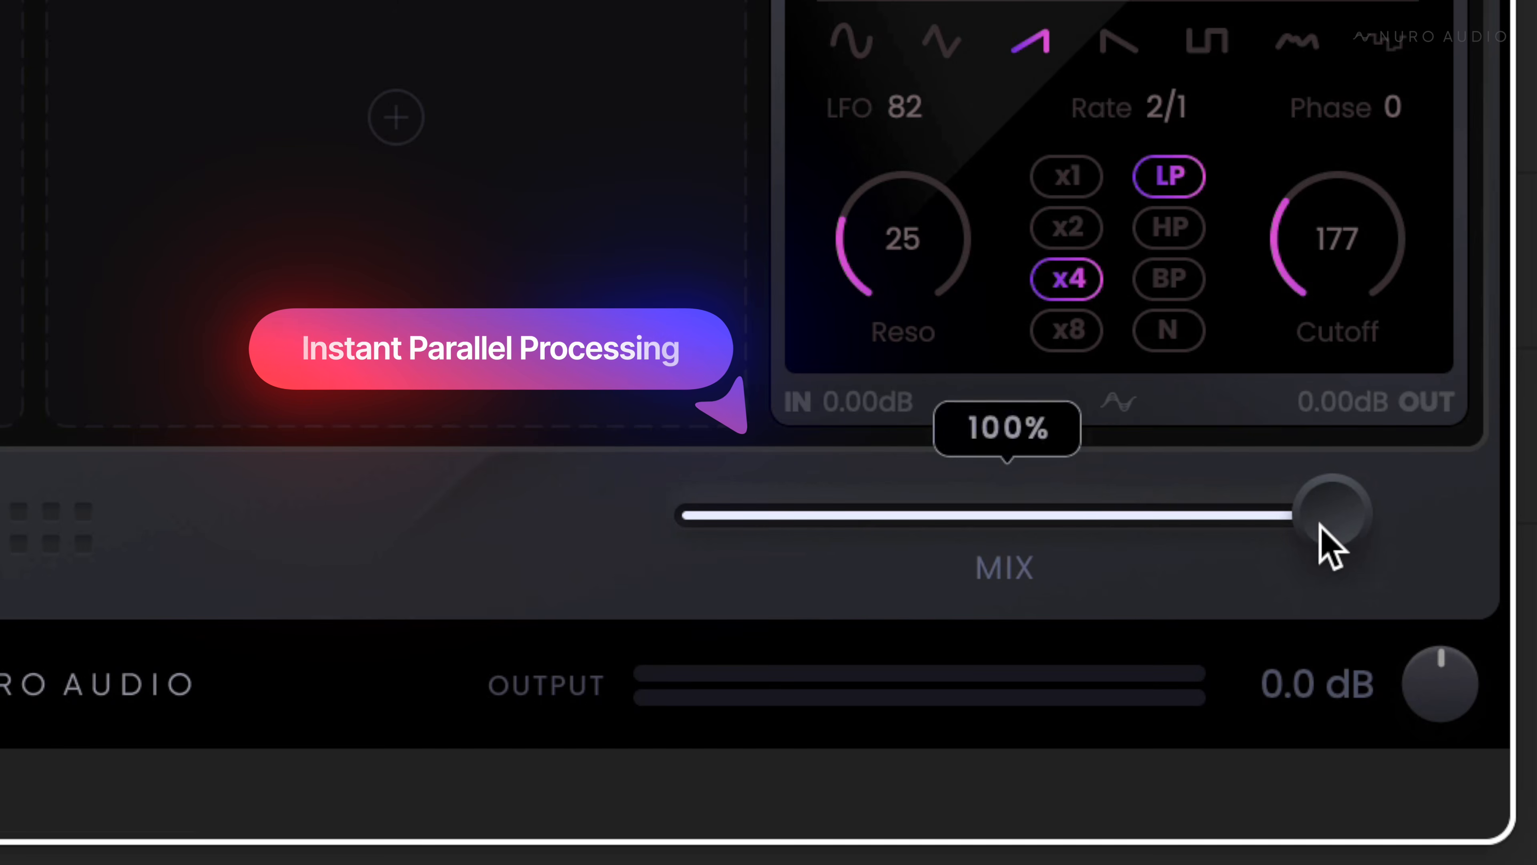
pyautogui.moveTo(1447, 718); pyautogui.dragTo(1286, 714)
pyautogui.moveTo(899, 515); pyautogui.dragTo(1415, 525)
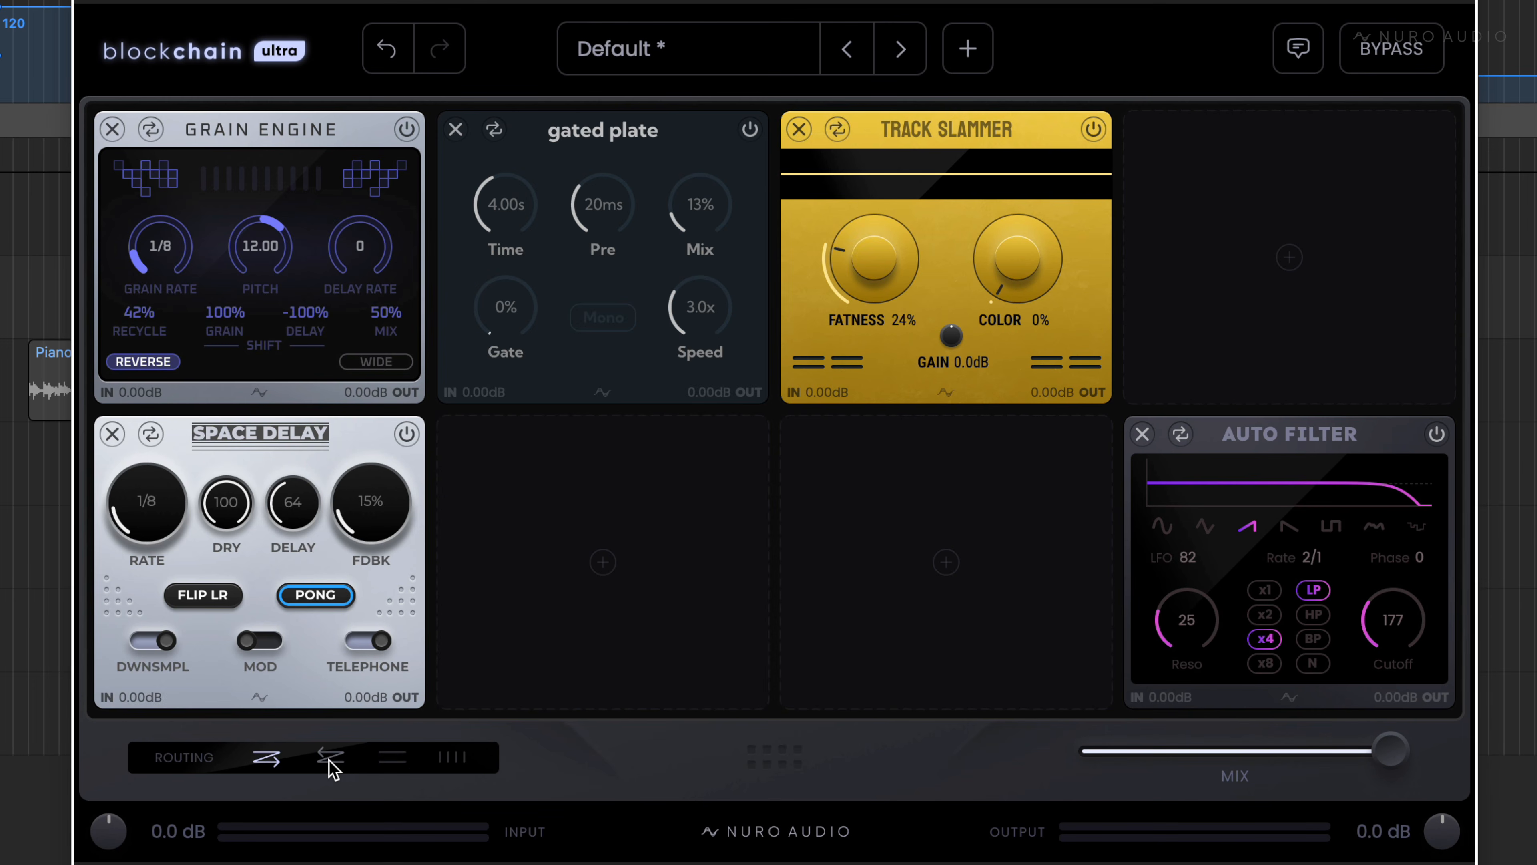
# Toggle the routing to reverse serial and back to forward, and play the Rhodes loop with the effects bypassed before re-enabling them.
pyautogui.click(331, 758)
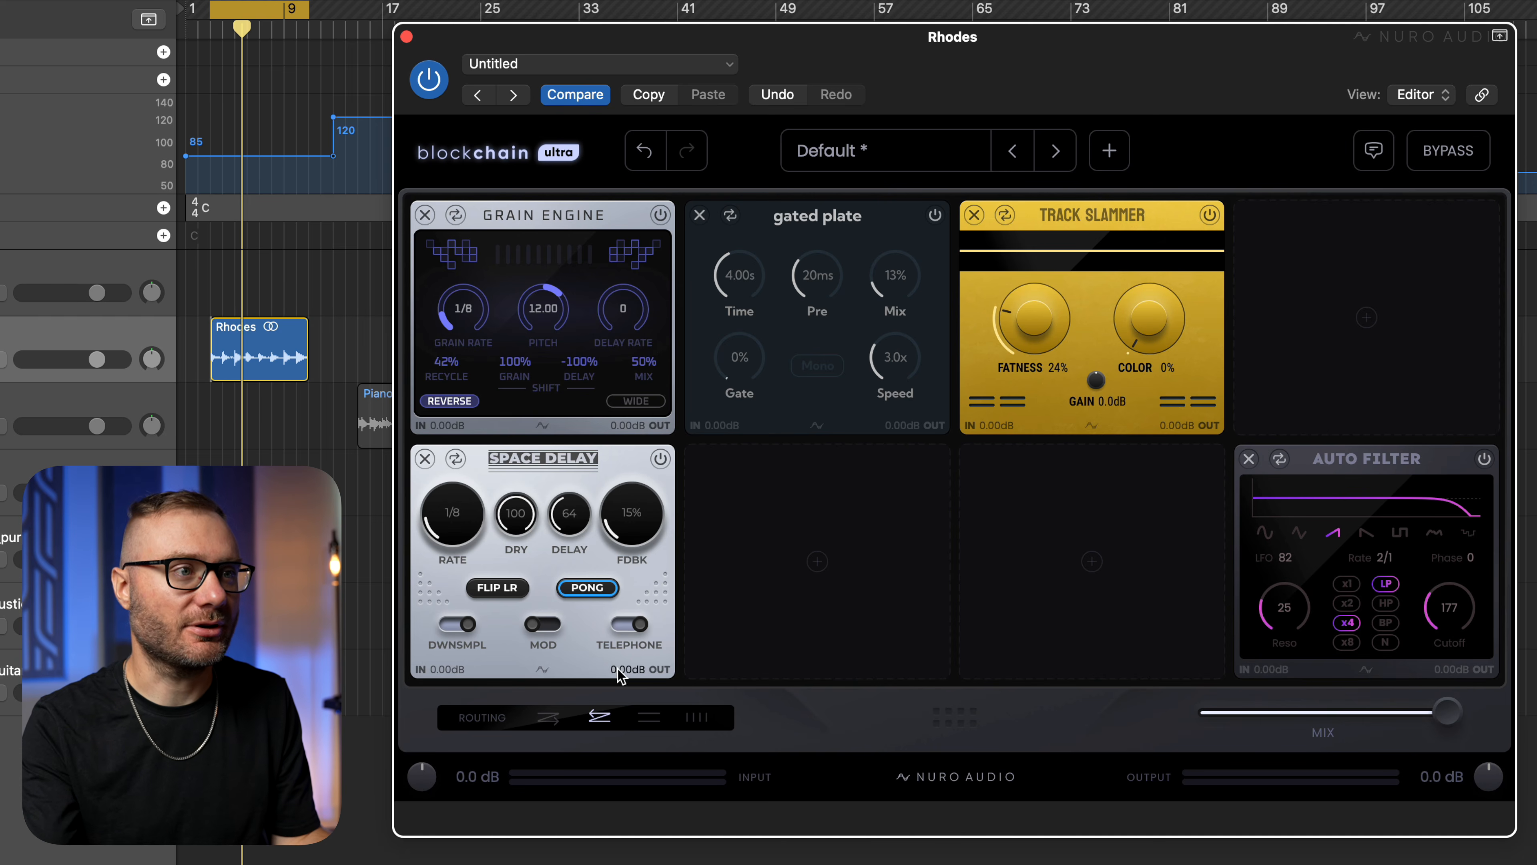
pyautogui.click(547, 716)
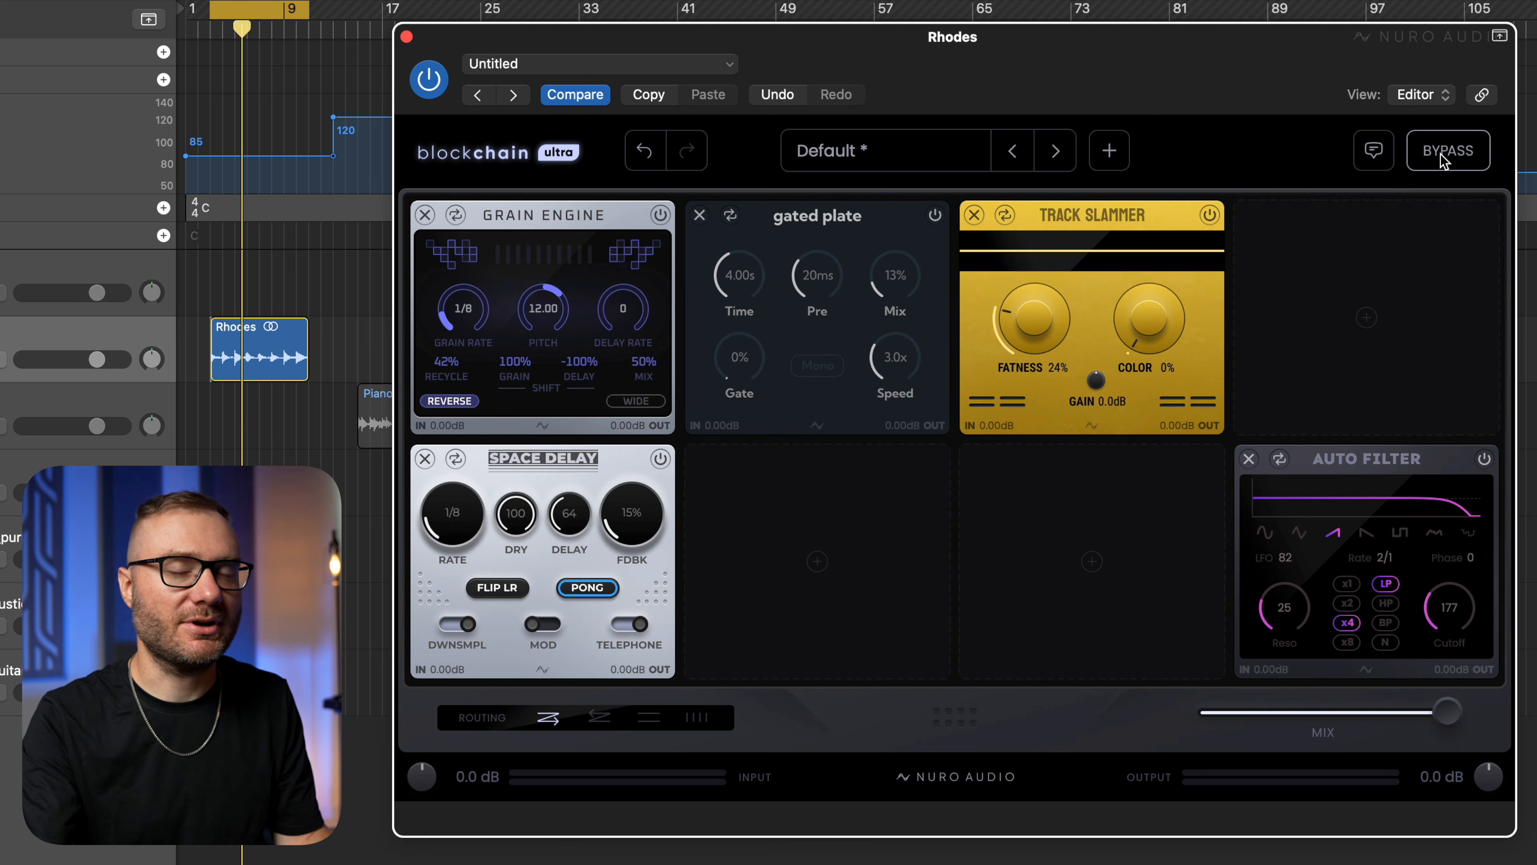
pyautogui.click(1445, 159)
pyautogui.press('space')
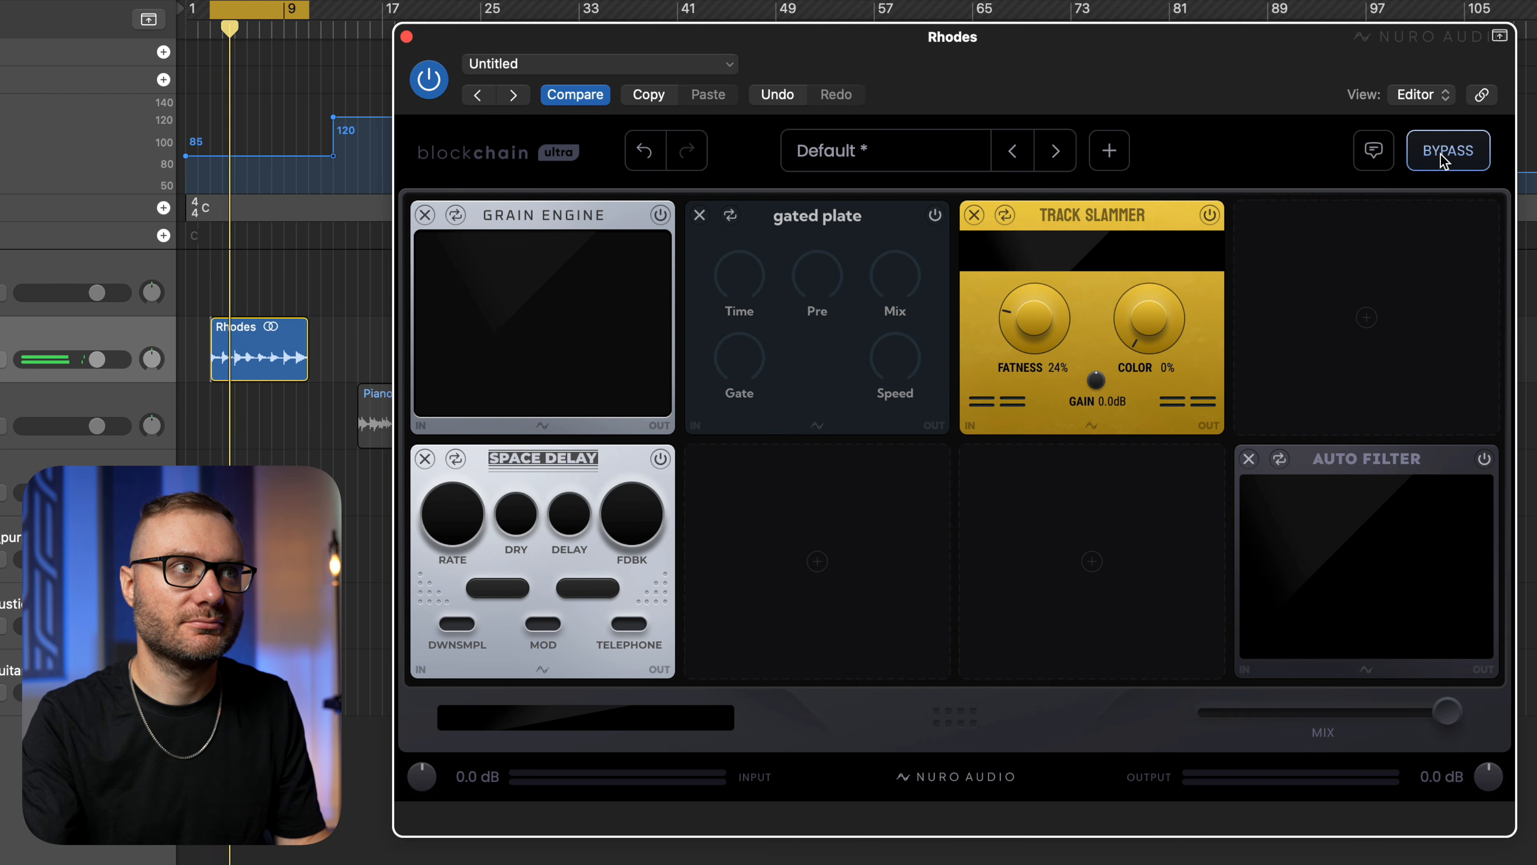
pyautogui.click(1445, 158)
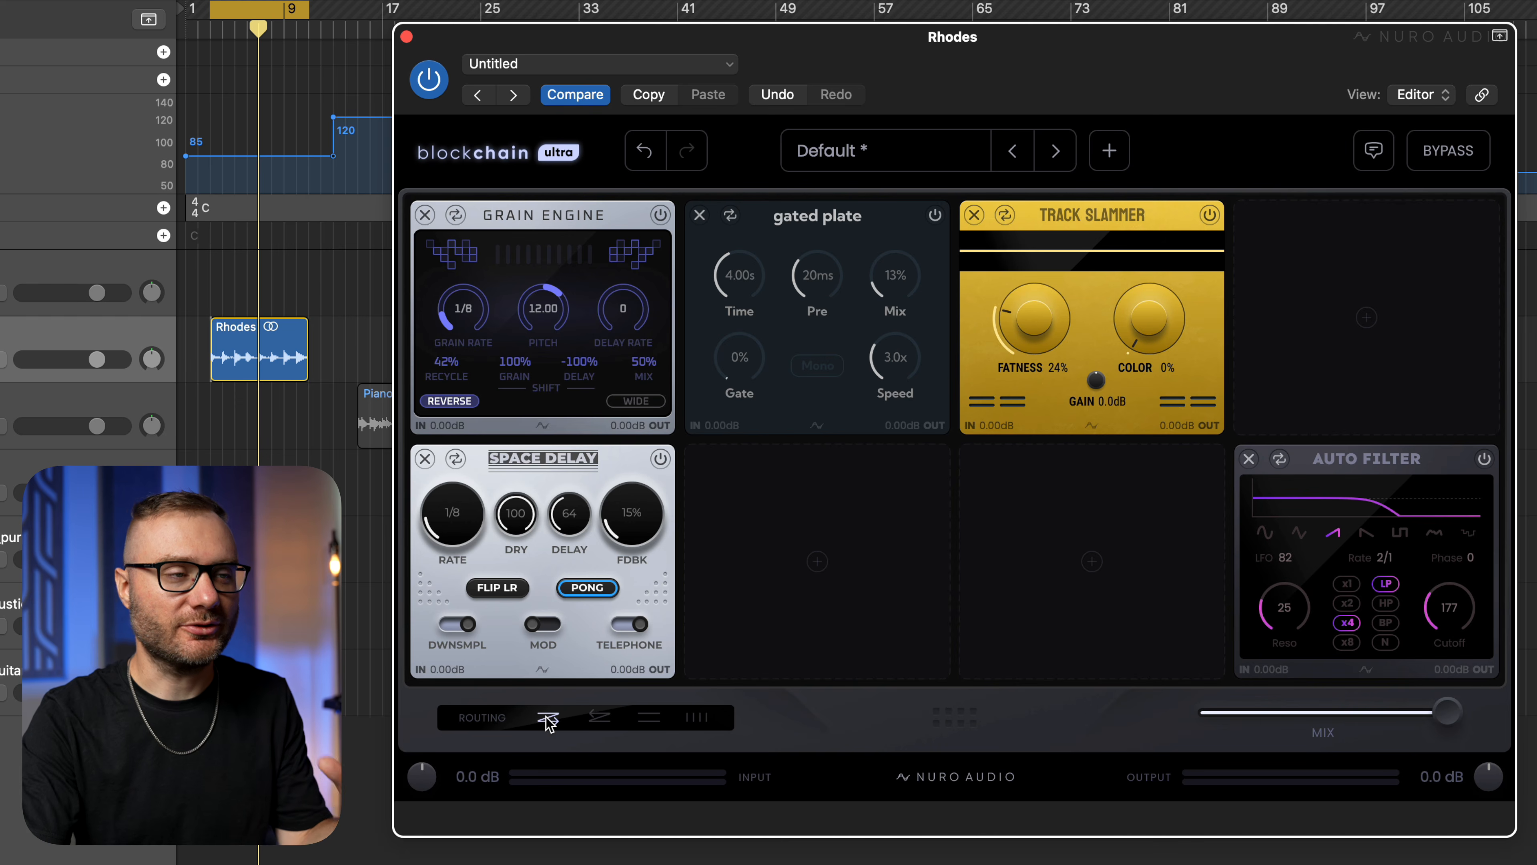
# Route the effects chain in reverse serial order and audition the Rhodes loop through it.
pyautogui.click(596, 718)
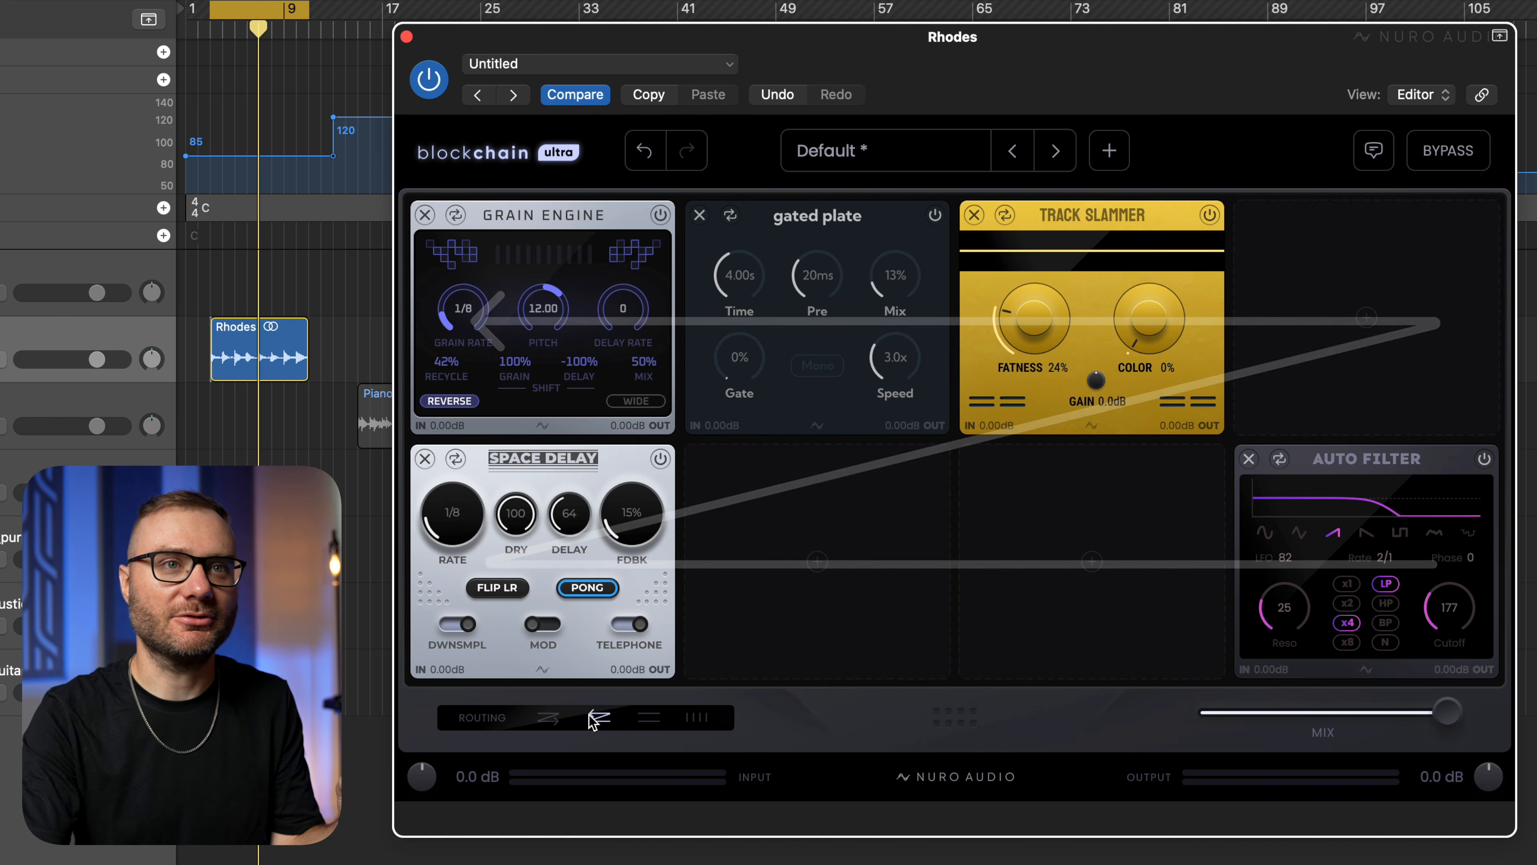
pyautogui.press('space')
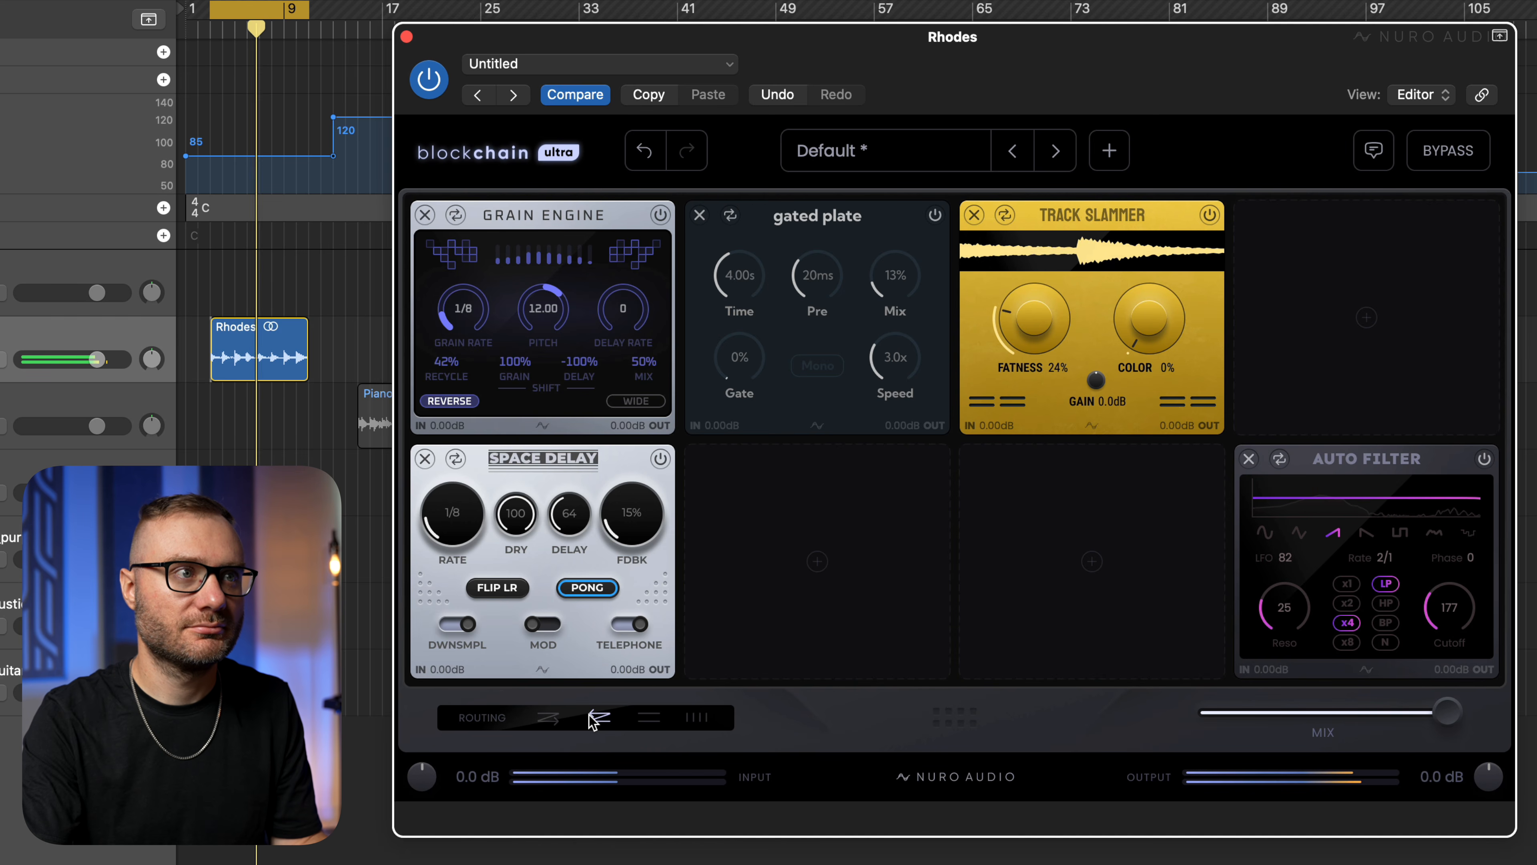
pyautogui.press('space')
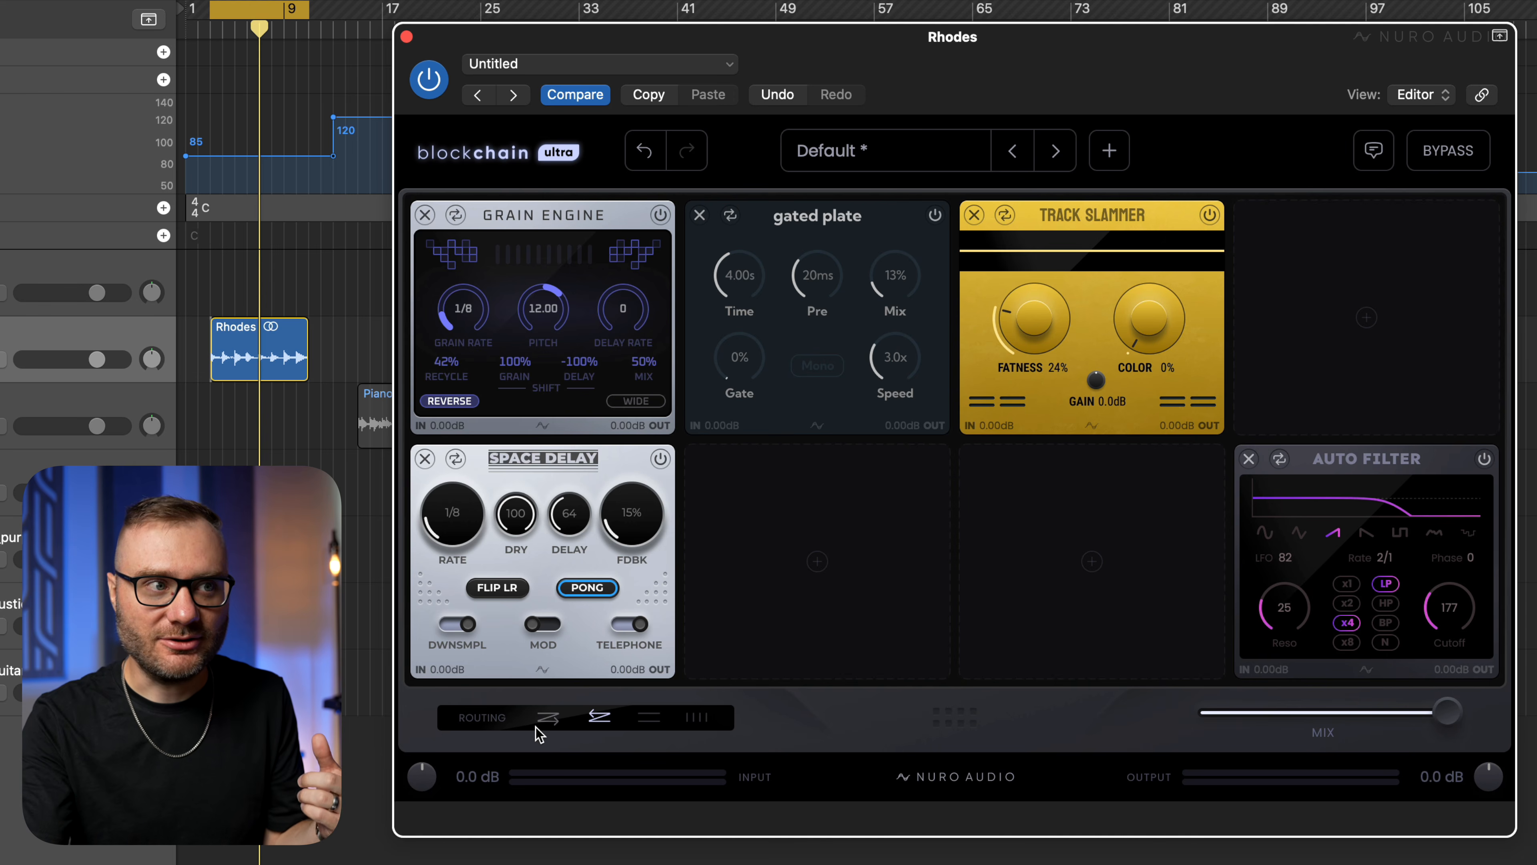
# Compare forward and reverse serial routing, playing the Rhodes loop through the reversed chain and returning to forward routing.
pyautogui.moveTo(545, 723)
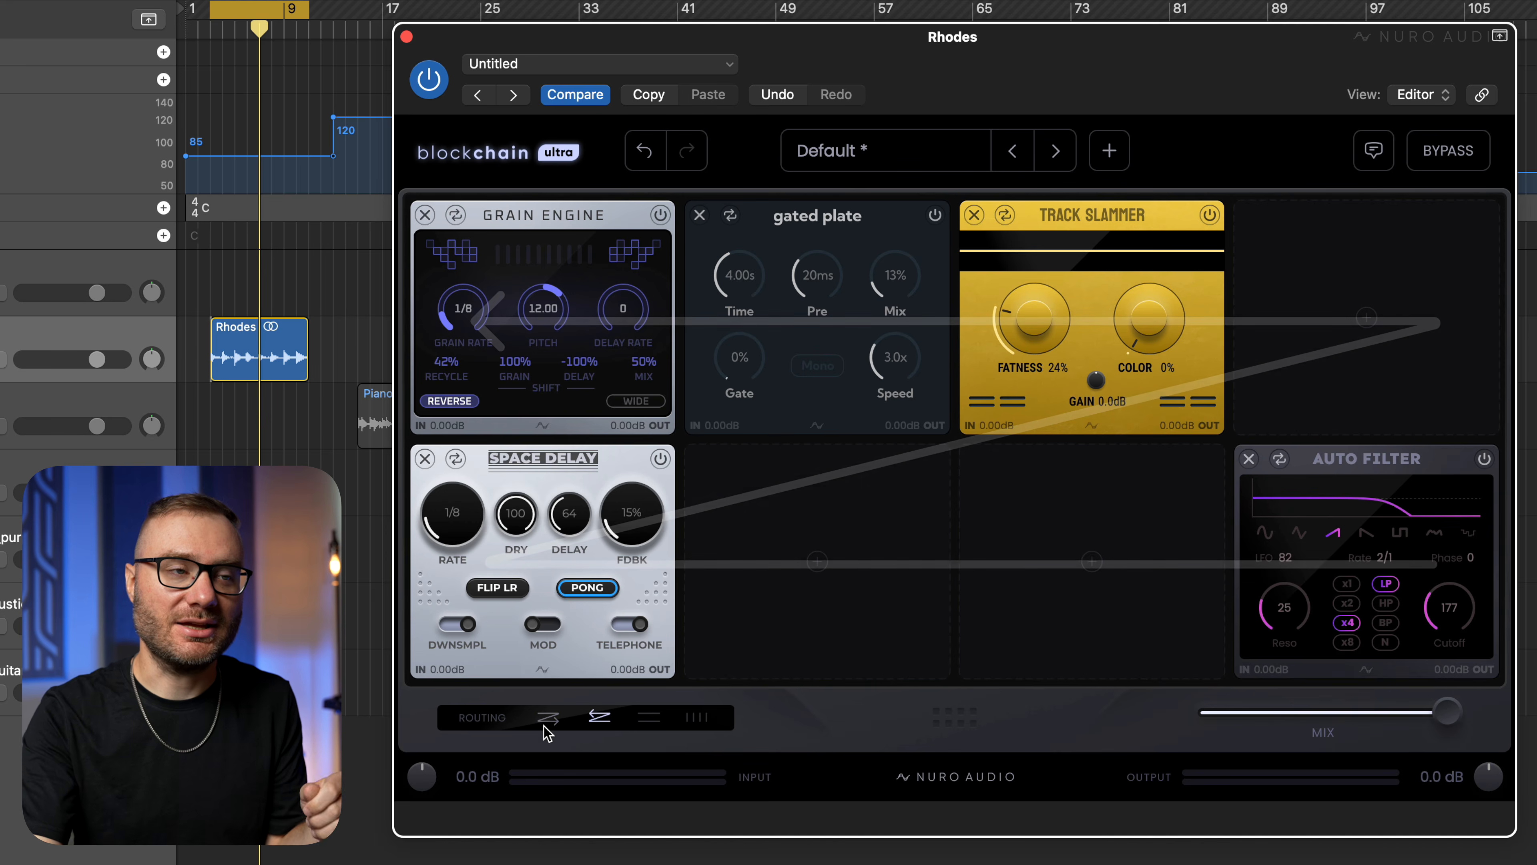
pyautogui.click(548, 730)
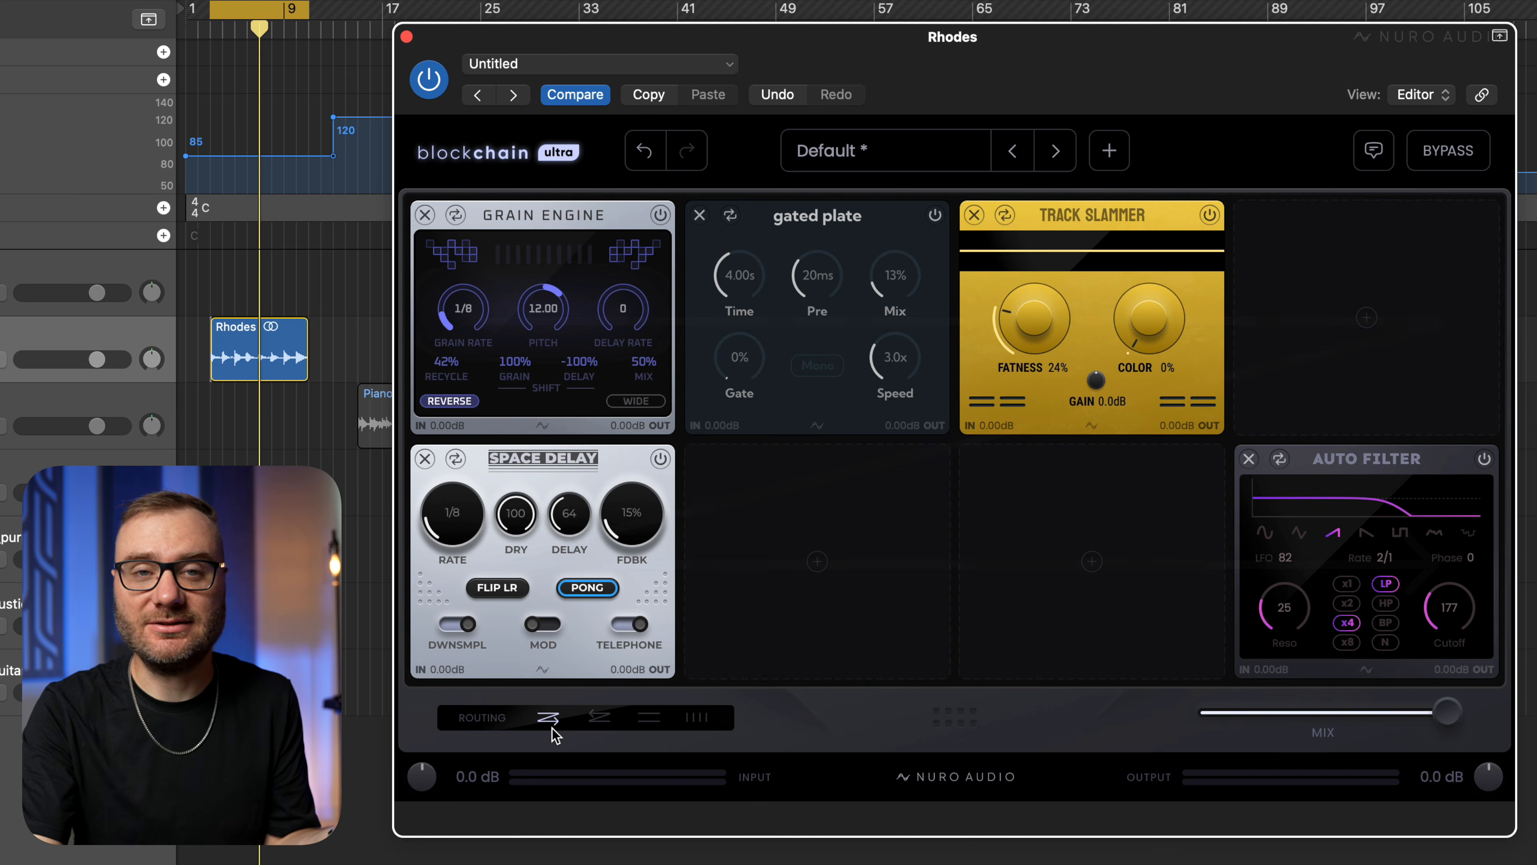
pyautogui.click(588, 721)
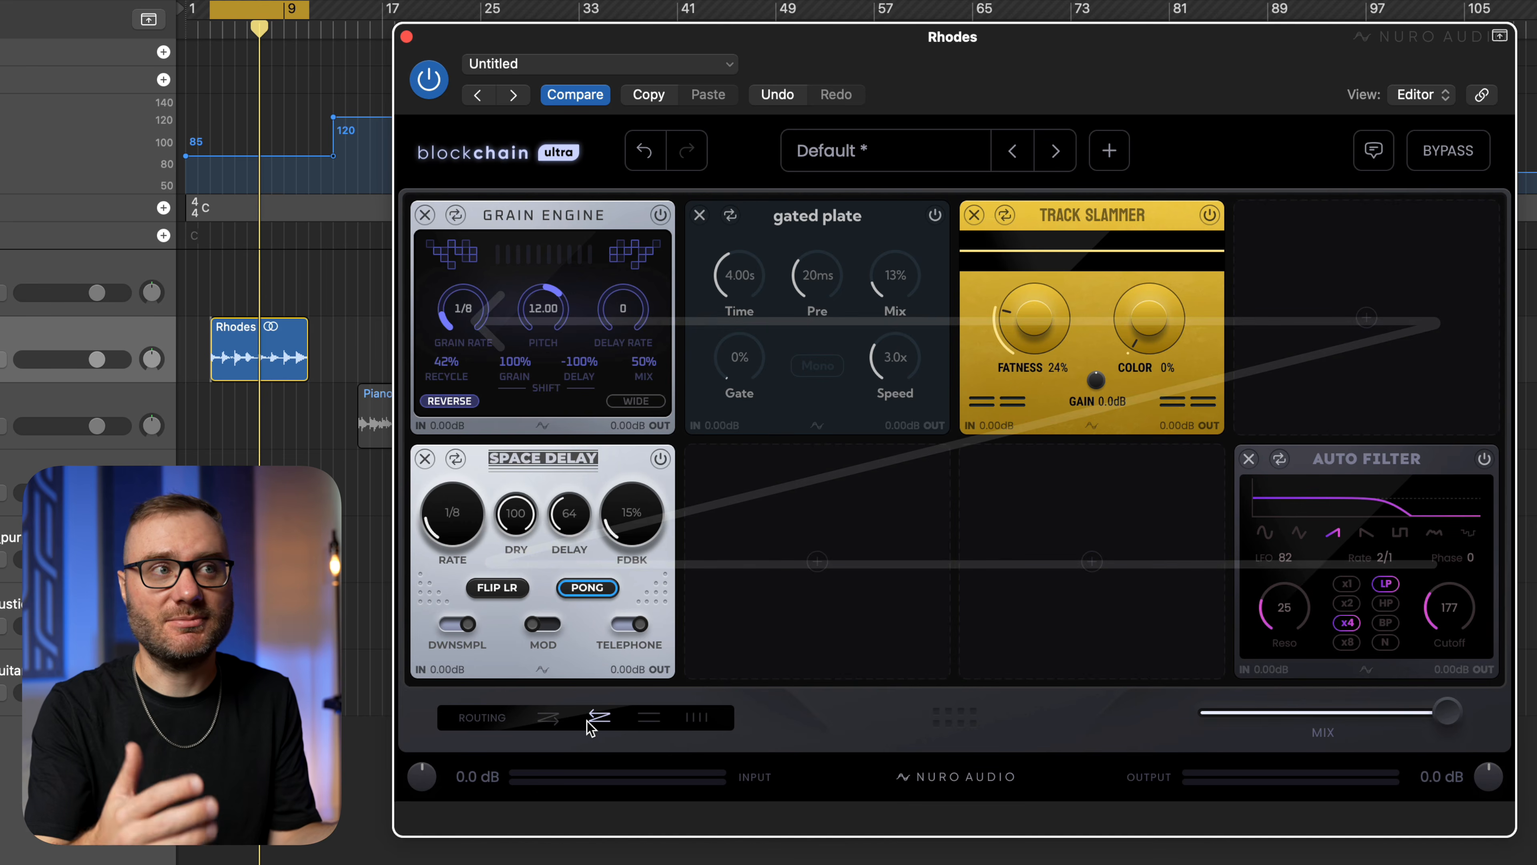
pyautogui.press('space')
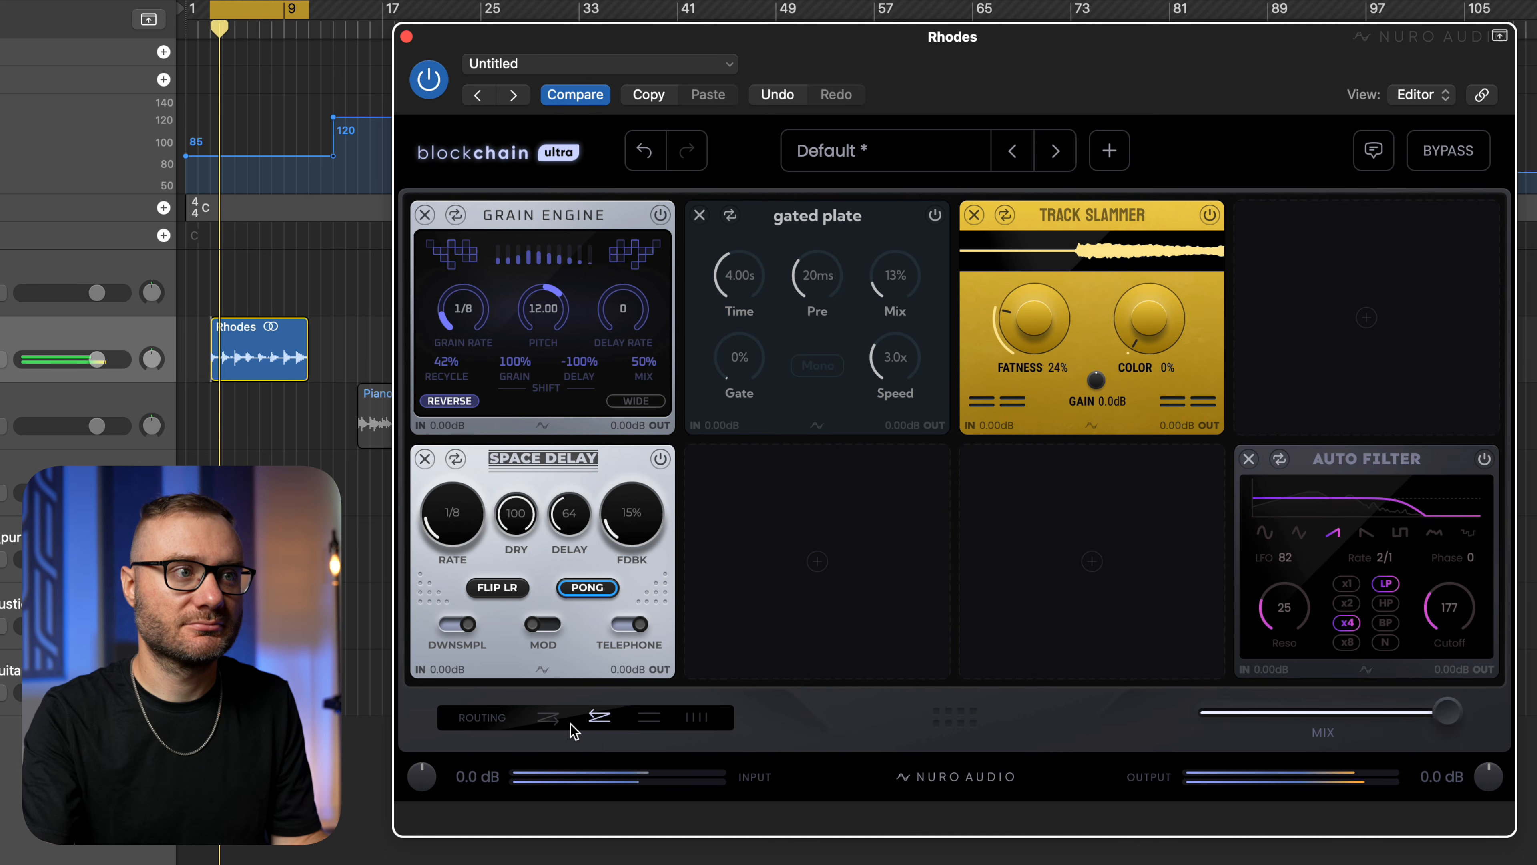
pyautogui.click(552, 720)
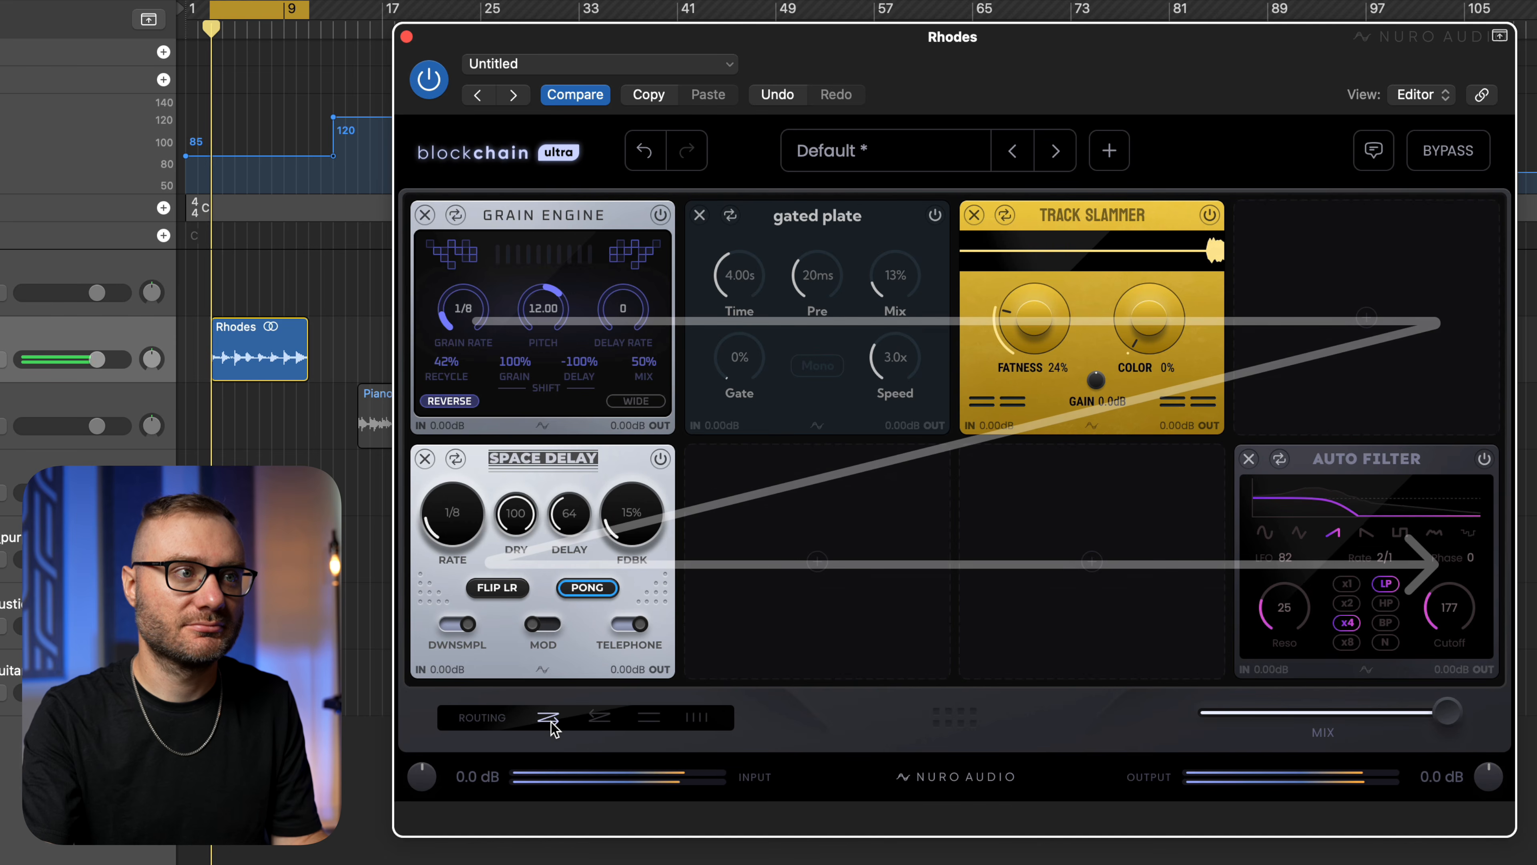
# Alternate between reverse and forward serial routing, and preview the two-row and four-column parallel modes.
pyautogui.click(599, 718)
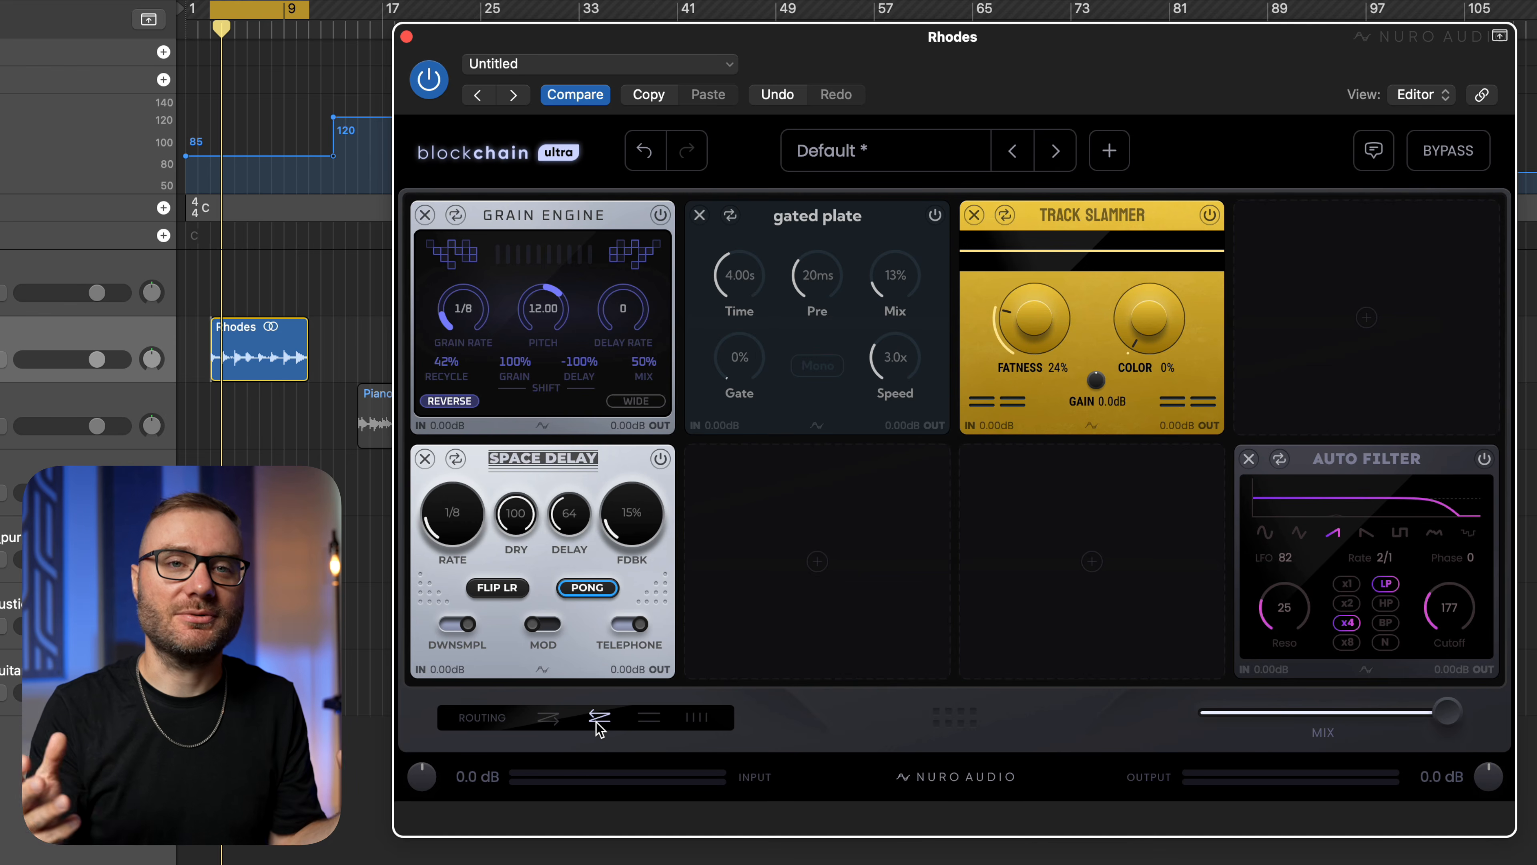
pyautogui.click(564, 722)
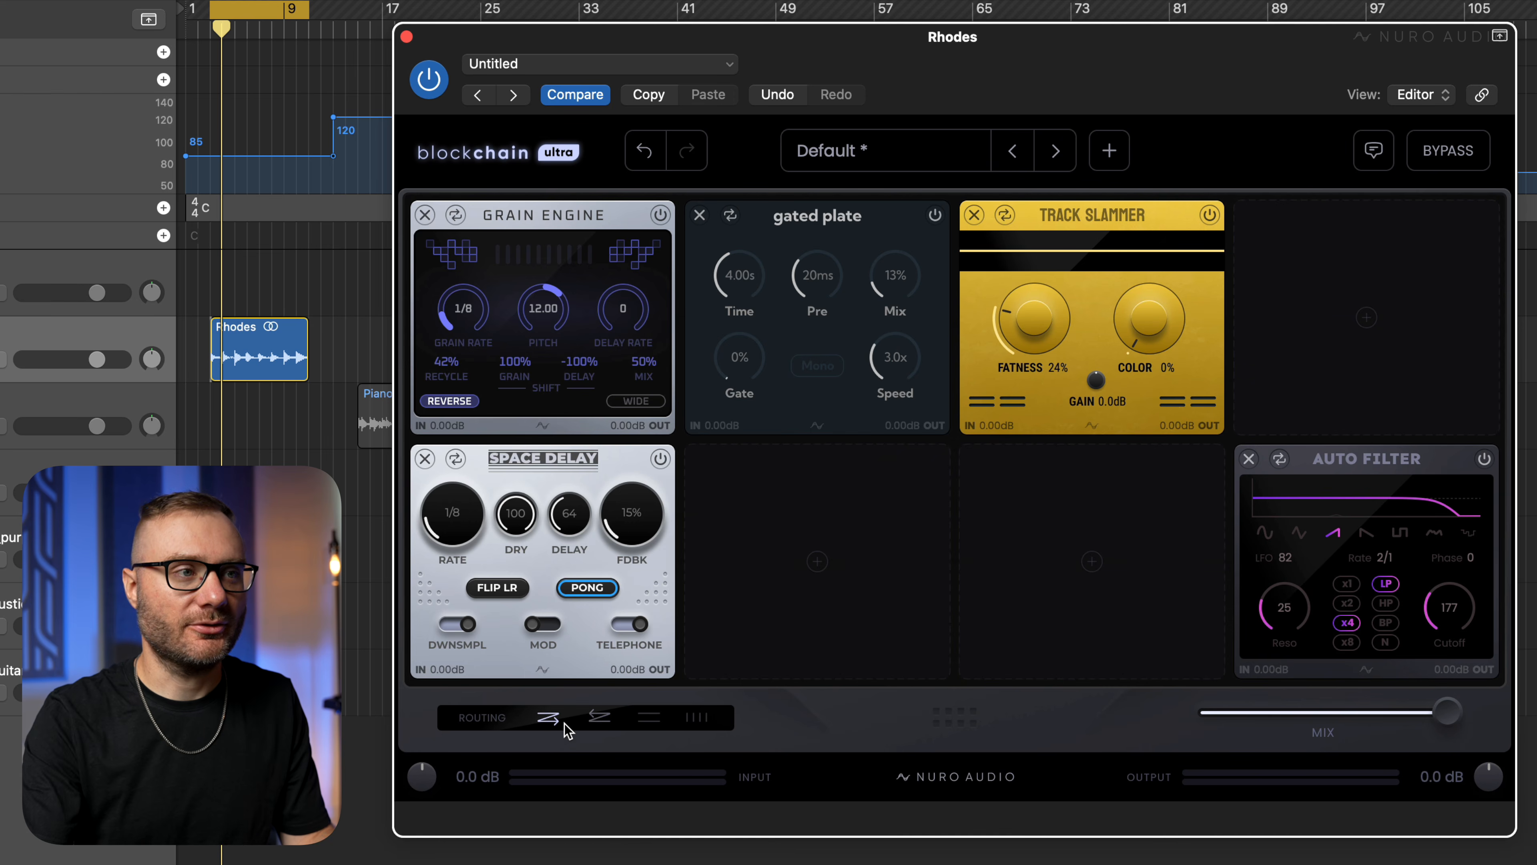
pyautogui.click(598, 720)
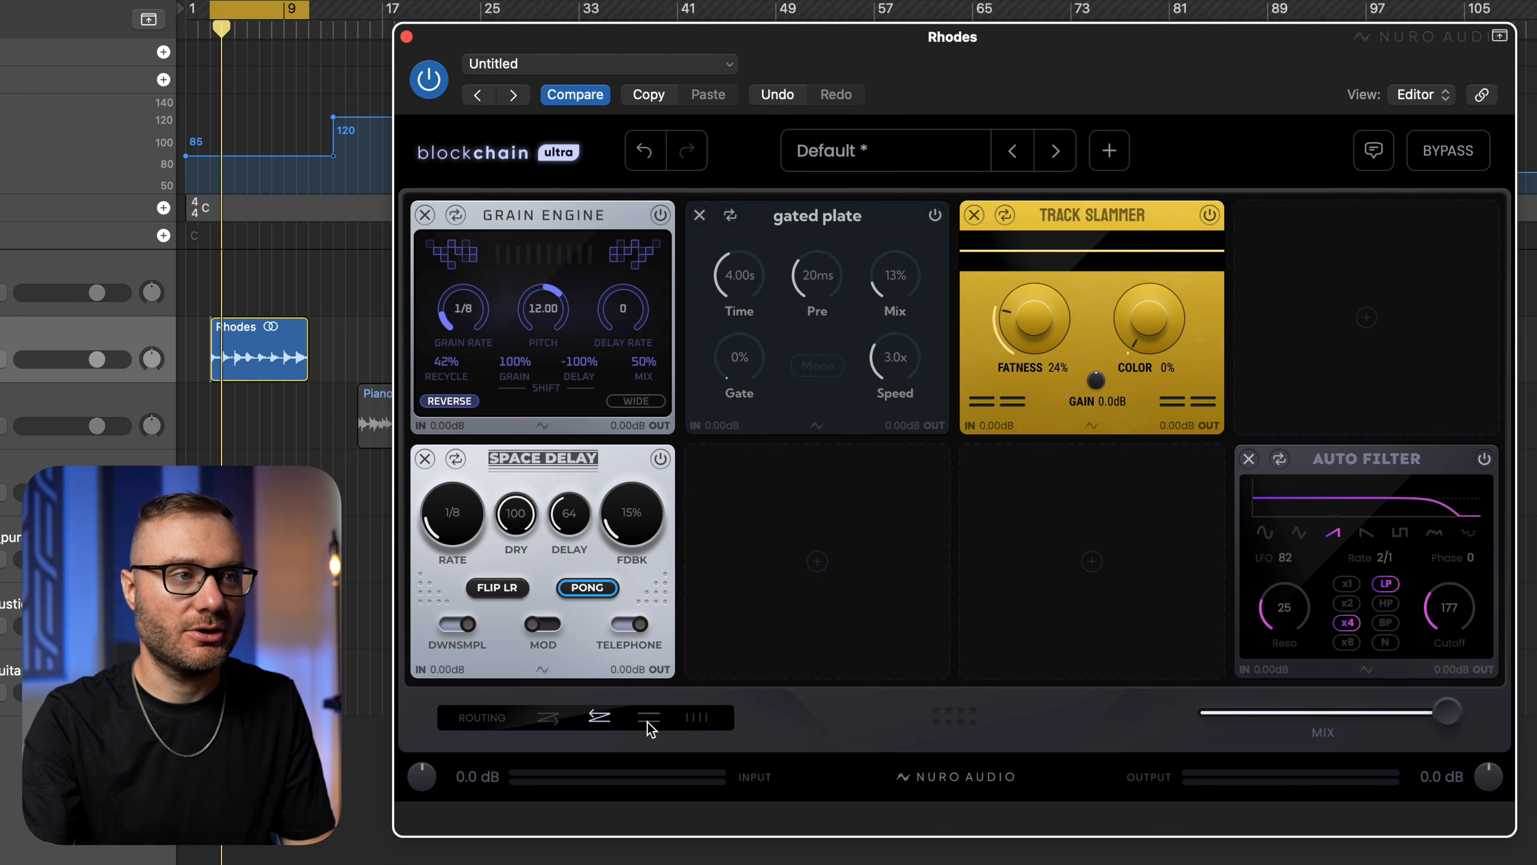
pyautogui.click(648, 719)
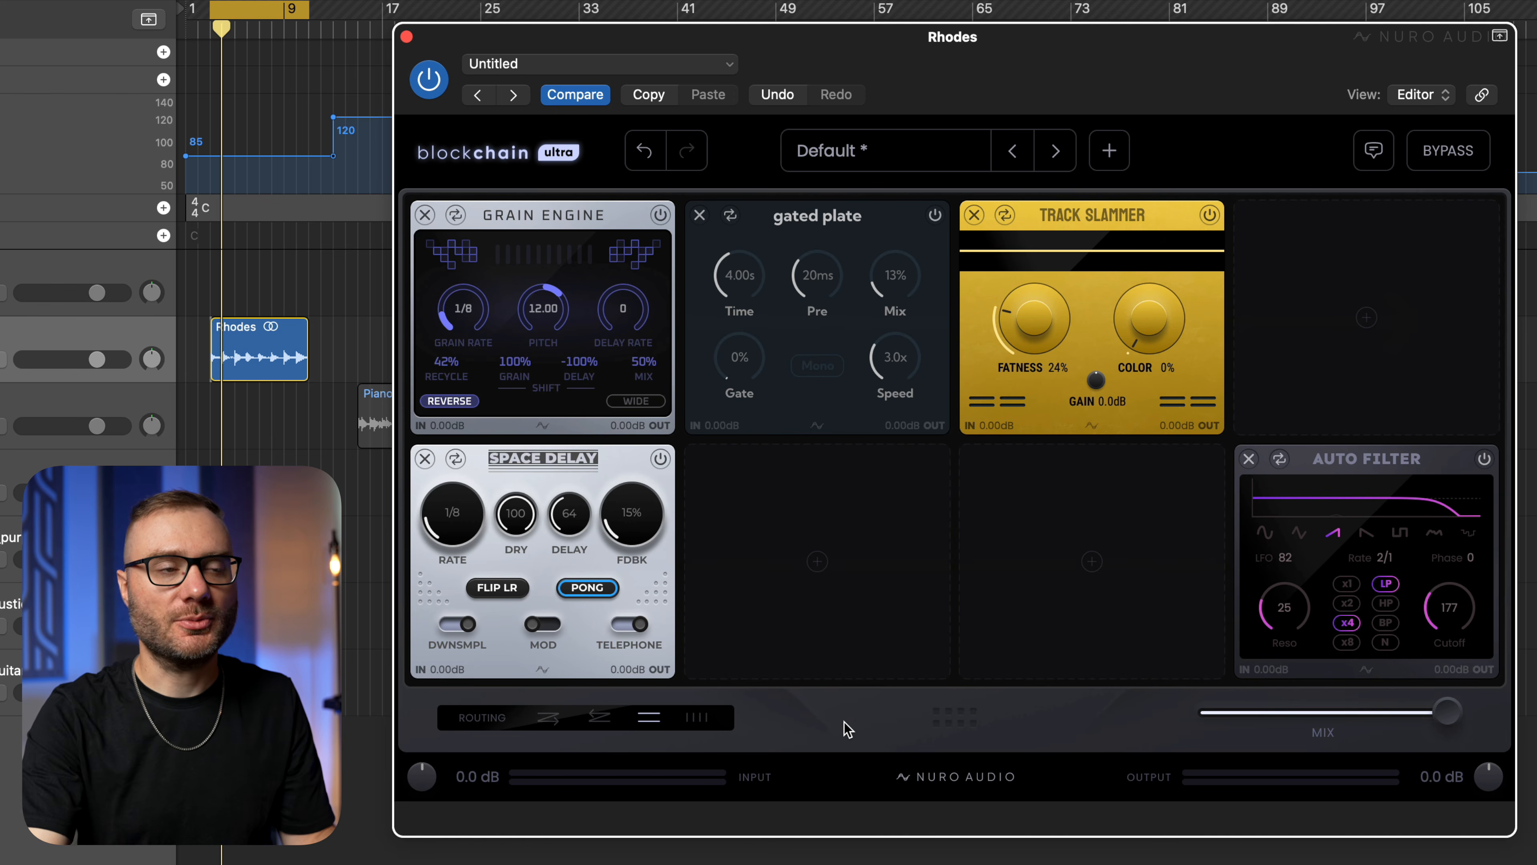
pyautogui.click(702, 720)
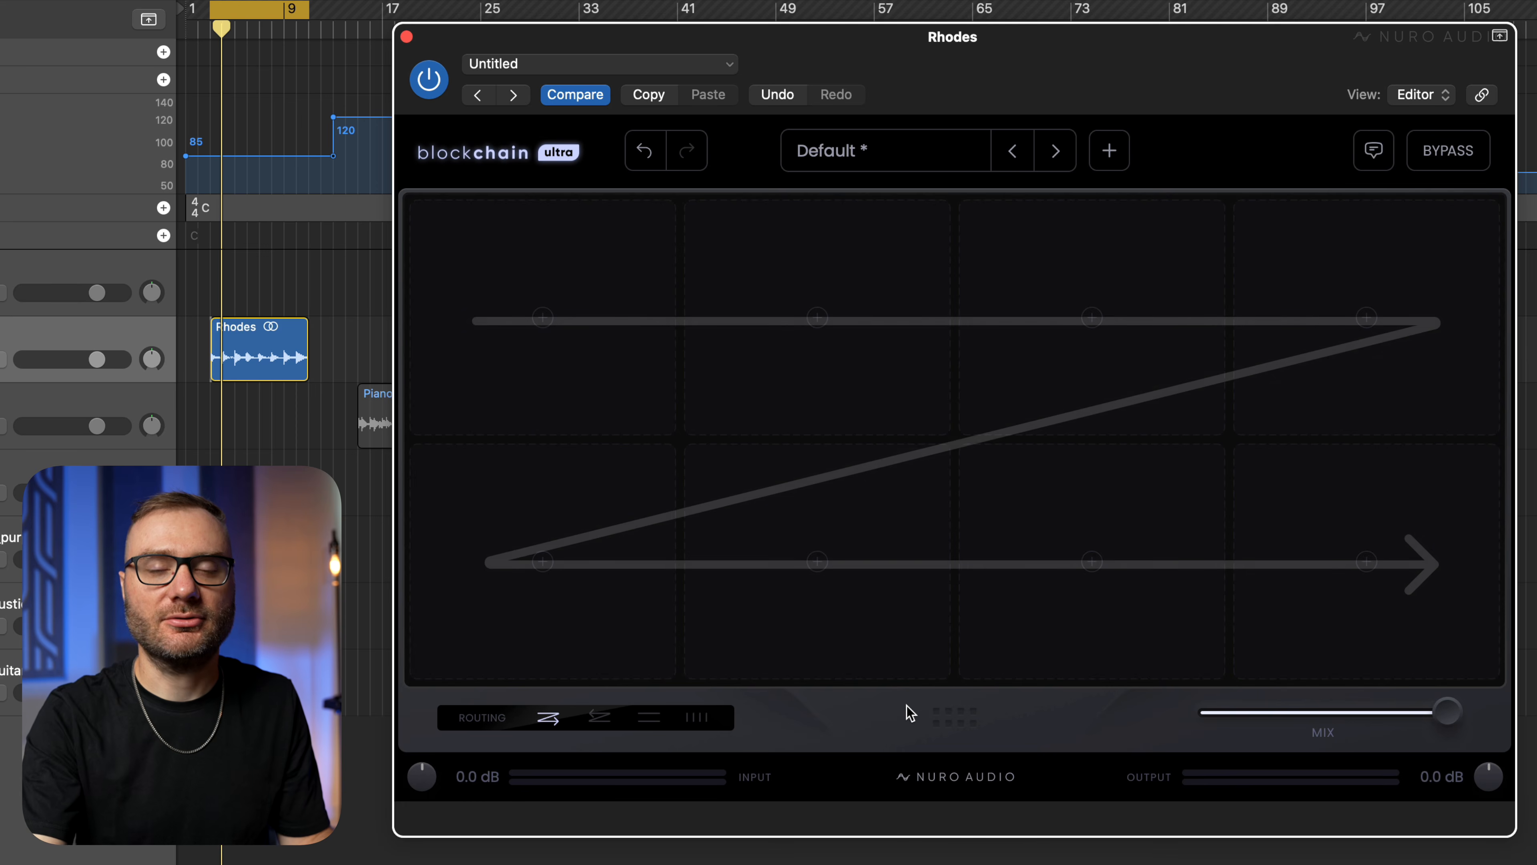
# Route the empty rack as two parallel rows and add the Halfspeed module to the upper row's first slot.
pyautogui.click(649, 721)
pyautogui.click(572, 392)
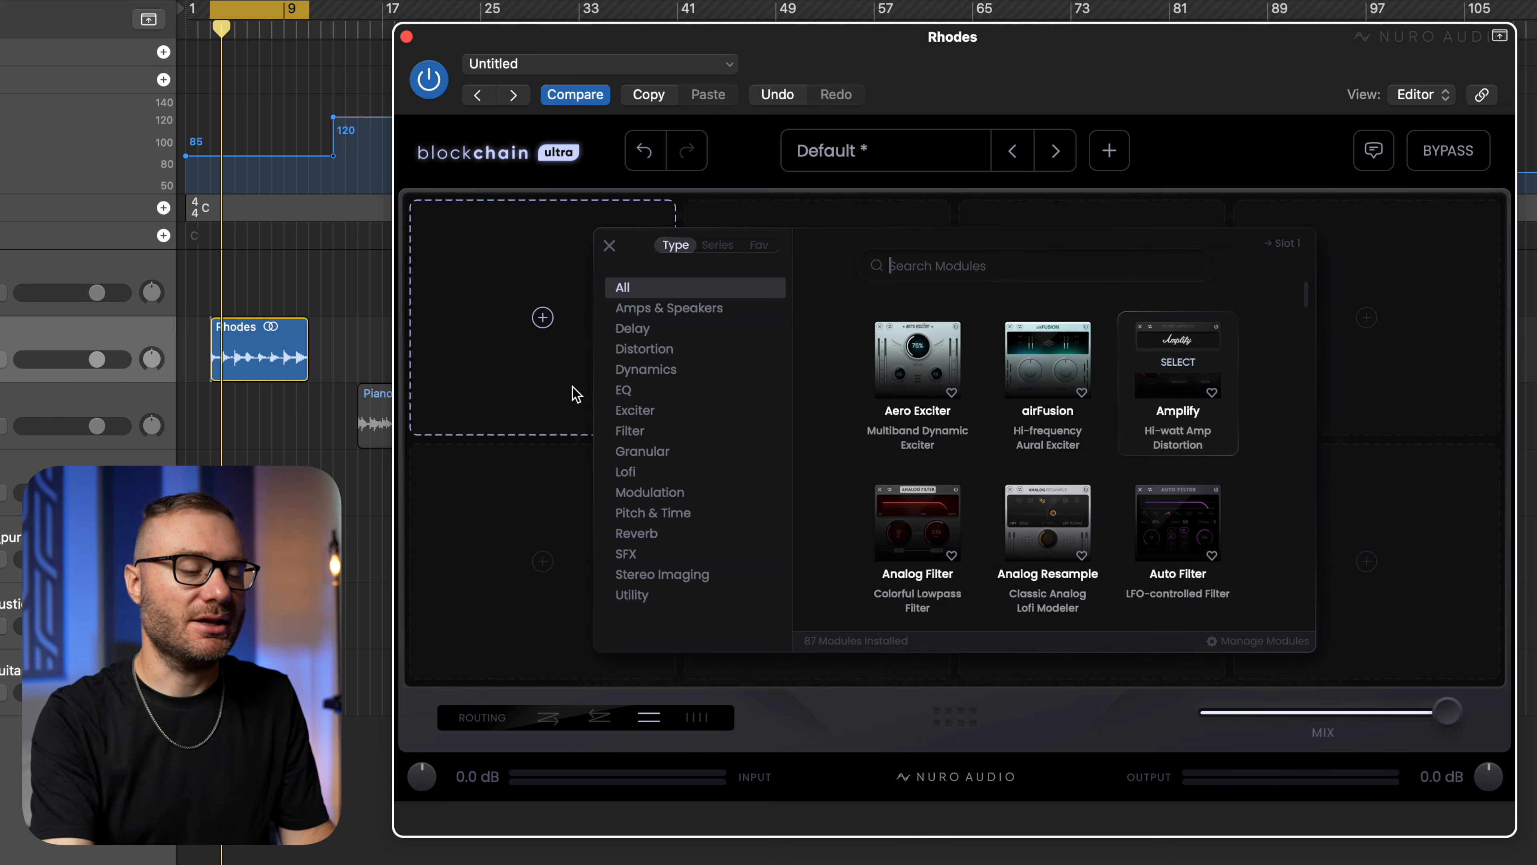
pyautogui.write('half')
pyautogui.press('Return')
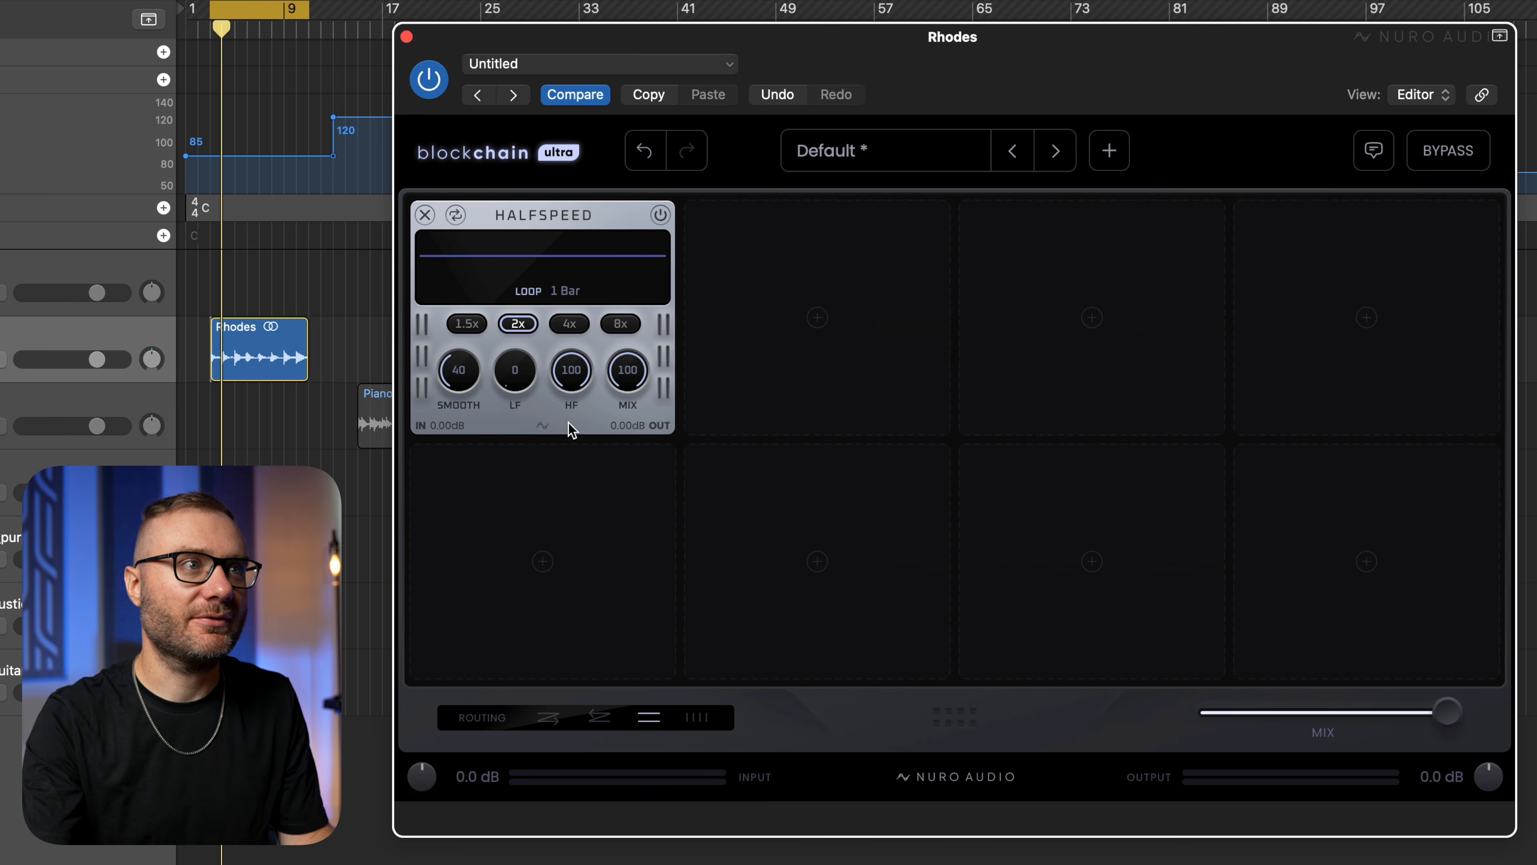
# Search the modules for "ver" and add the Shimmer reverb to the lower row's first slot.
pyautogui.click(548, 537)
pyautogui.write('ver')
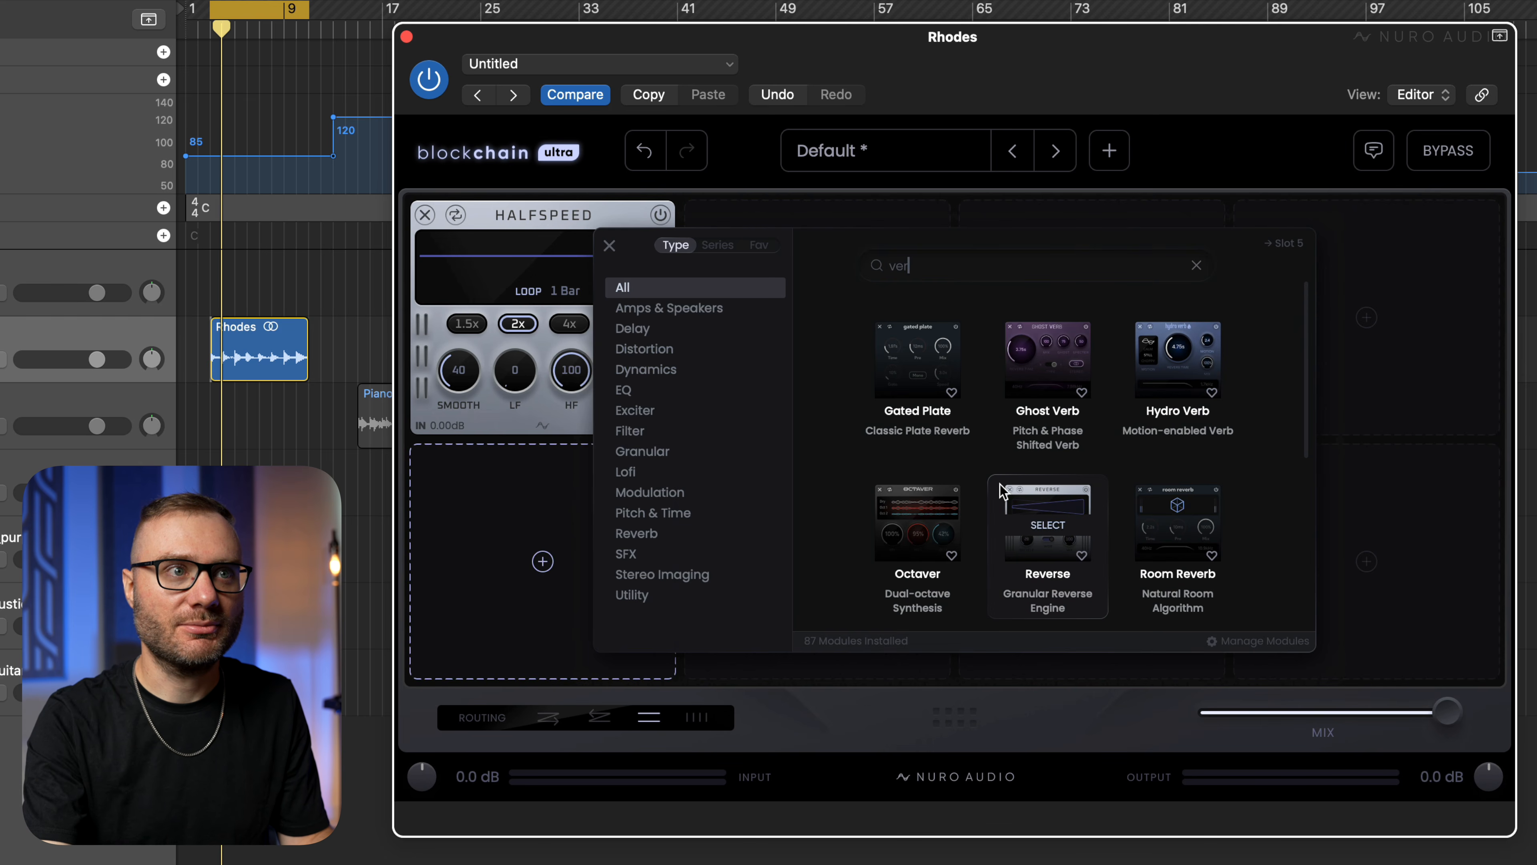
pyautogui.scroll(-5, 1000, 490)
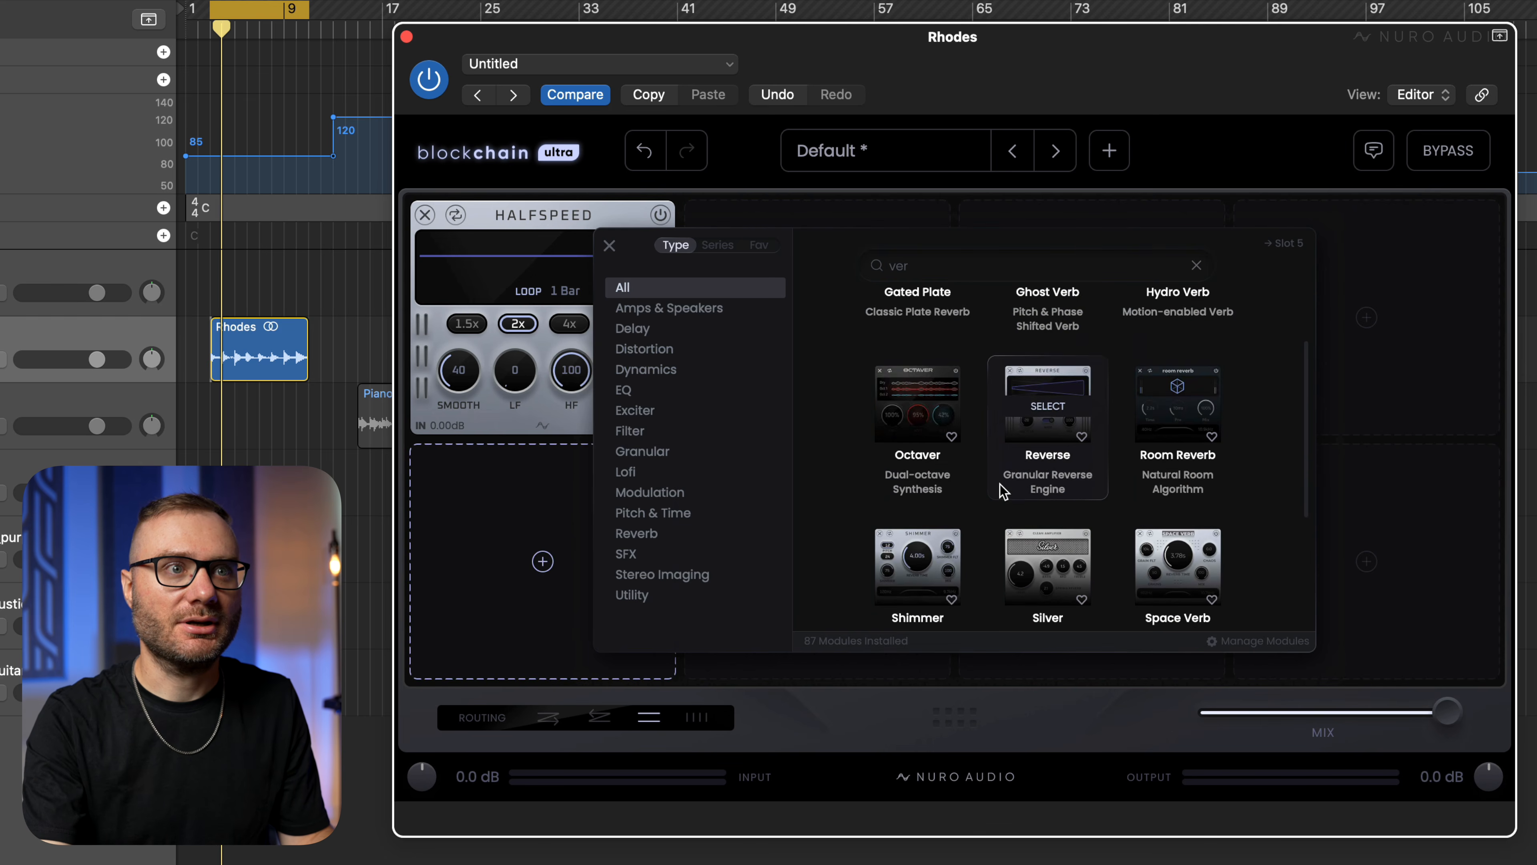
pyautogui.click(917, 455)
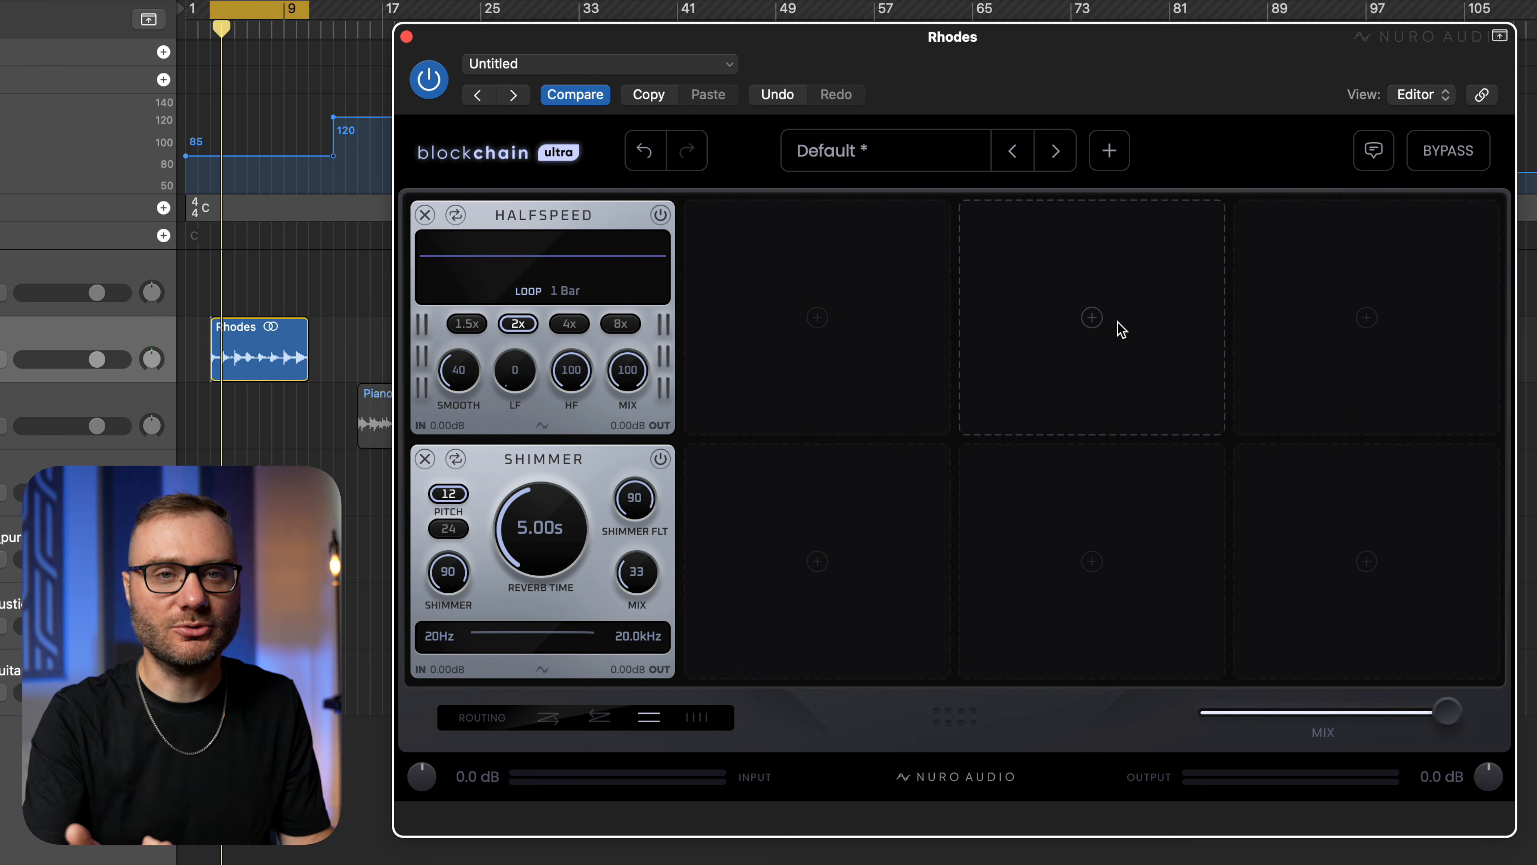
# Set the Shimmer module's mix to 92 while auditioning the Rhodes loop through both parallel rows.
pyautogui.press('space')
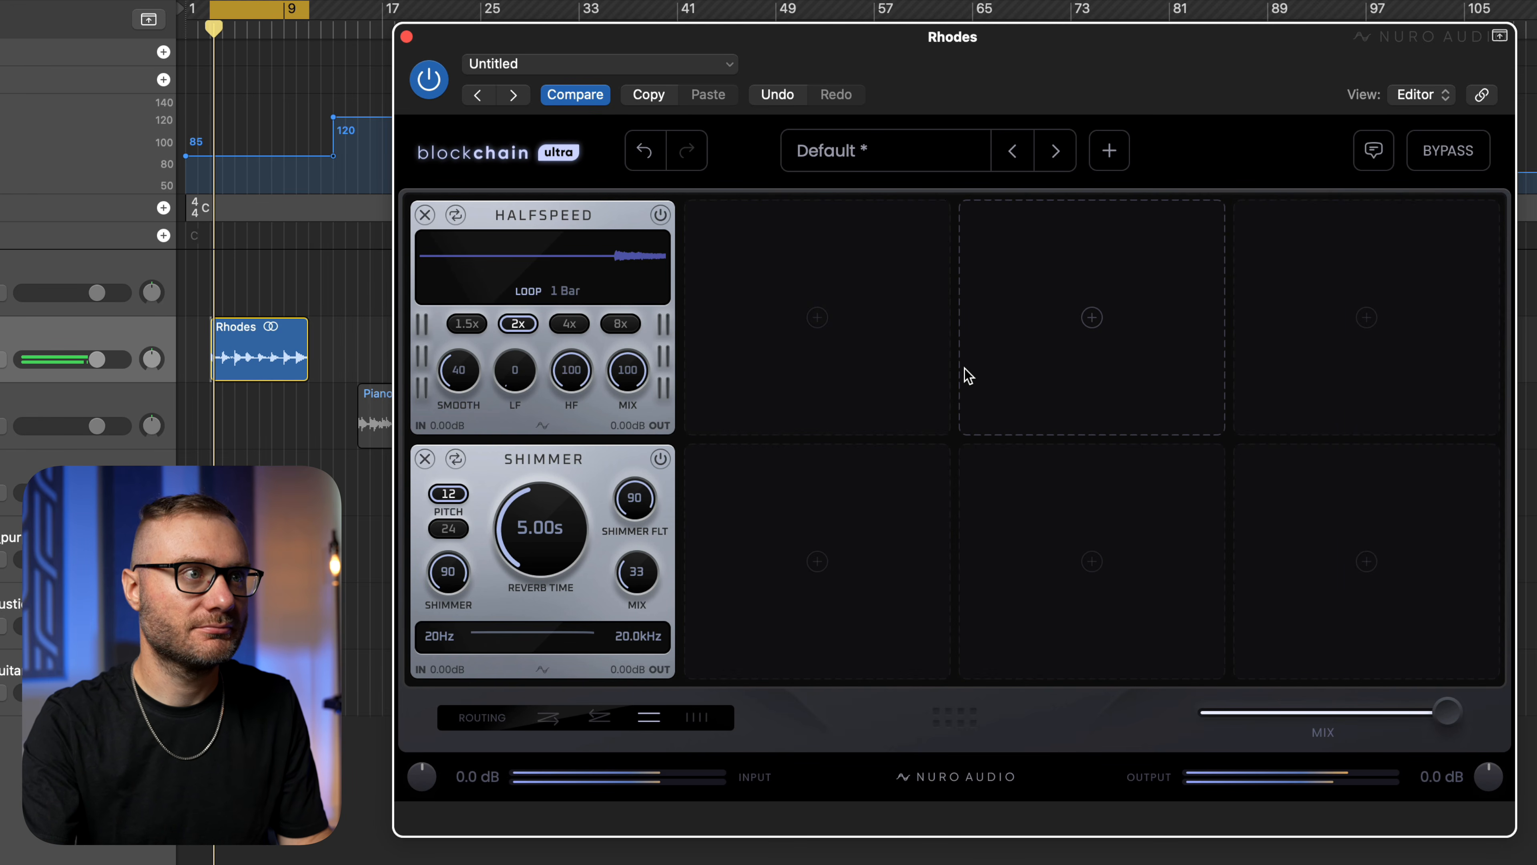
pyautogui.moveTo(634, 573); pyautogui.dragTo(717, 389)
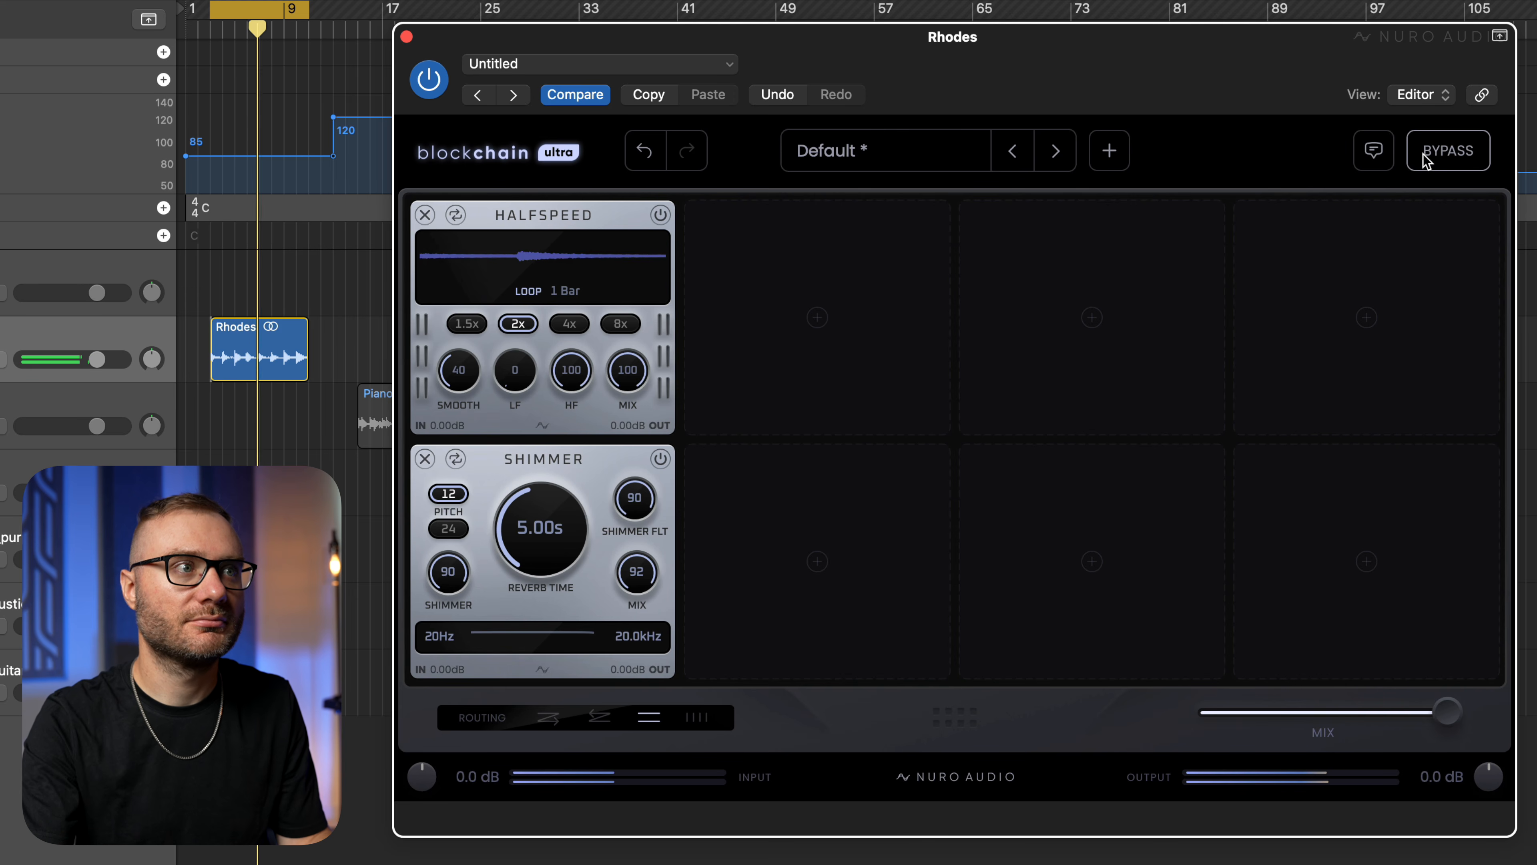
pyautogui.press('space')
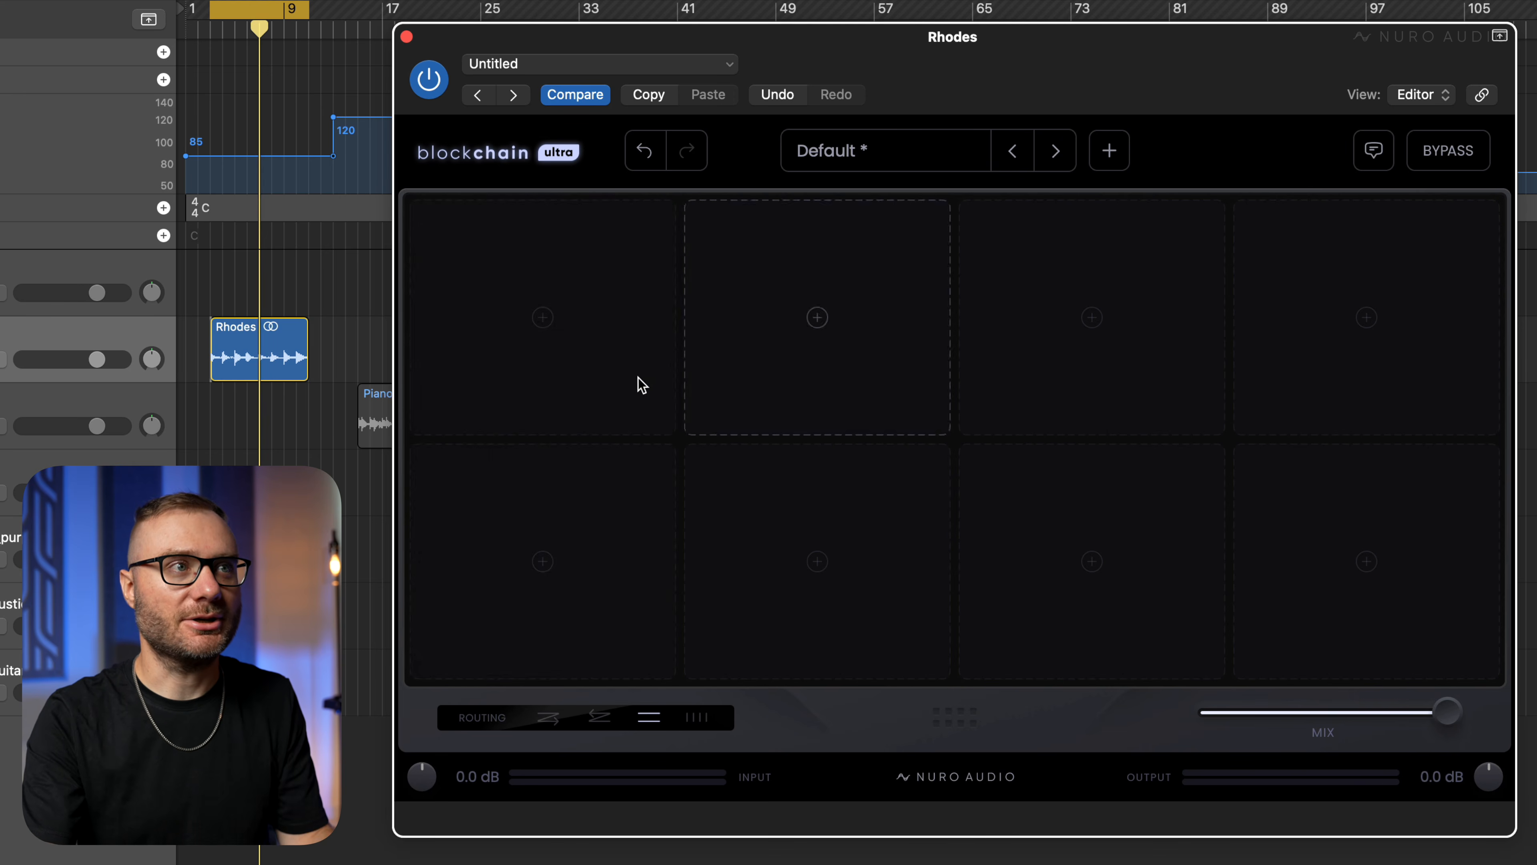
# Add a Mid/Side module to the first slot of both the upper and lower parallel rows.
pyautogui.click(607, 353)
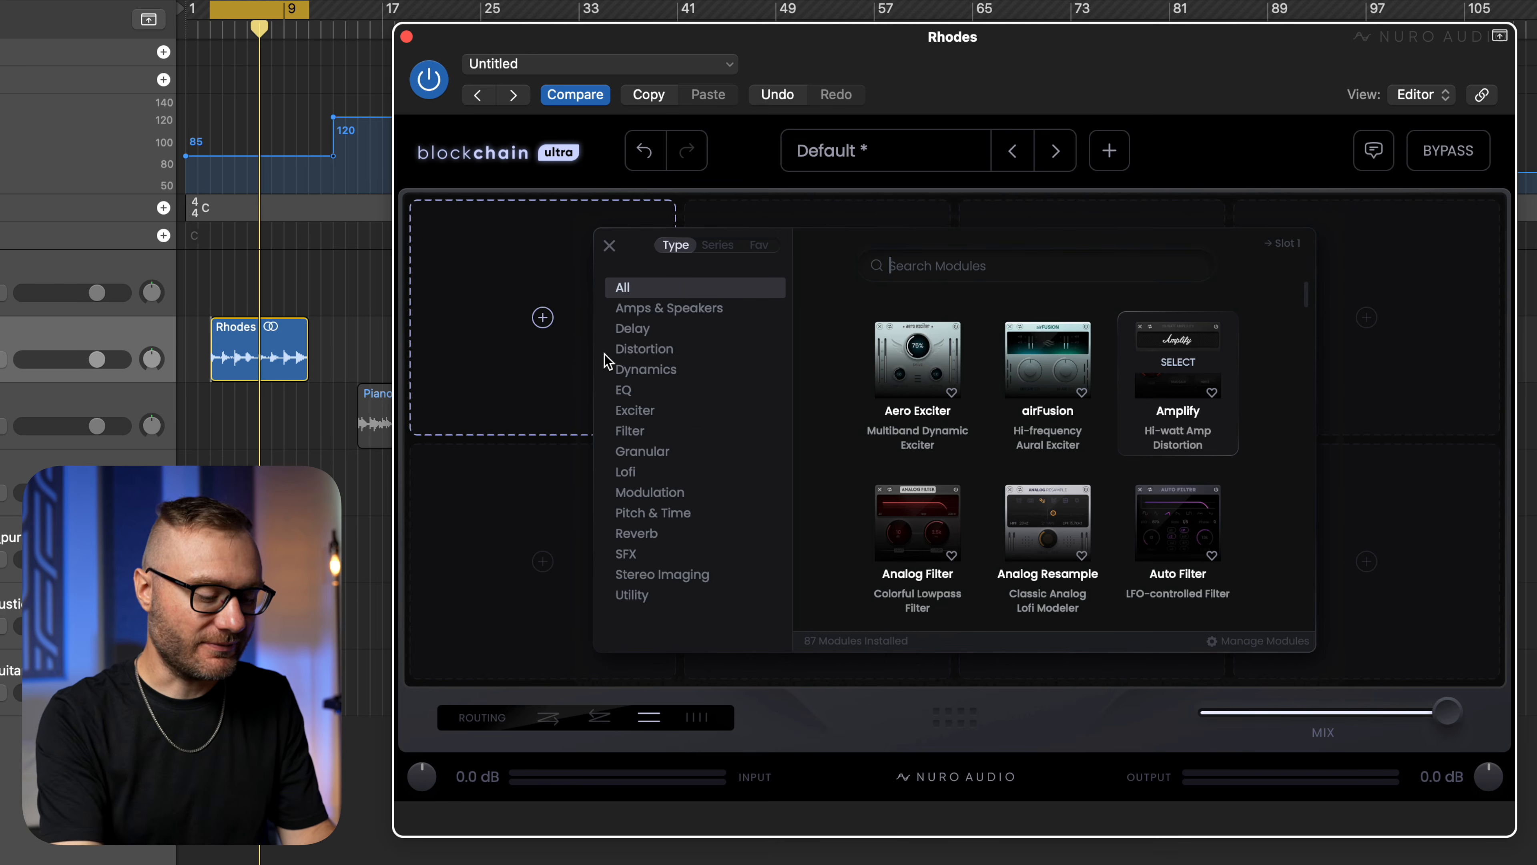
pyautogui.write('mid')
pyautogui.click(1034, 364)
pyautogui.click(633, 520)
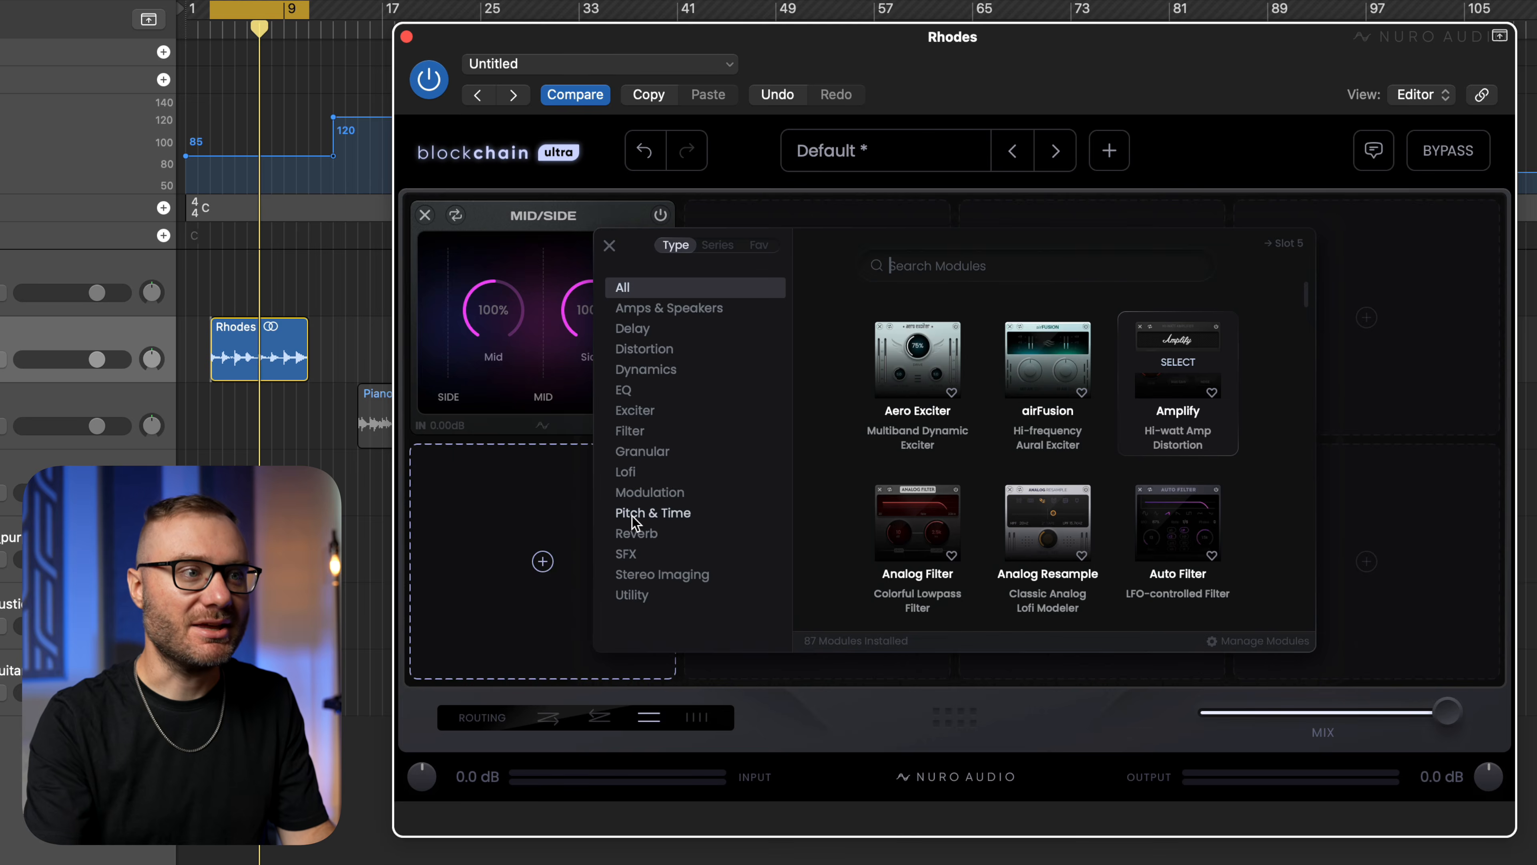
pyautogui.write('mid')
pyautogui.click(1032, 364)
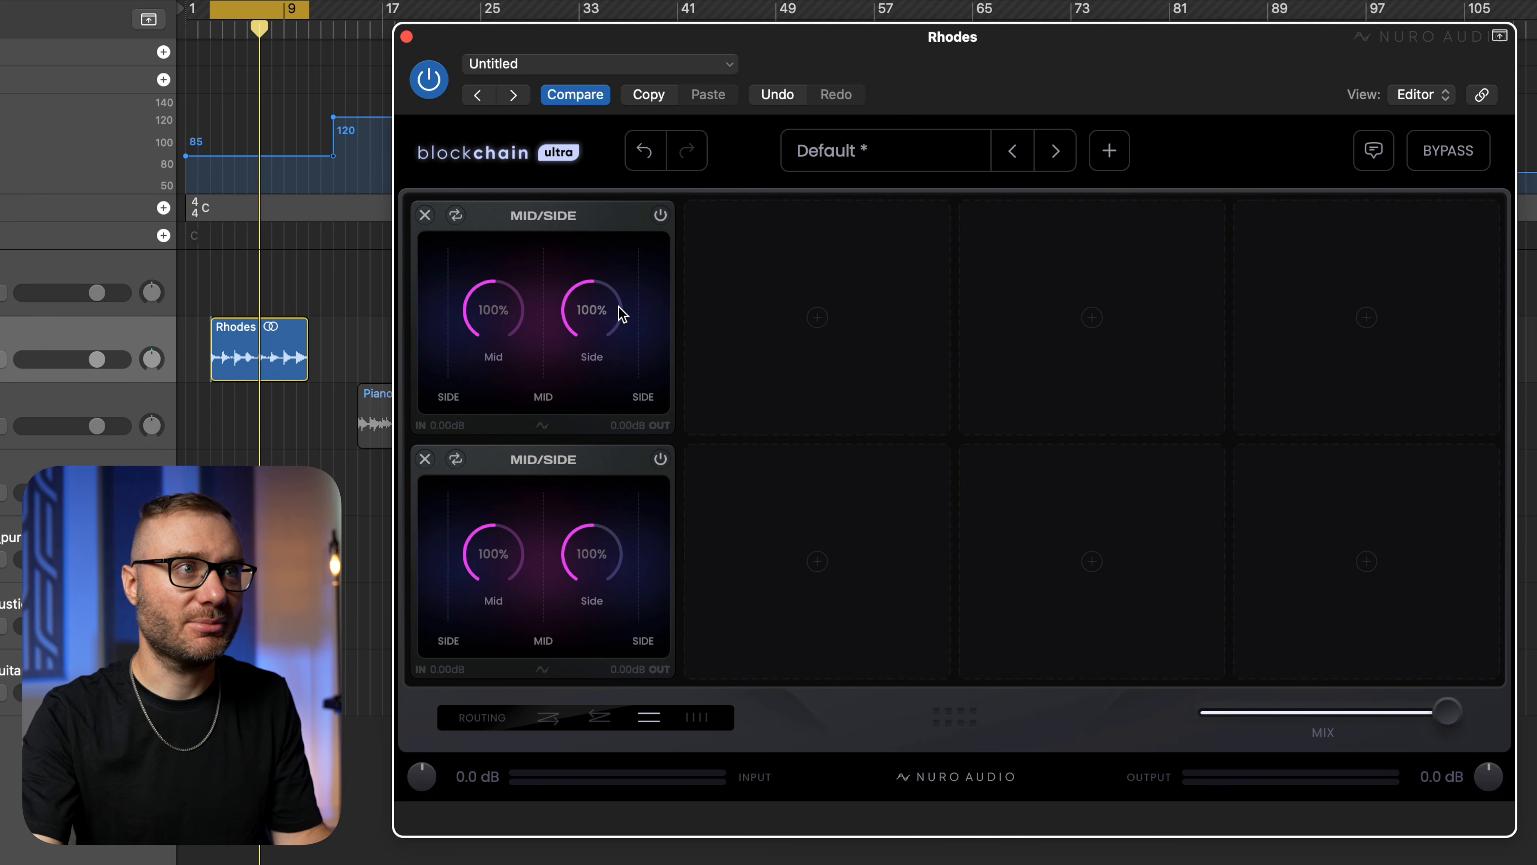
# Set the upper Mid/Side module's Side level to 0% and the lower Mid/Side module's Mid level to 0%.
pyautogui.moveTo(600, 319); pyautogui.dragTo(546, 595)
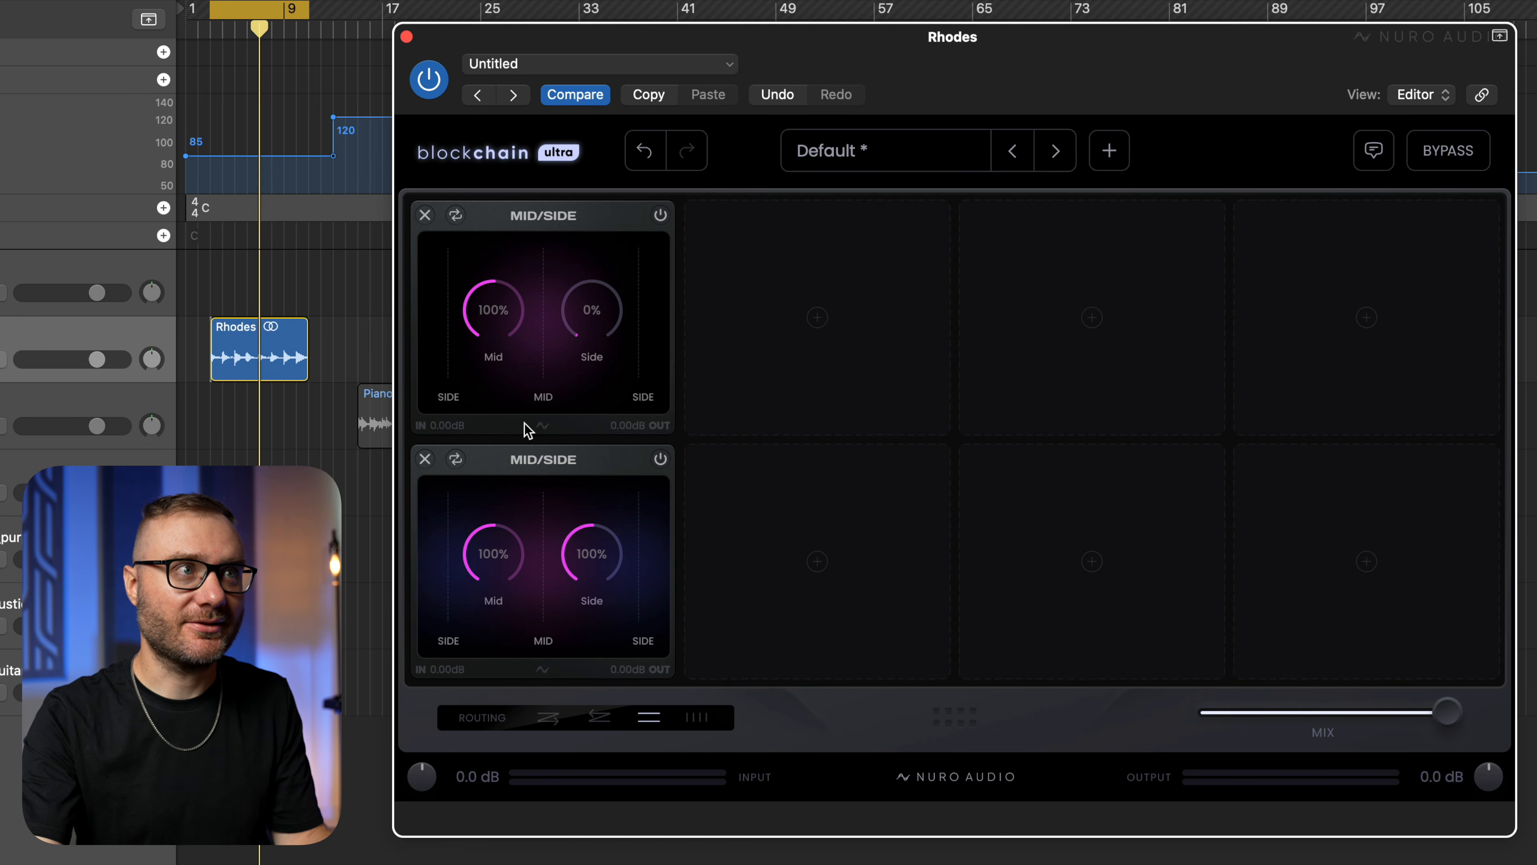
pyautogui.moveTo(493, 541); pyautogui.dragTo(502, 552)
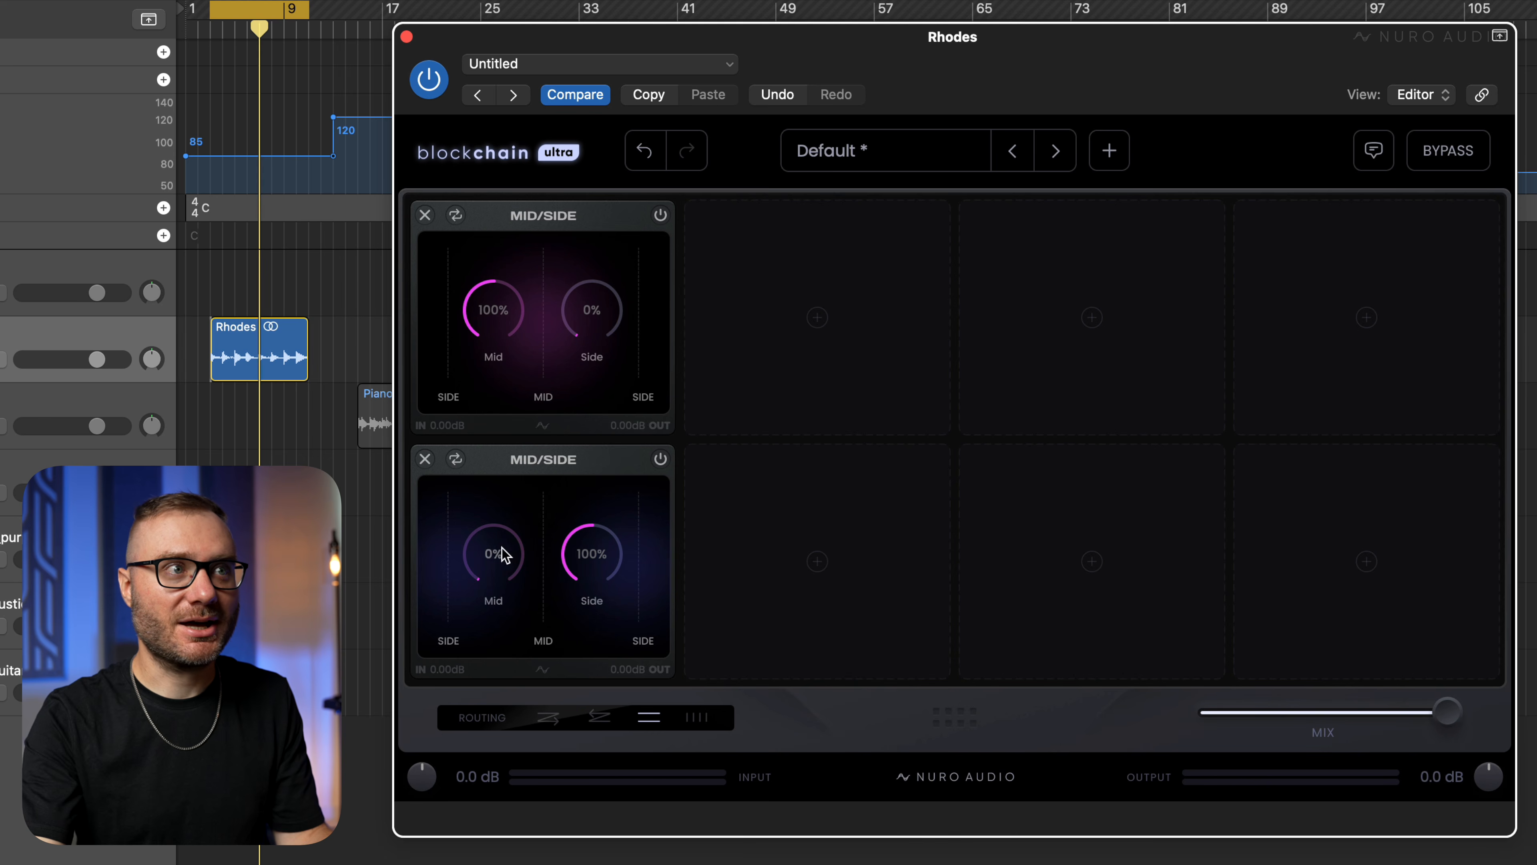
pyautogui.click(835, 380)
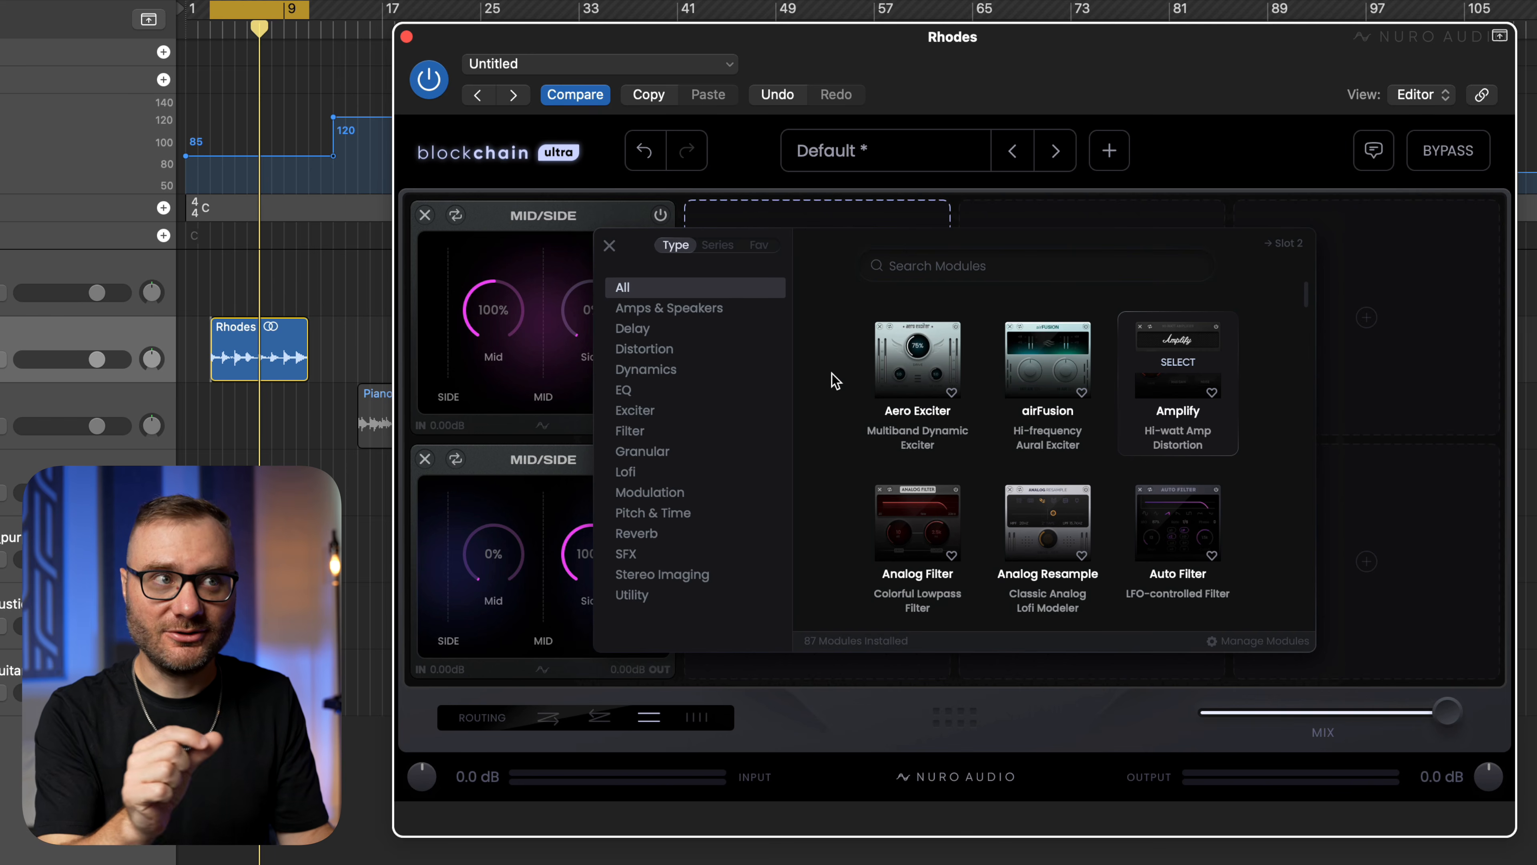
pyautogui.press('Escape')
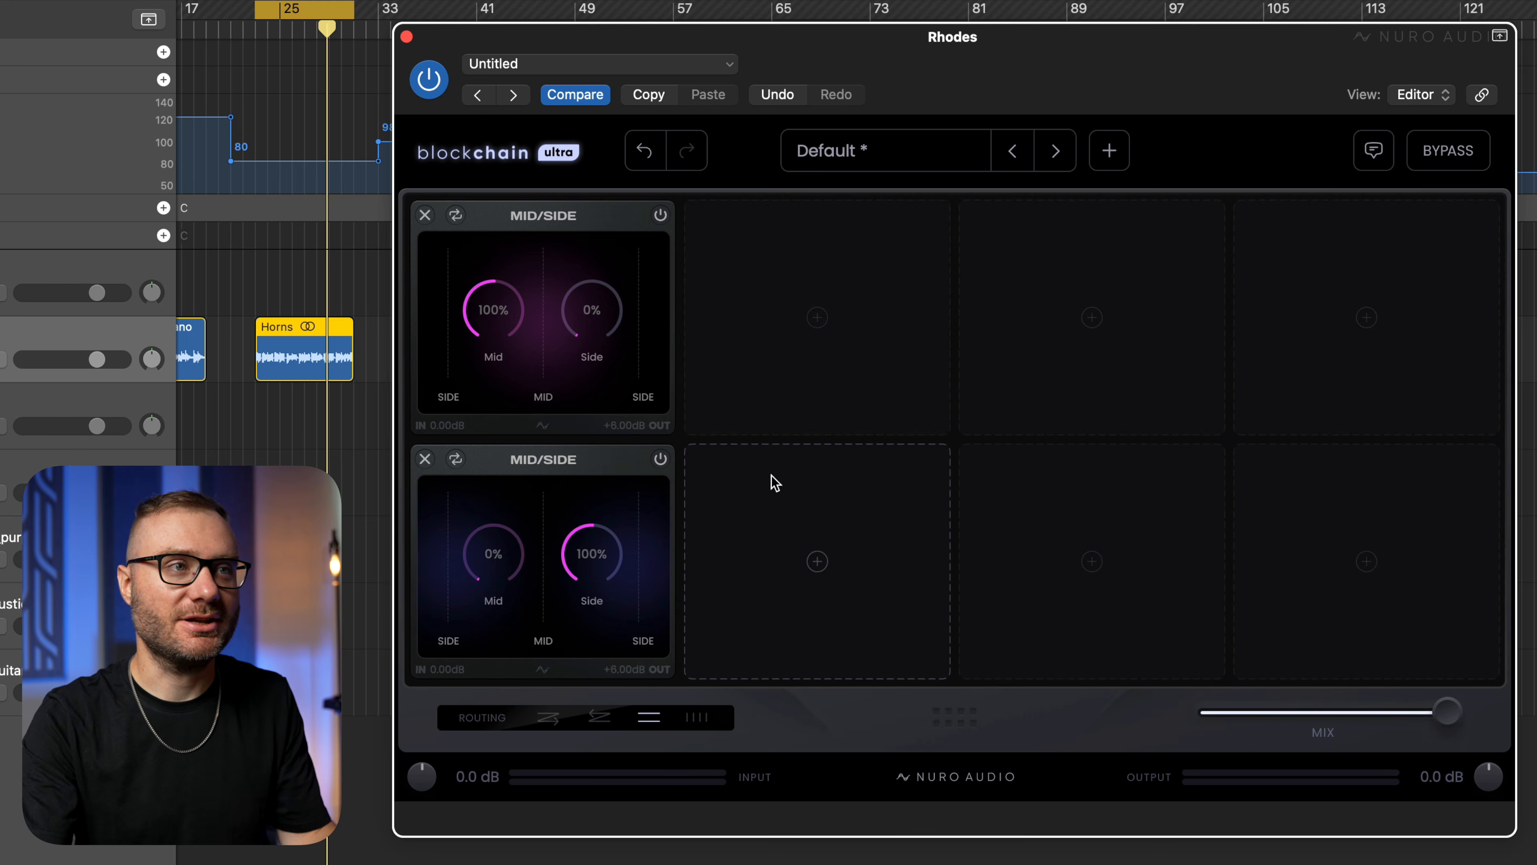
# Search the modules for "half" and add Halfspeed to the lower row's second slot.
pyautogui.click(784, 509)
pyautogui.write('half')
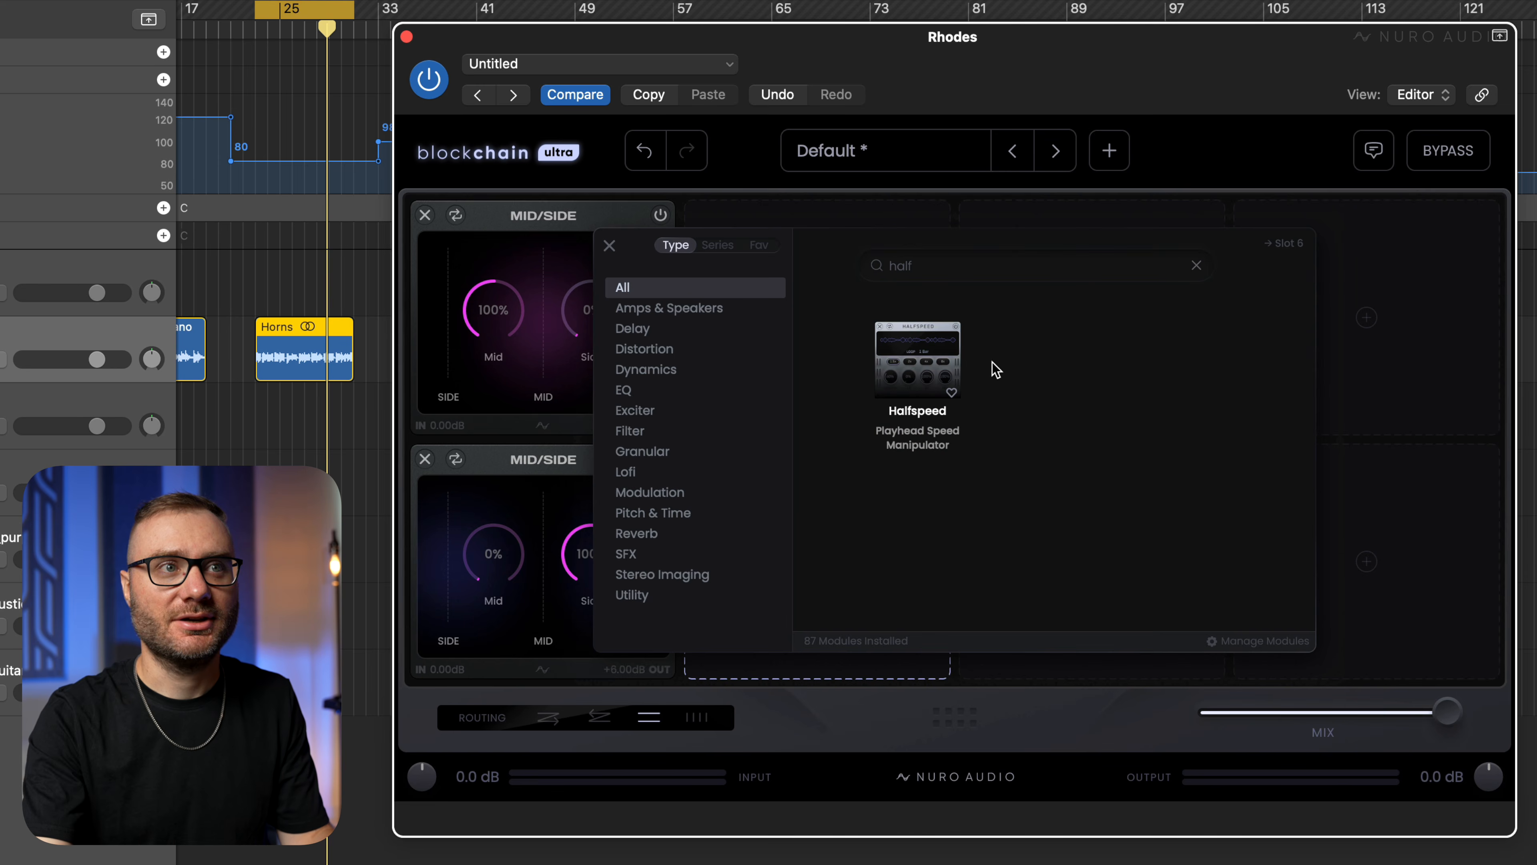
pyautogui.click(939, 368)
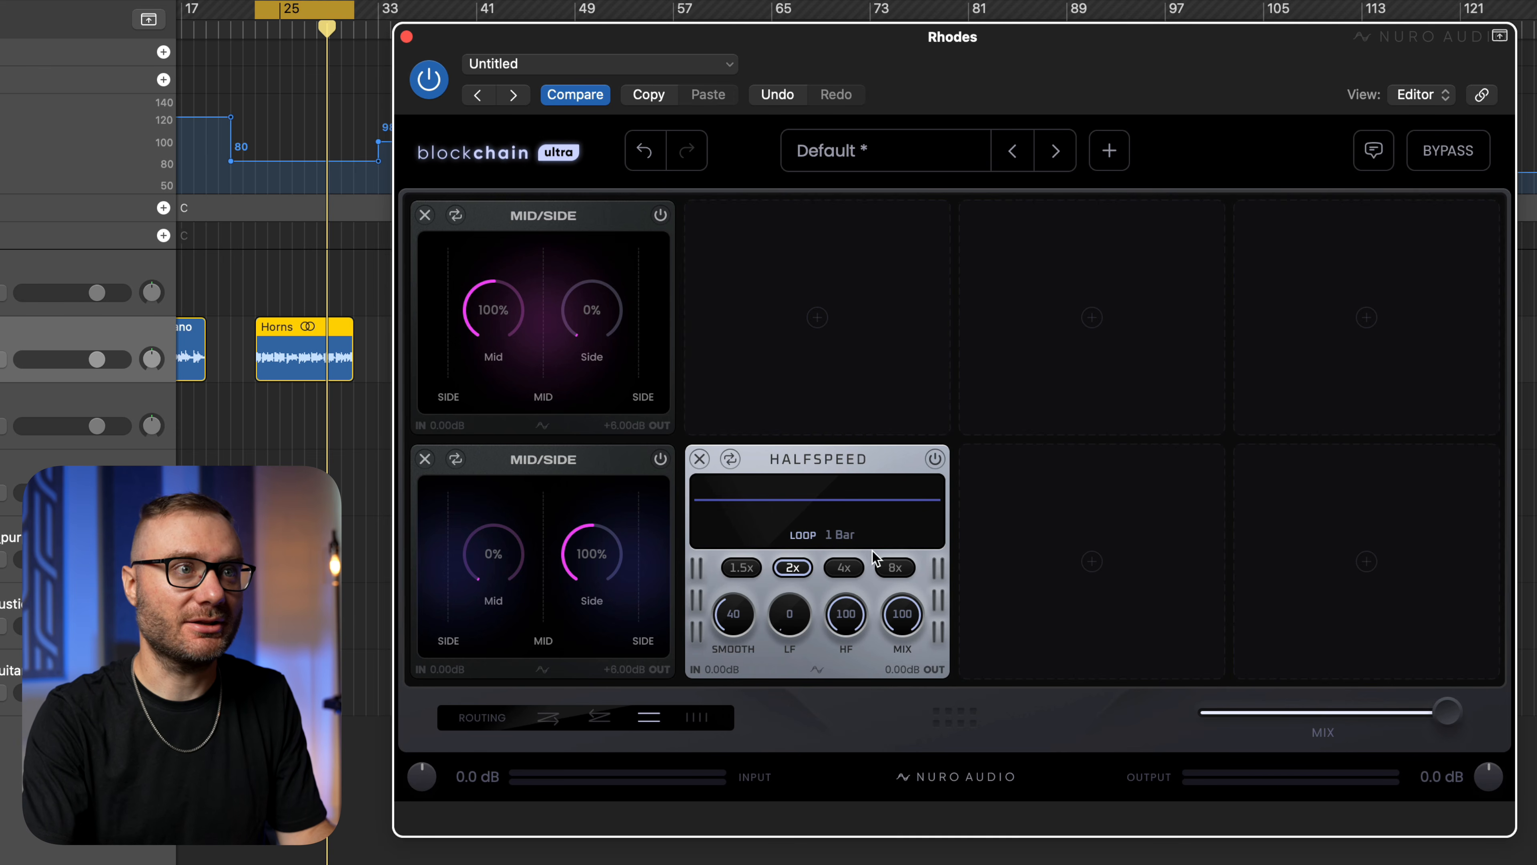
# Play the Horns loop, set the lower Mid/Side module's Side level to 248%, and compare the sound with the rack bypassed.
pyautogui.press('space')
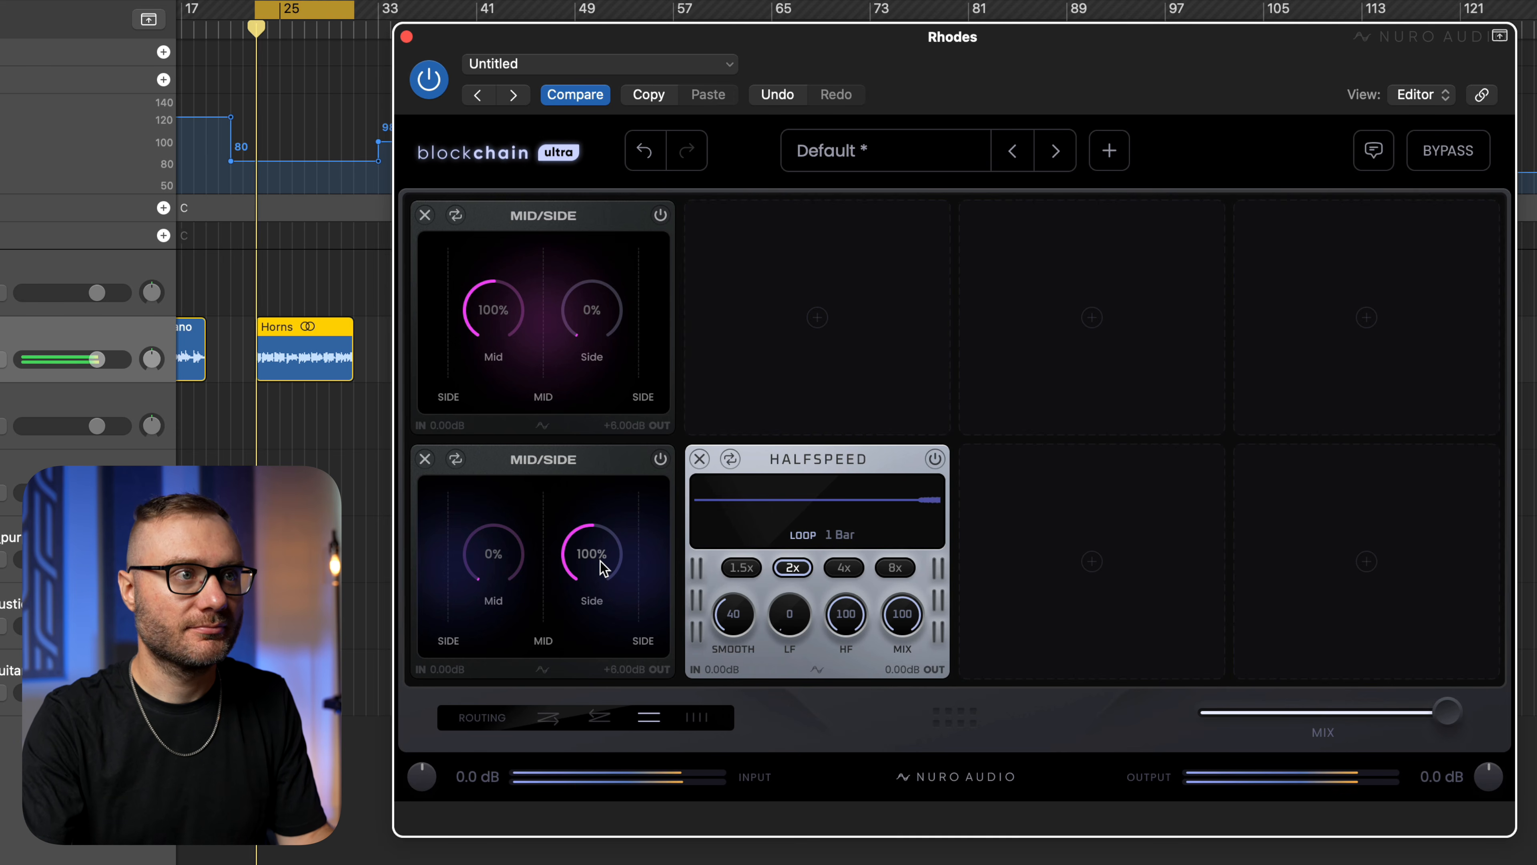
pyautogui.moveTo(592, 554); pyautogui.dragTo(641, 474)
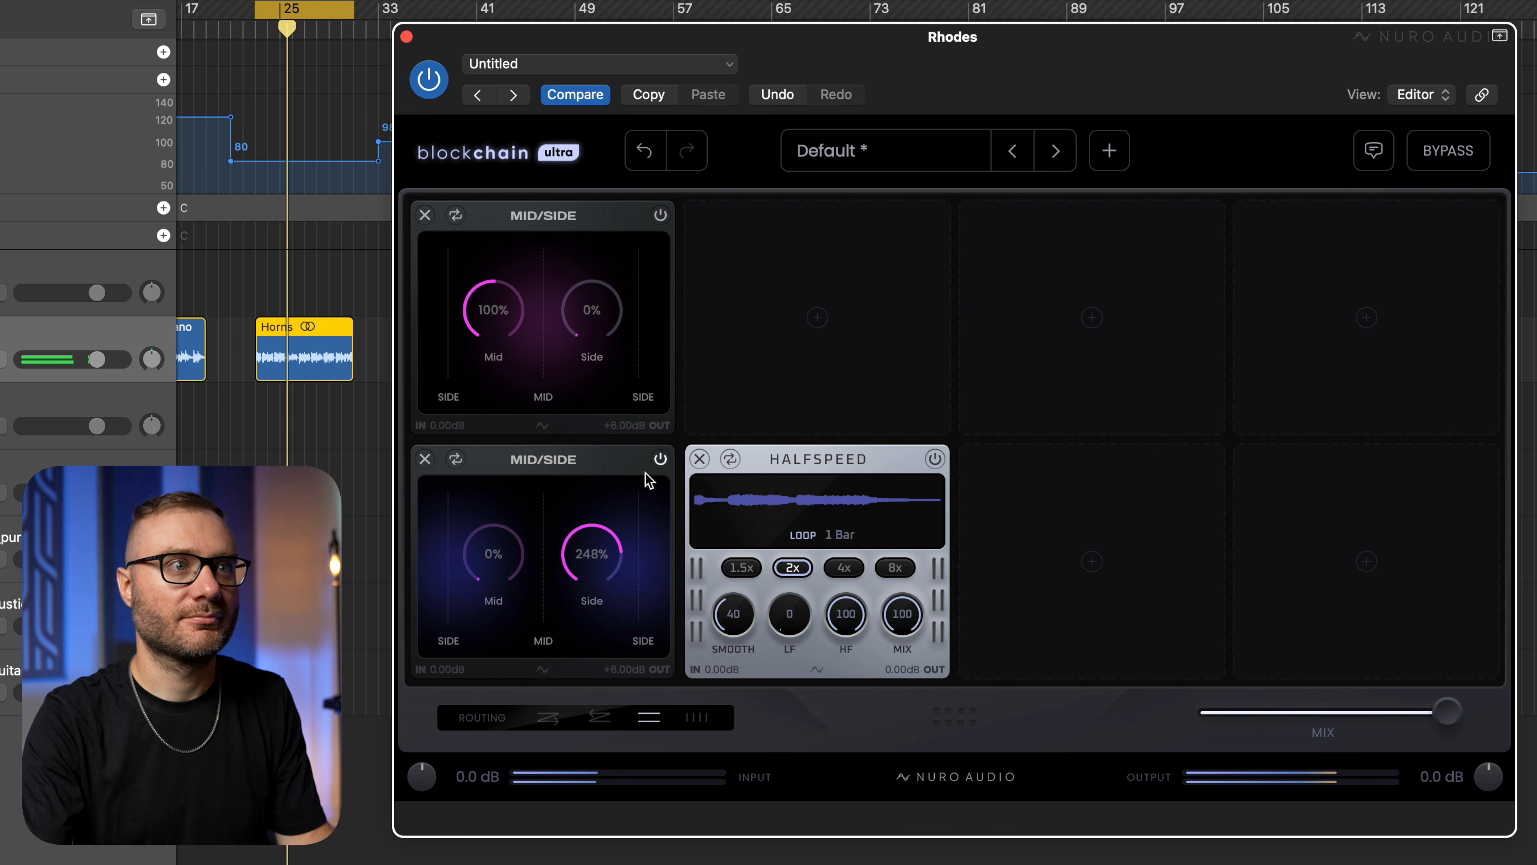
pyautogui.click(1455, 165)
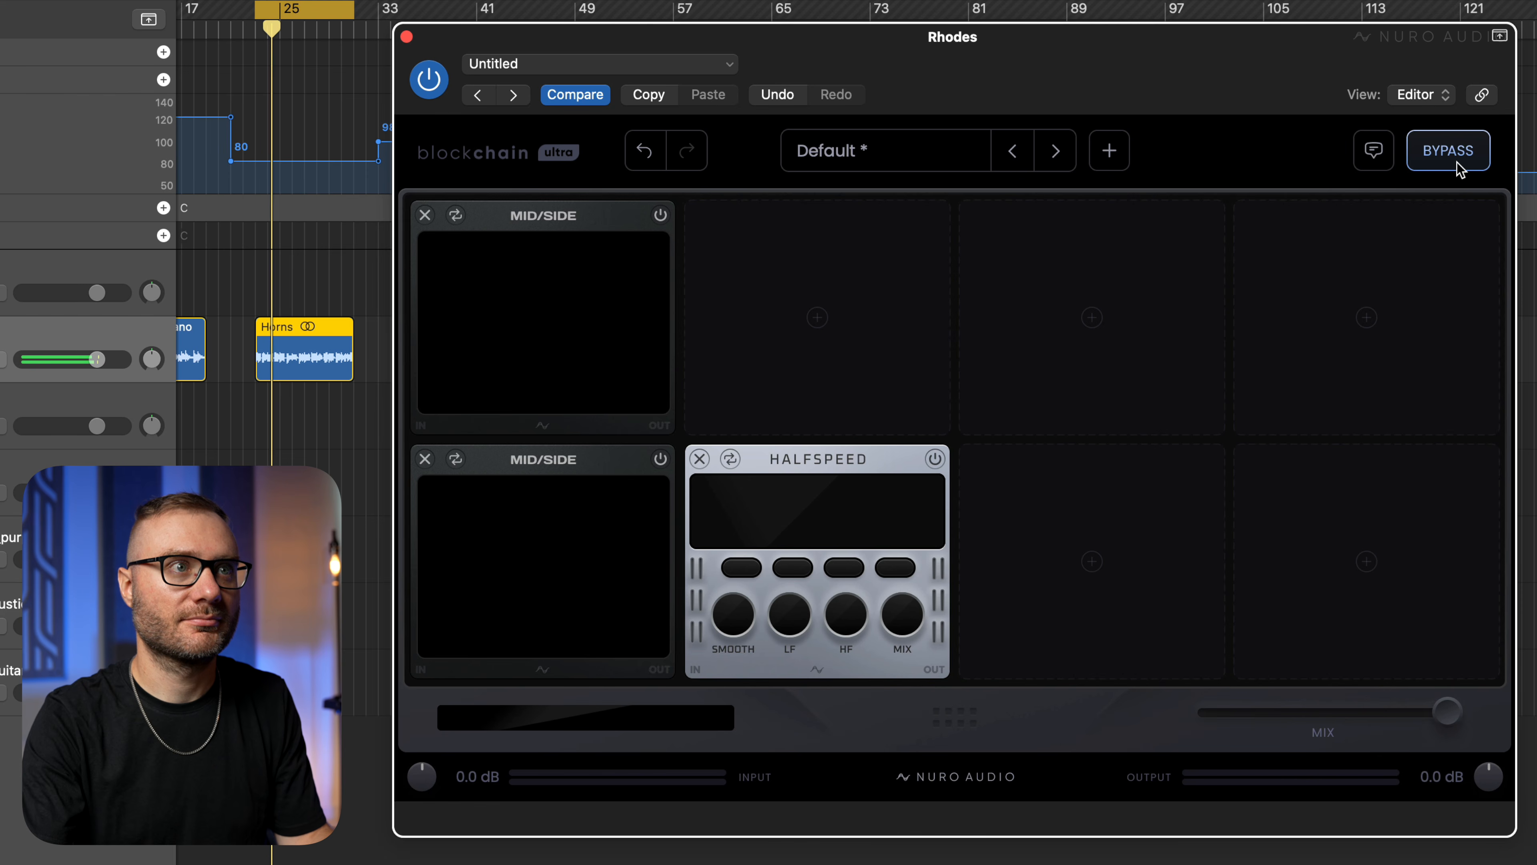
pyautogui.click(1457, 163)
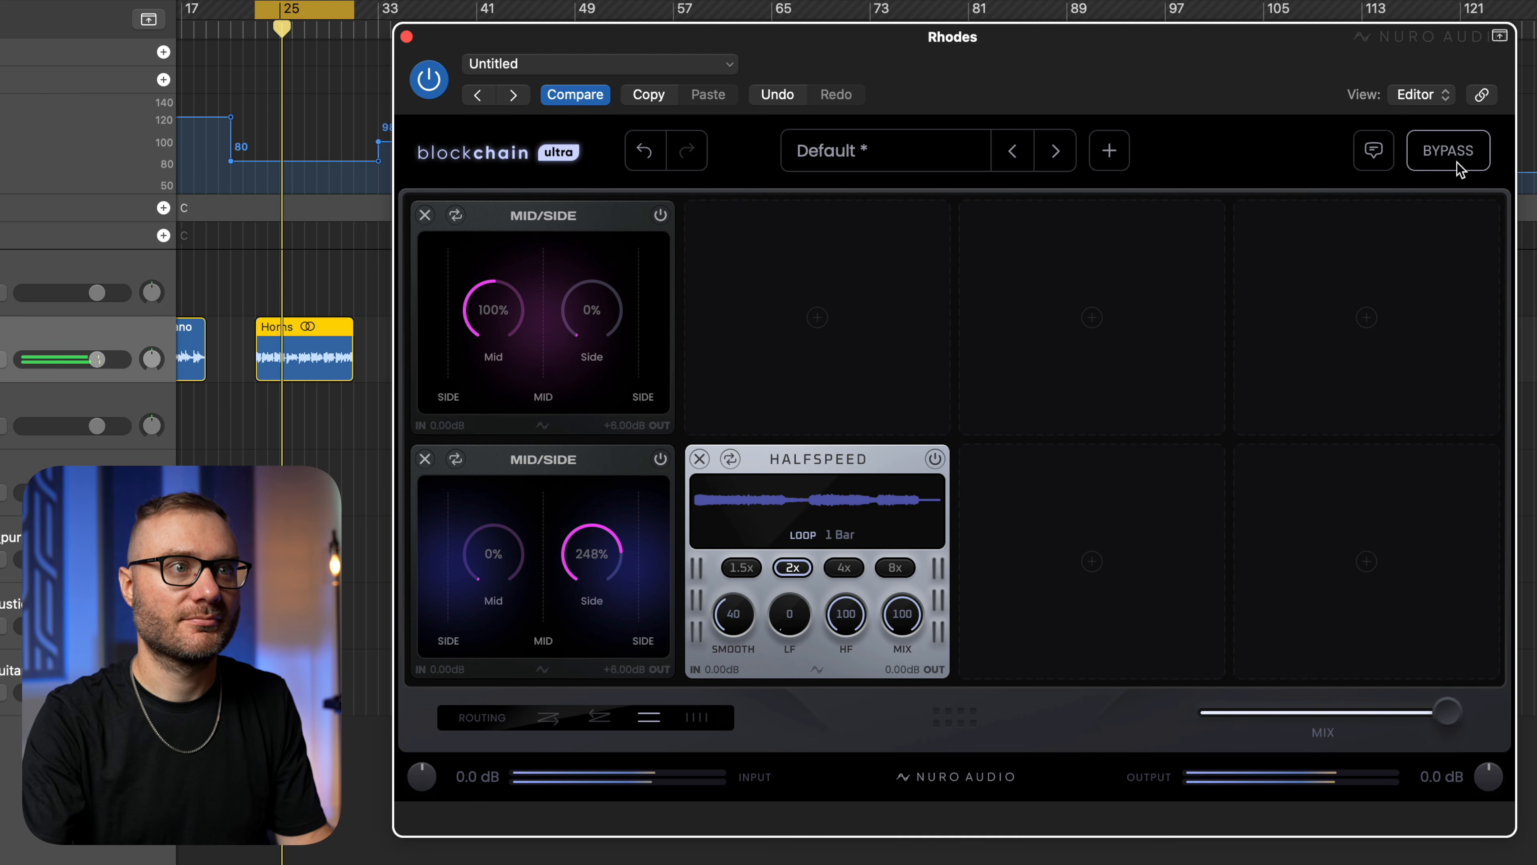
pyautogui.press('space')
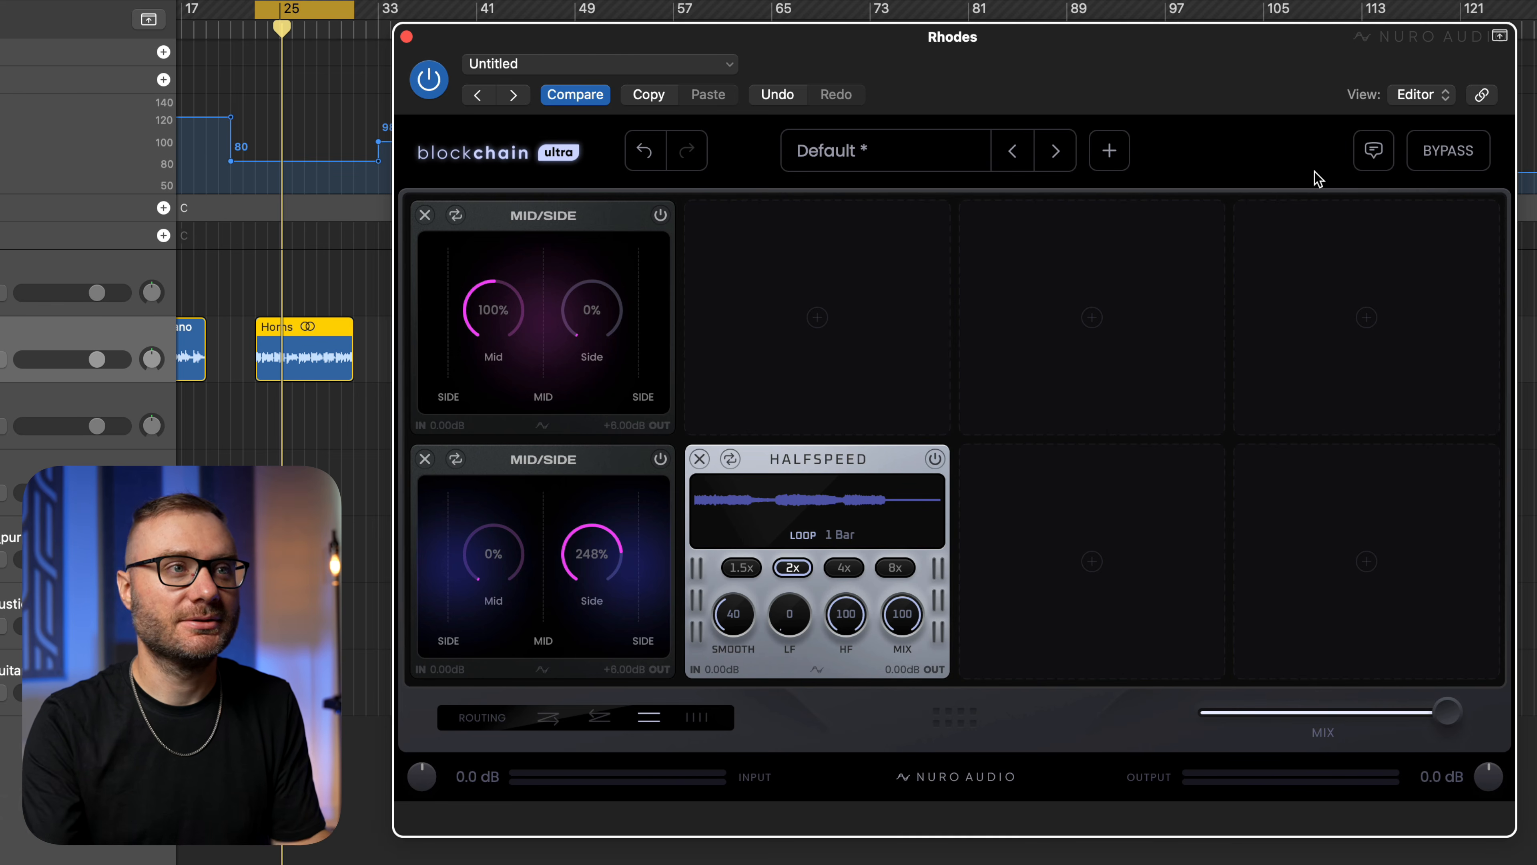
# Load the Mid Side Starter preset from the 01 Chain Starters category.
pyautogui.click(902, 151)
pyautogui.click(898, 340)
pyautogui.scroll(-2, 909, 463)
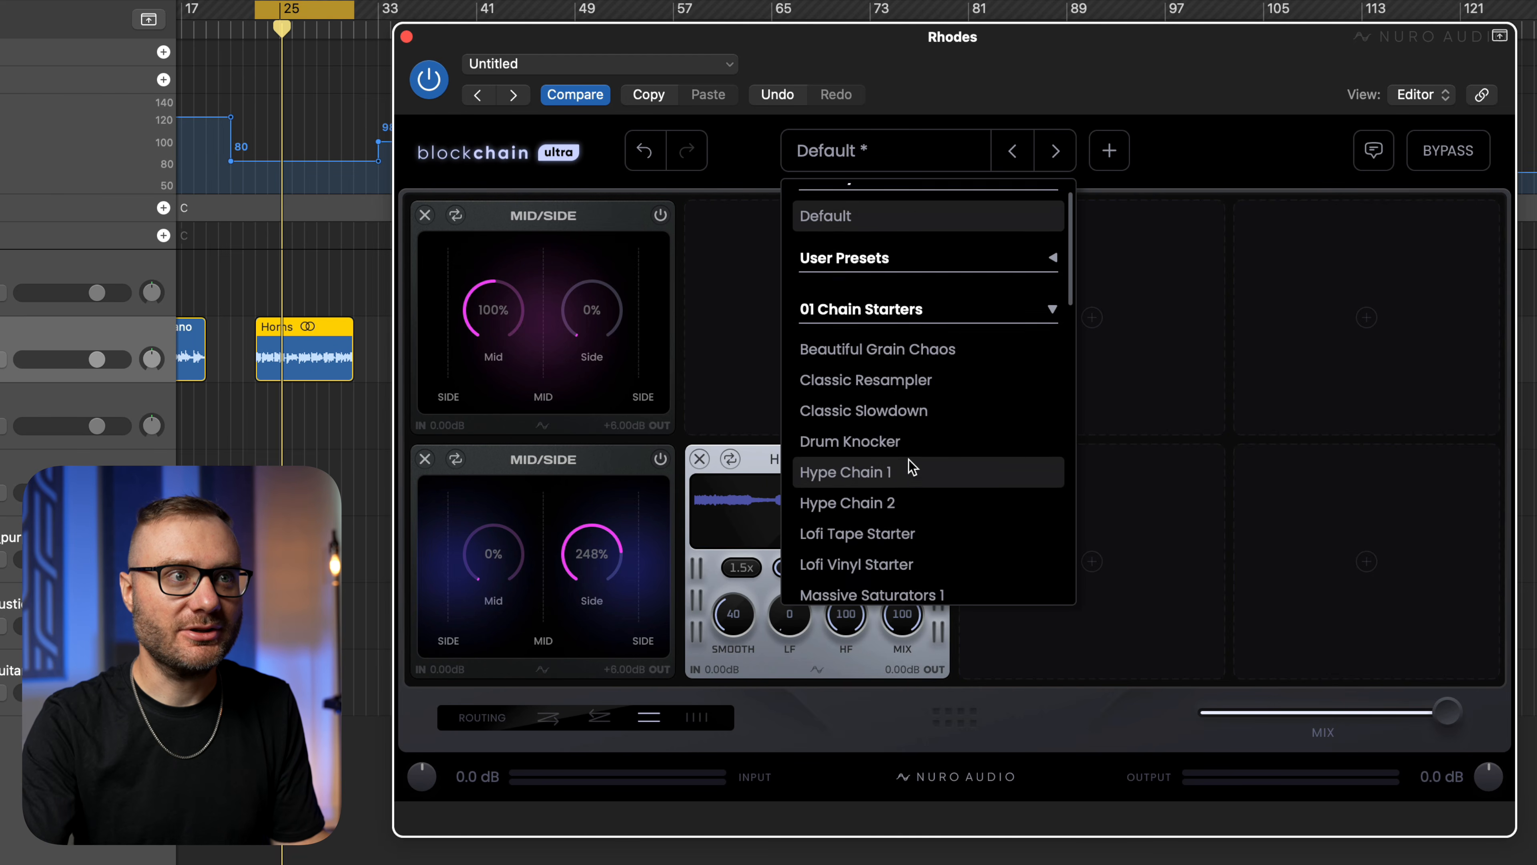
pyautogui.scroll(-4, 909, 468)
pyautogui.click(909, 495)
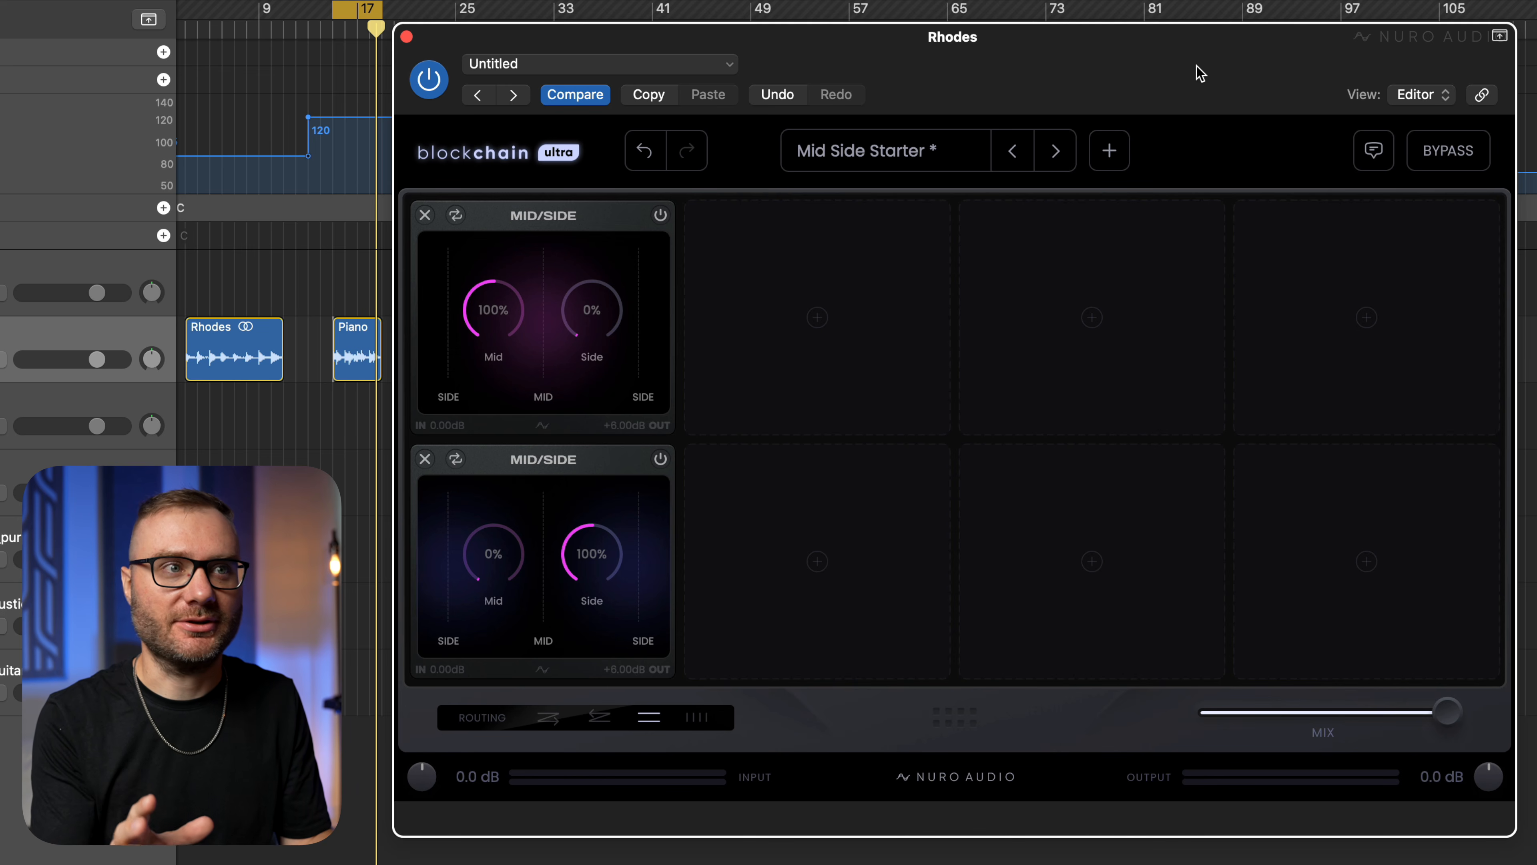
# Add the airFusion module to the second slot of the lower, side-only row.
pyautogui.click(827, 540)
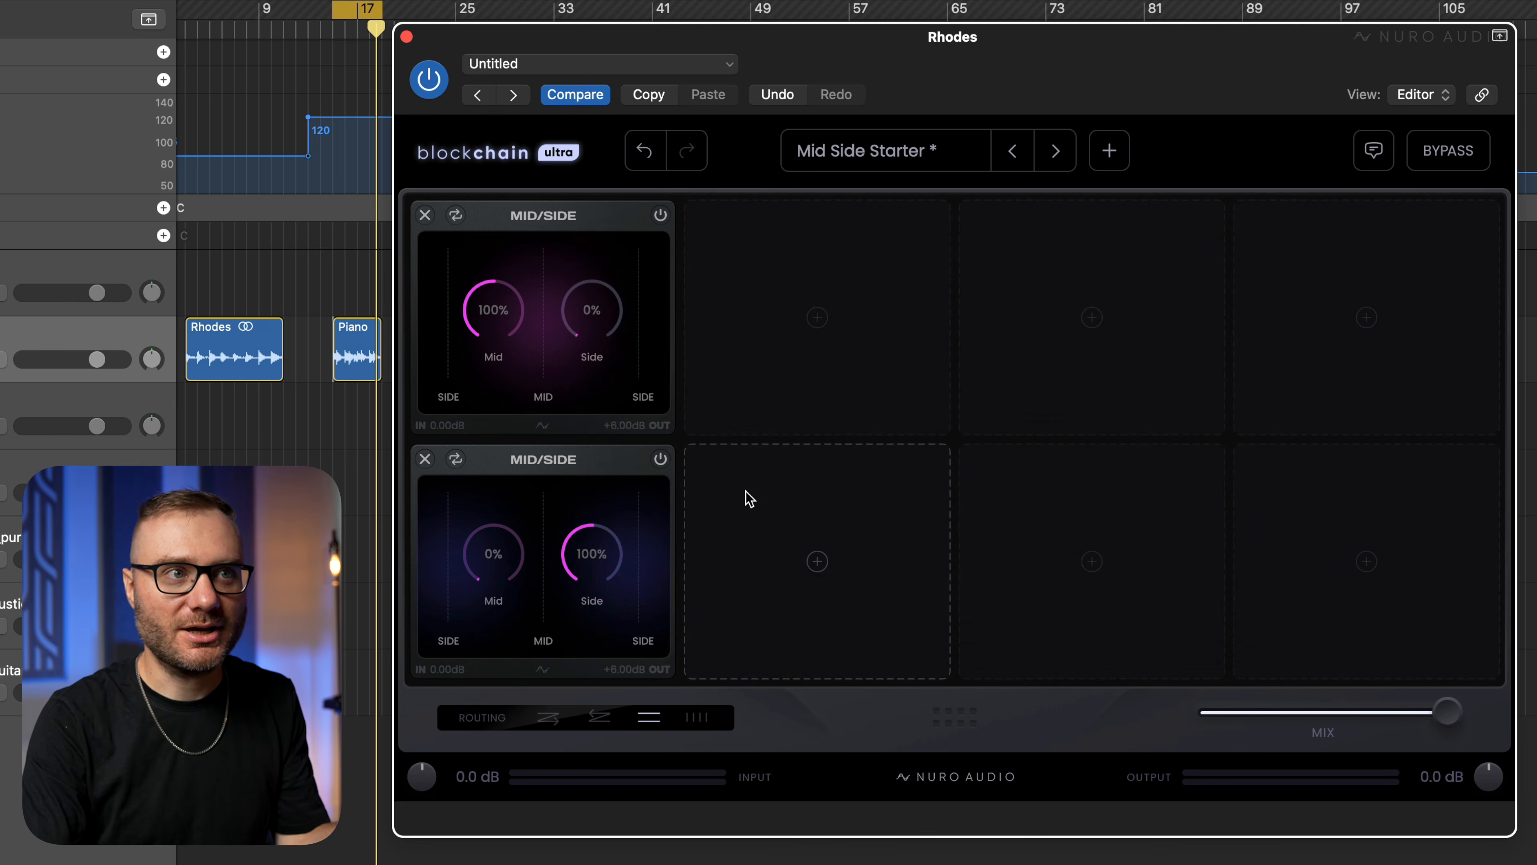
pyautogui.click(744, 498)
pyautogui.click(1038, 372)
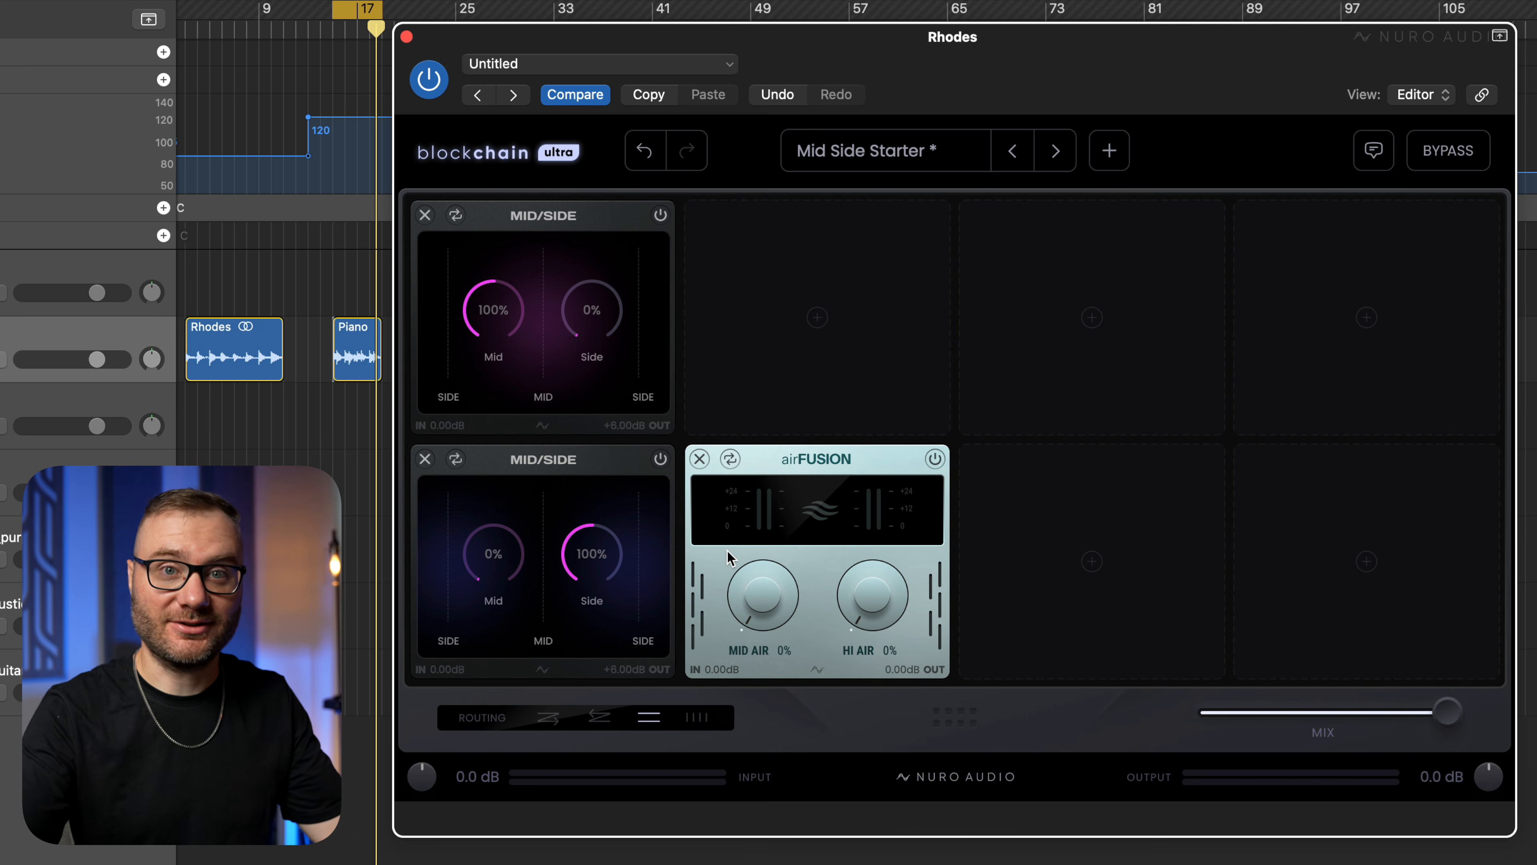
# Set airFusion to 40% Mid Air and 31% Hi Air, and compare the Piano loop with the rack bypassed.
pyautogui.moveTo(750, 582); pyautogui.dragTo(783, 460)
pyautogui.moveTo(854, 590); pyautogui.dragTo(869, 468)
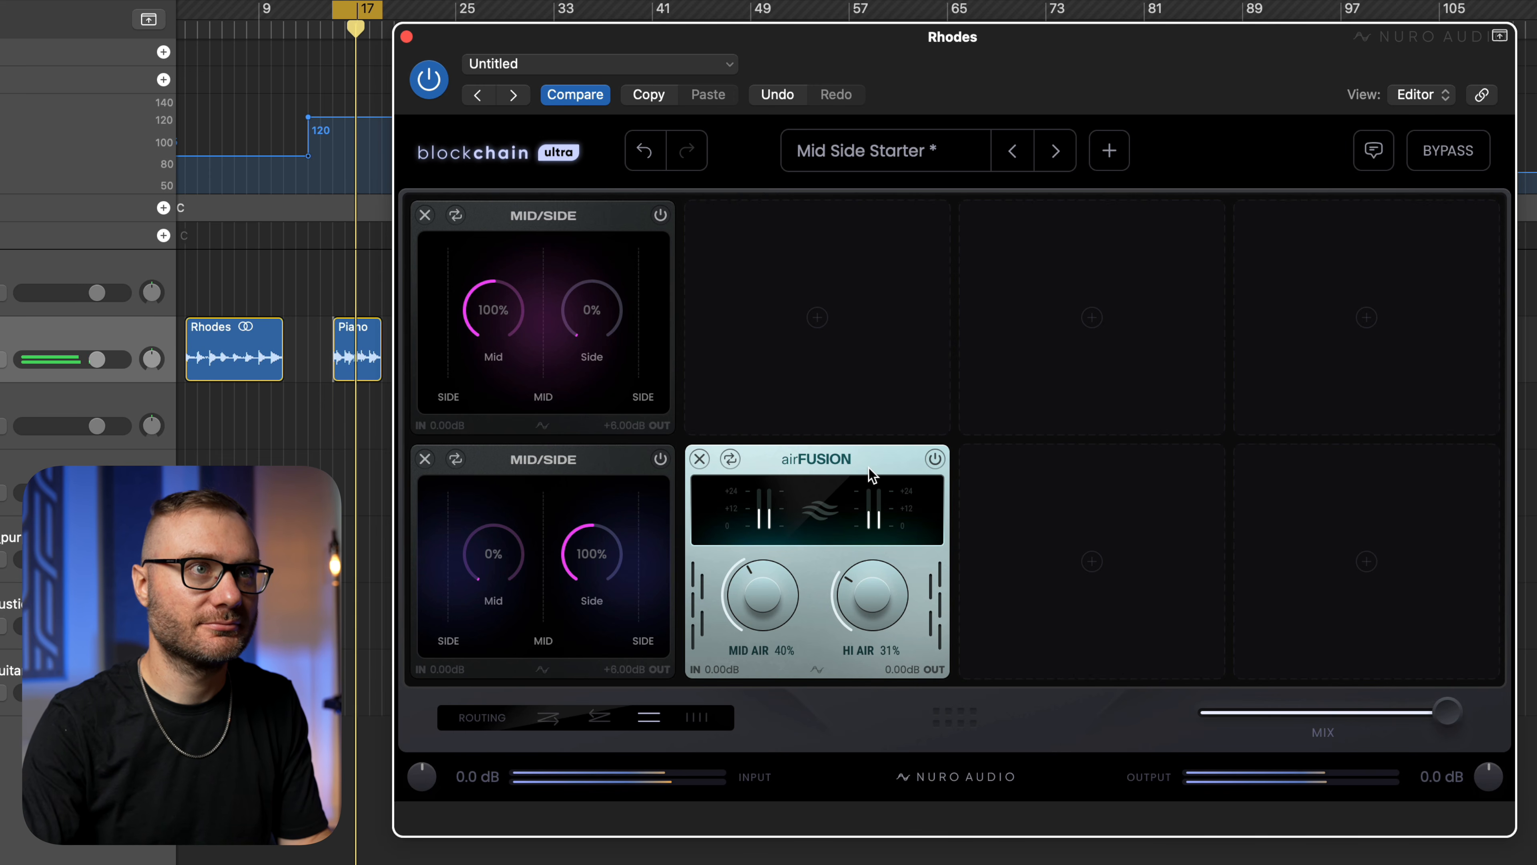
pyautogui.click(1448, 151)
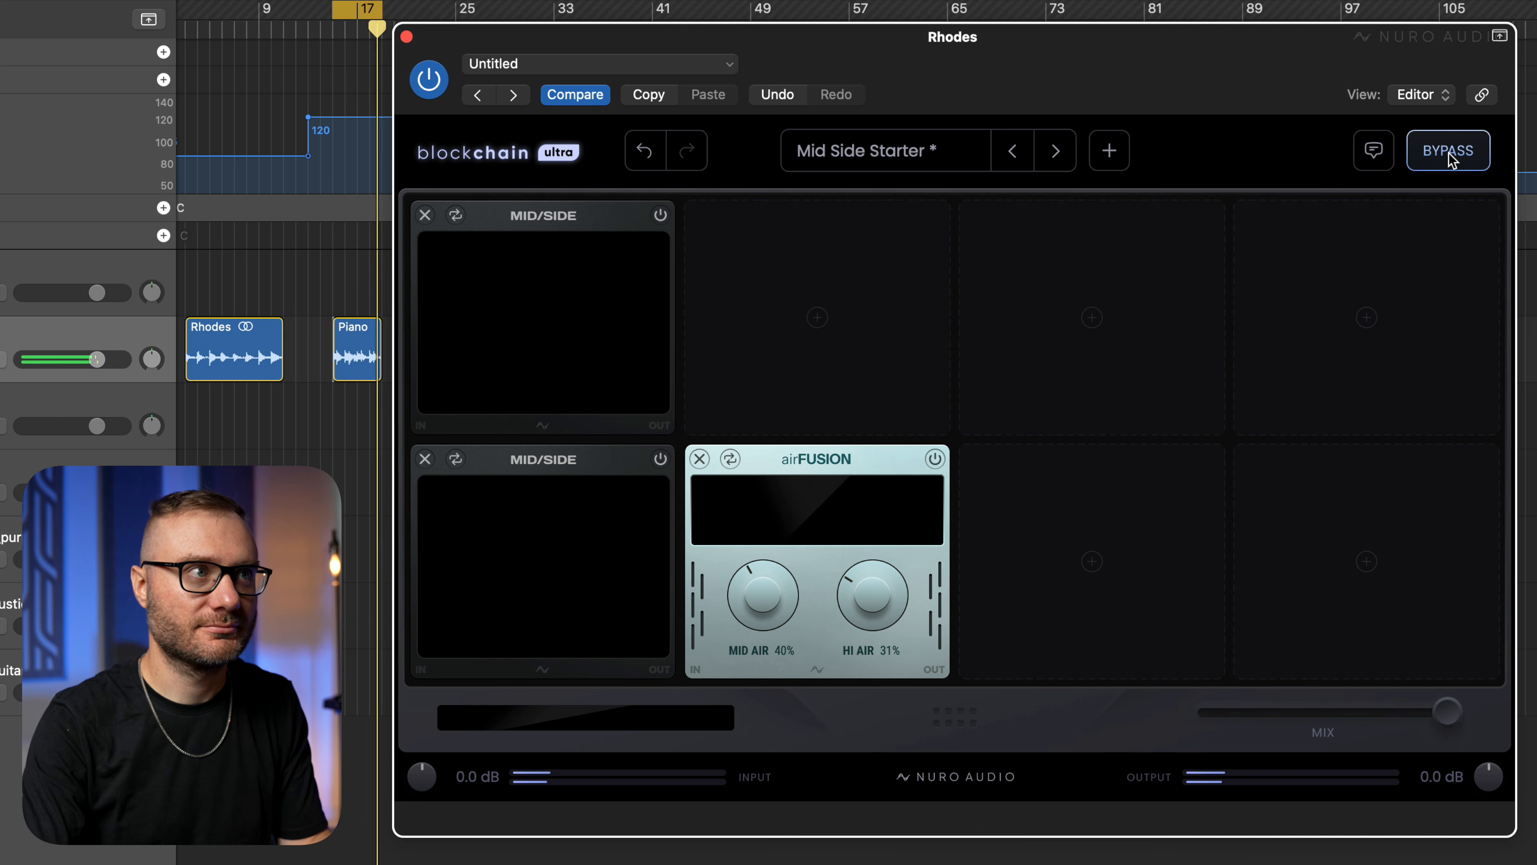
pyautogui.click(1448, 151)
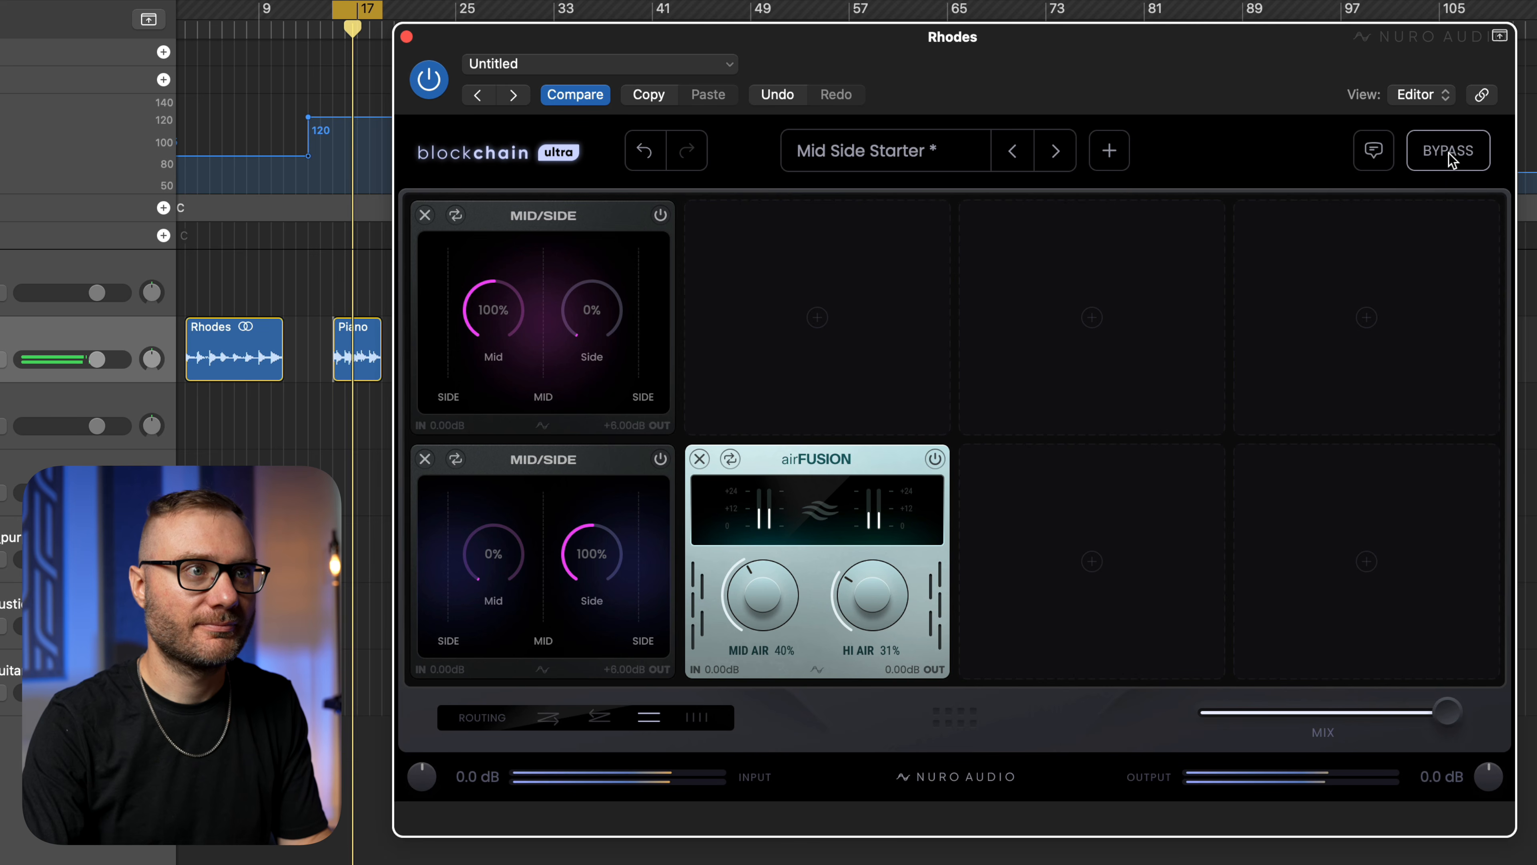
pyautogui.press('space')
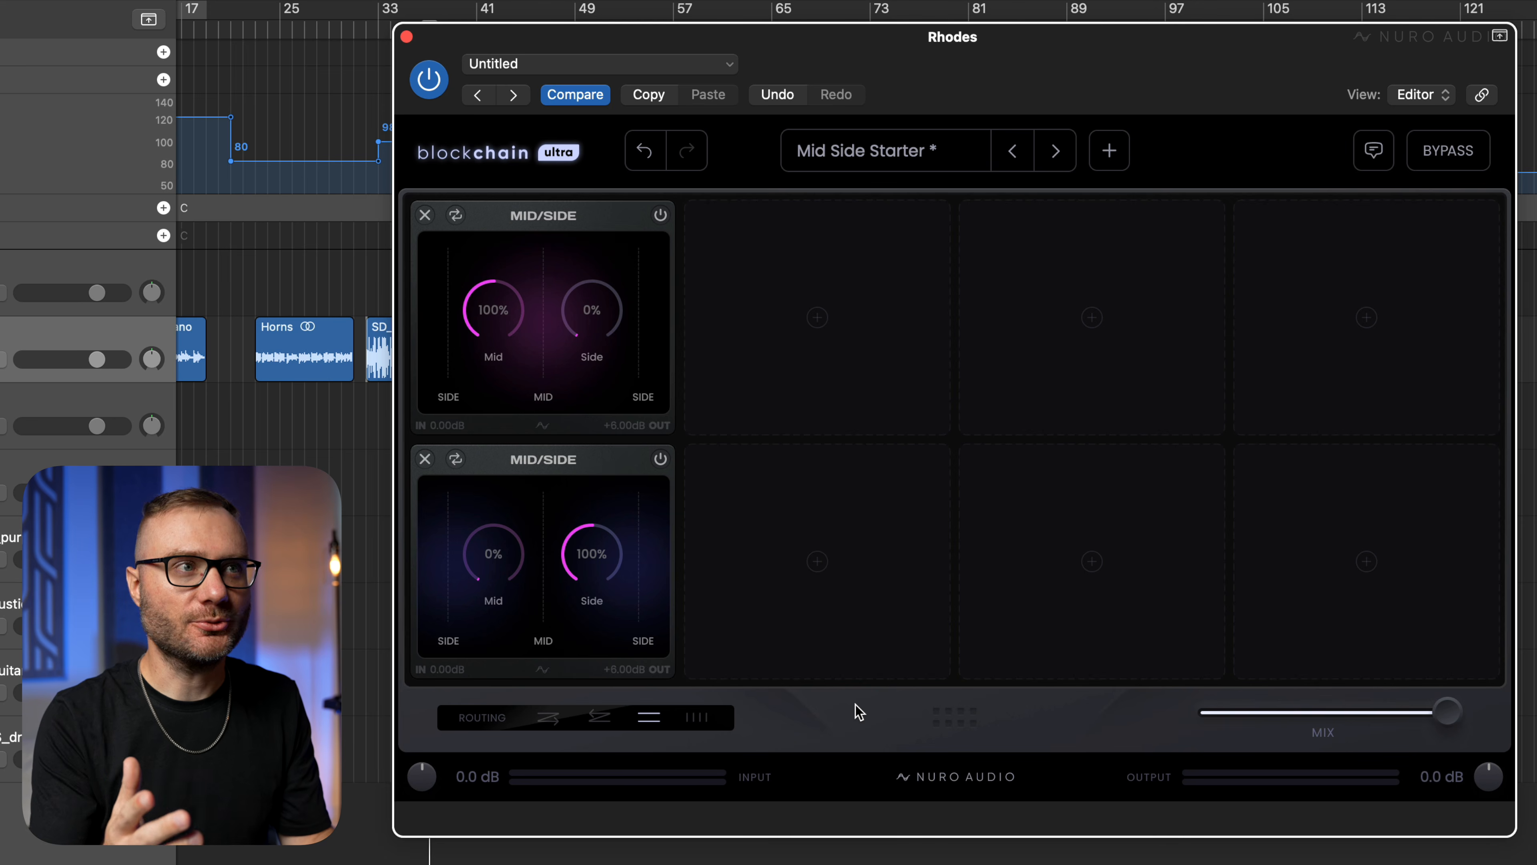
# Add the Waveshaper module from the Distortion category to the second slot of the upper, mid-only row.
pyautogui.click(865, 262)
pyautogui.scroll(-4, 1037, 418)
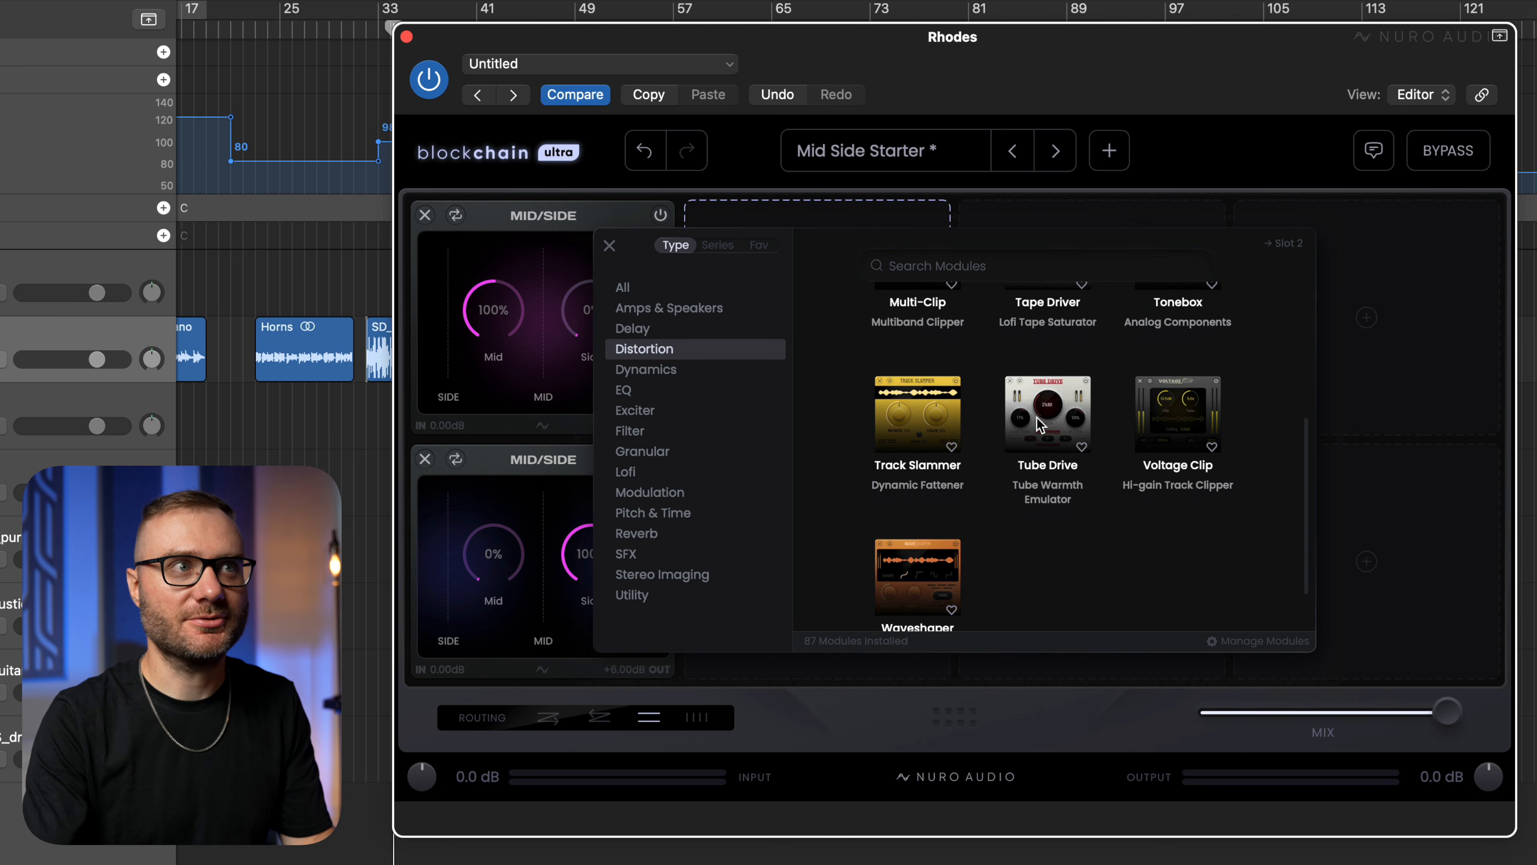
pyautogui.click(931, 566)
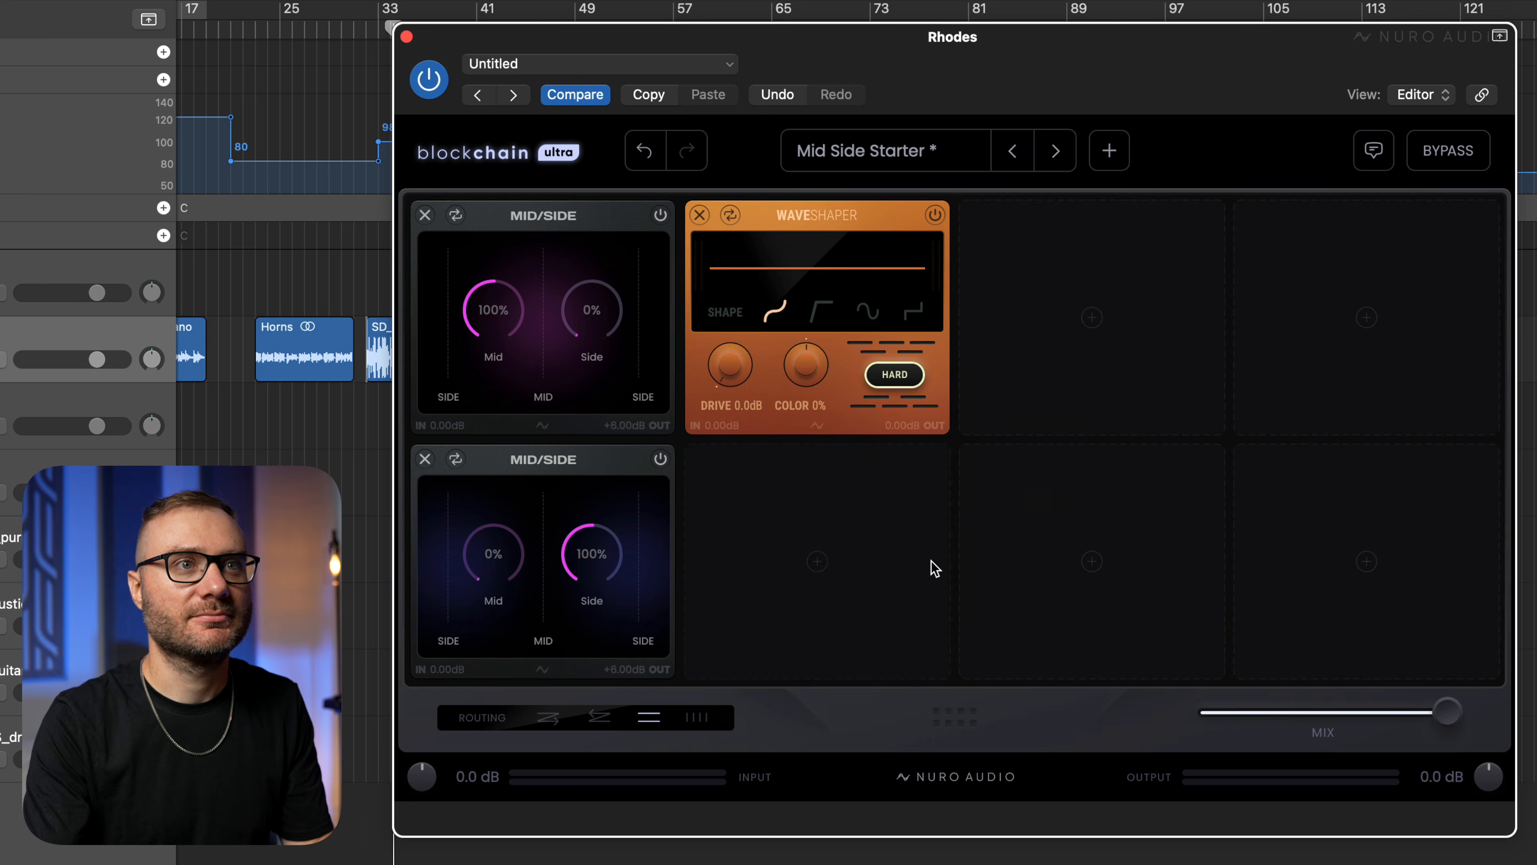
# Set the Waveshaper's drive to 14.4 dB while the SD clip plays, and compare the sound with the rack bypassed.
pyautogui.press('space')
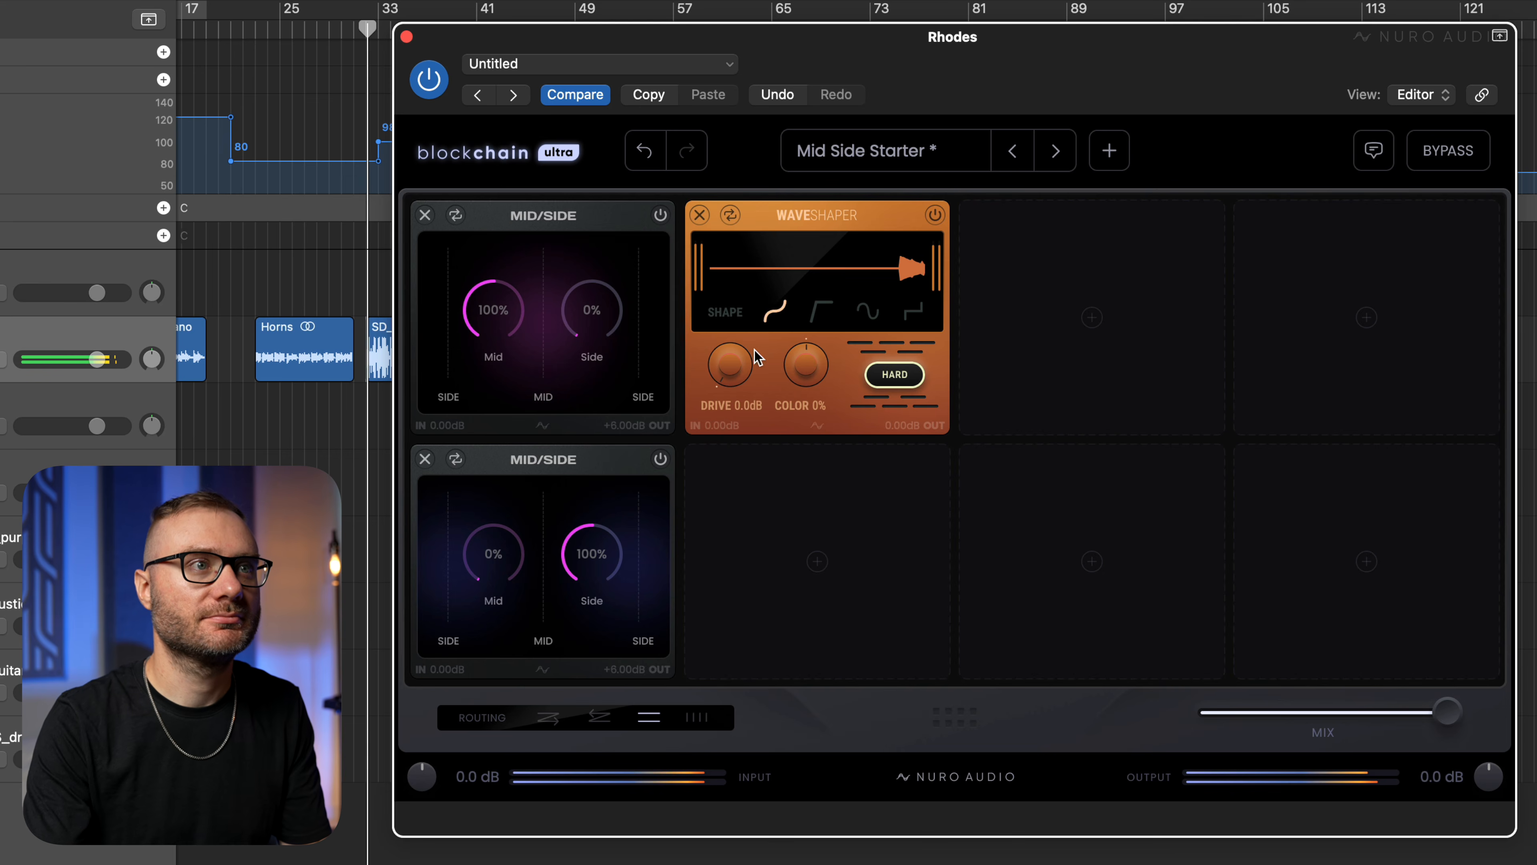
pyautogui.moveTo(728, 356); pyautogui.dragTo(748, 242)
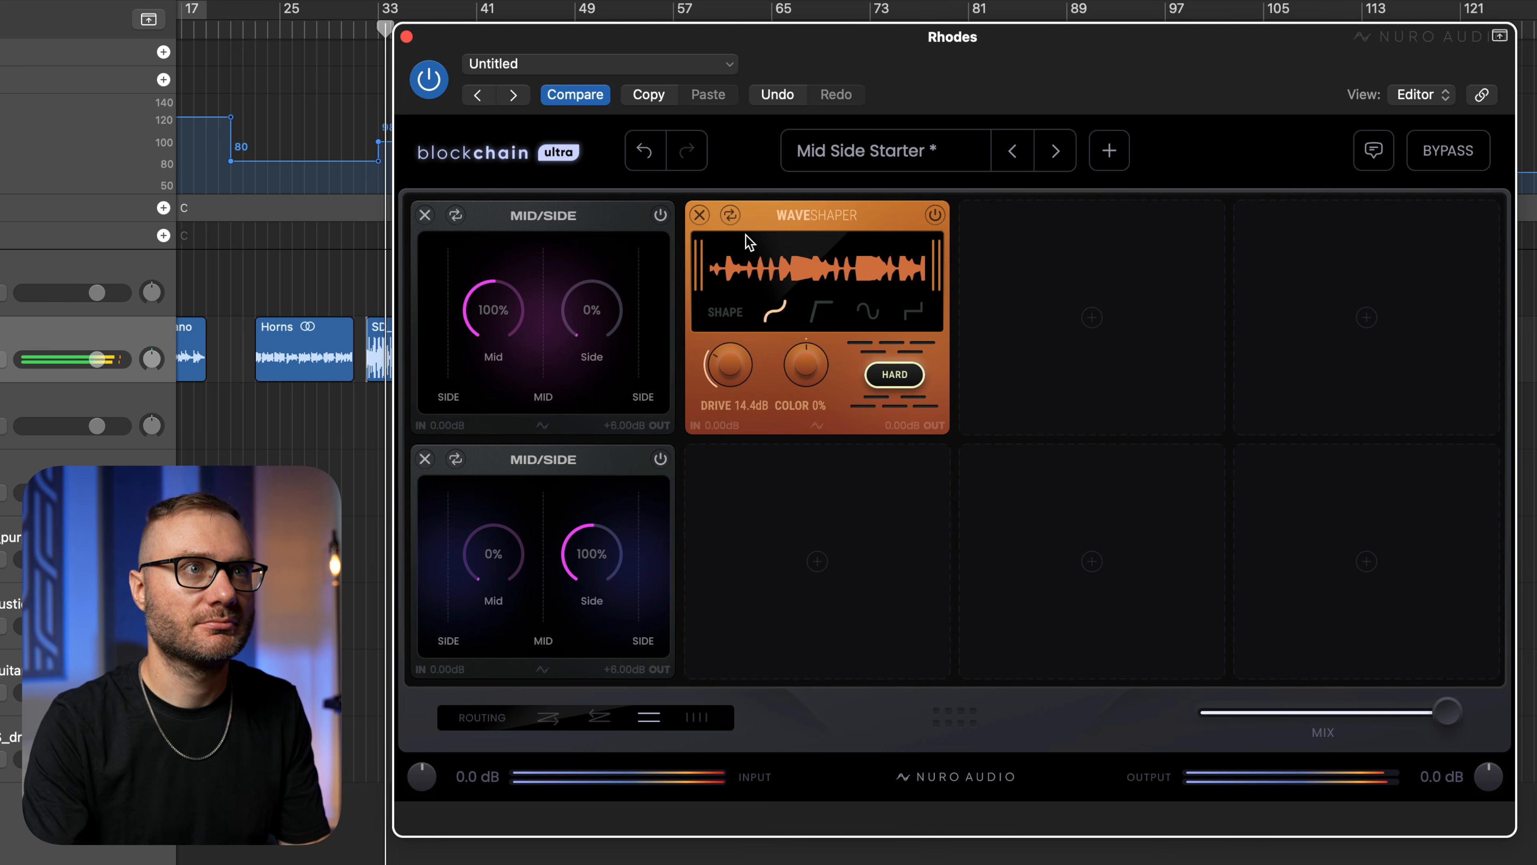
pyautogui.click(1469, 169)
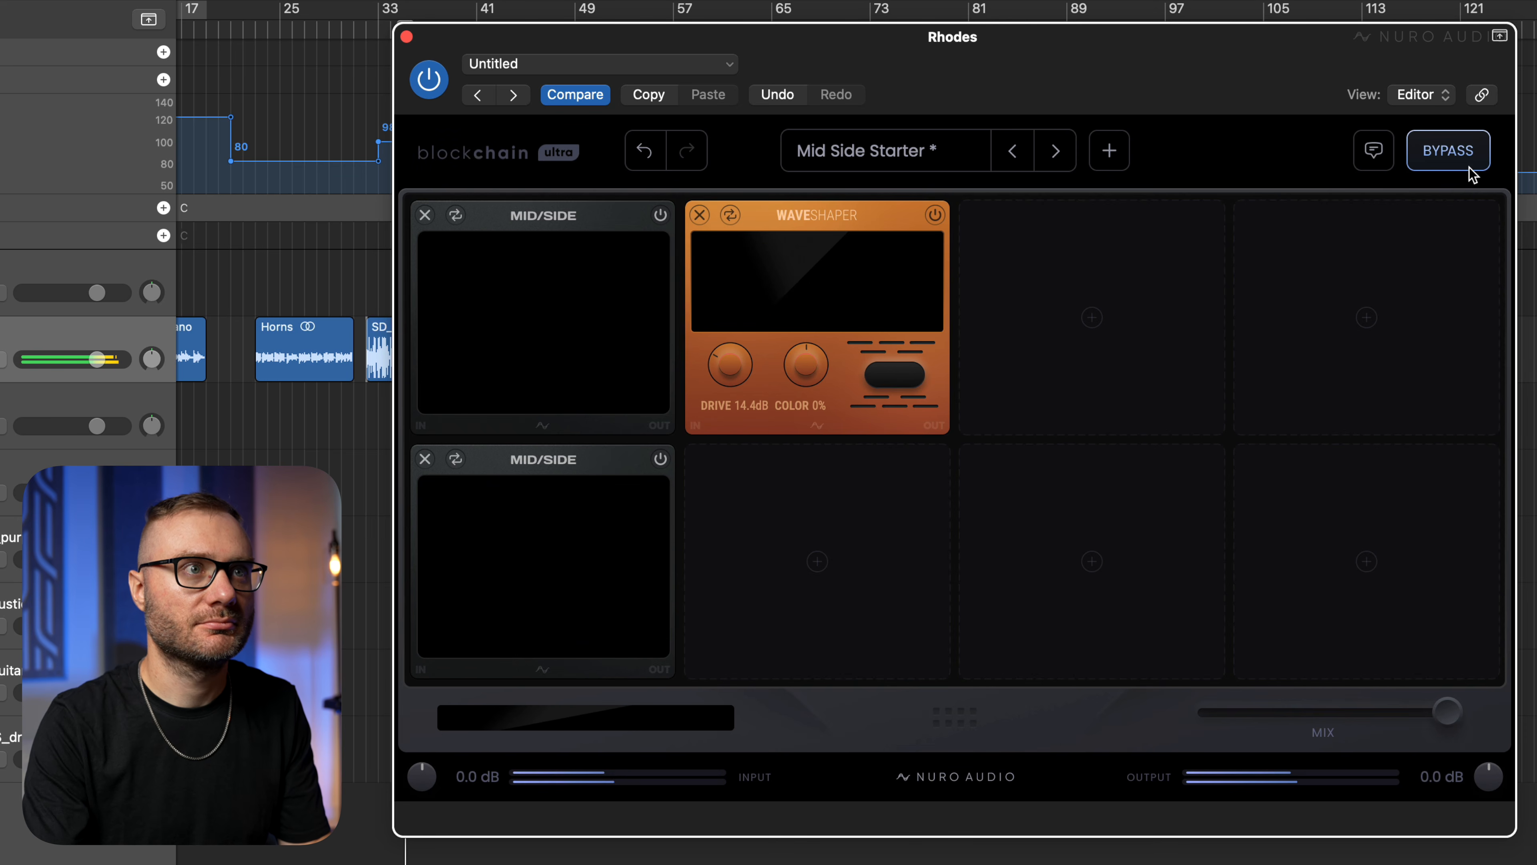
pyautogui.click(1471, 173)
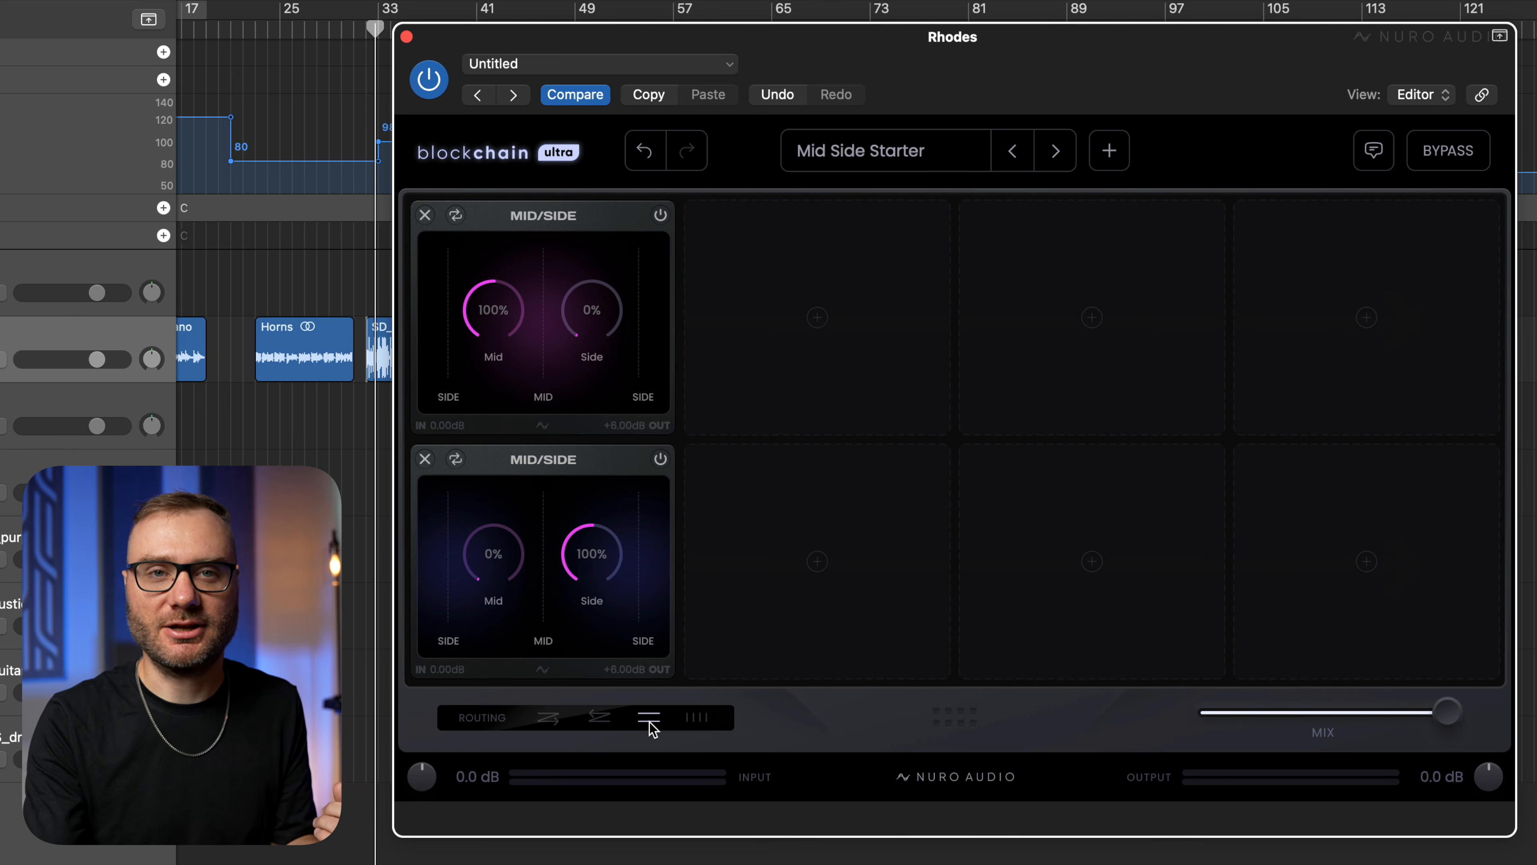
# Switch the routing to four parallel columns and load the Multiband Starter preset.
pyautogui.click(698, 718)
pyautogui.click(920, 151)
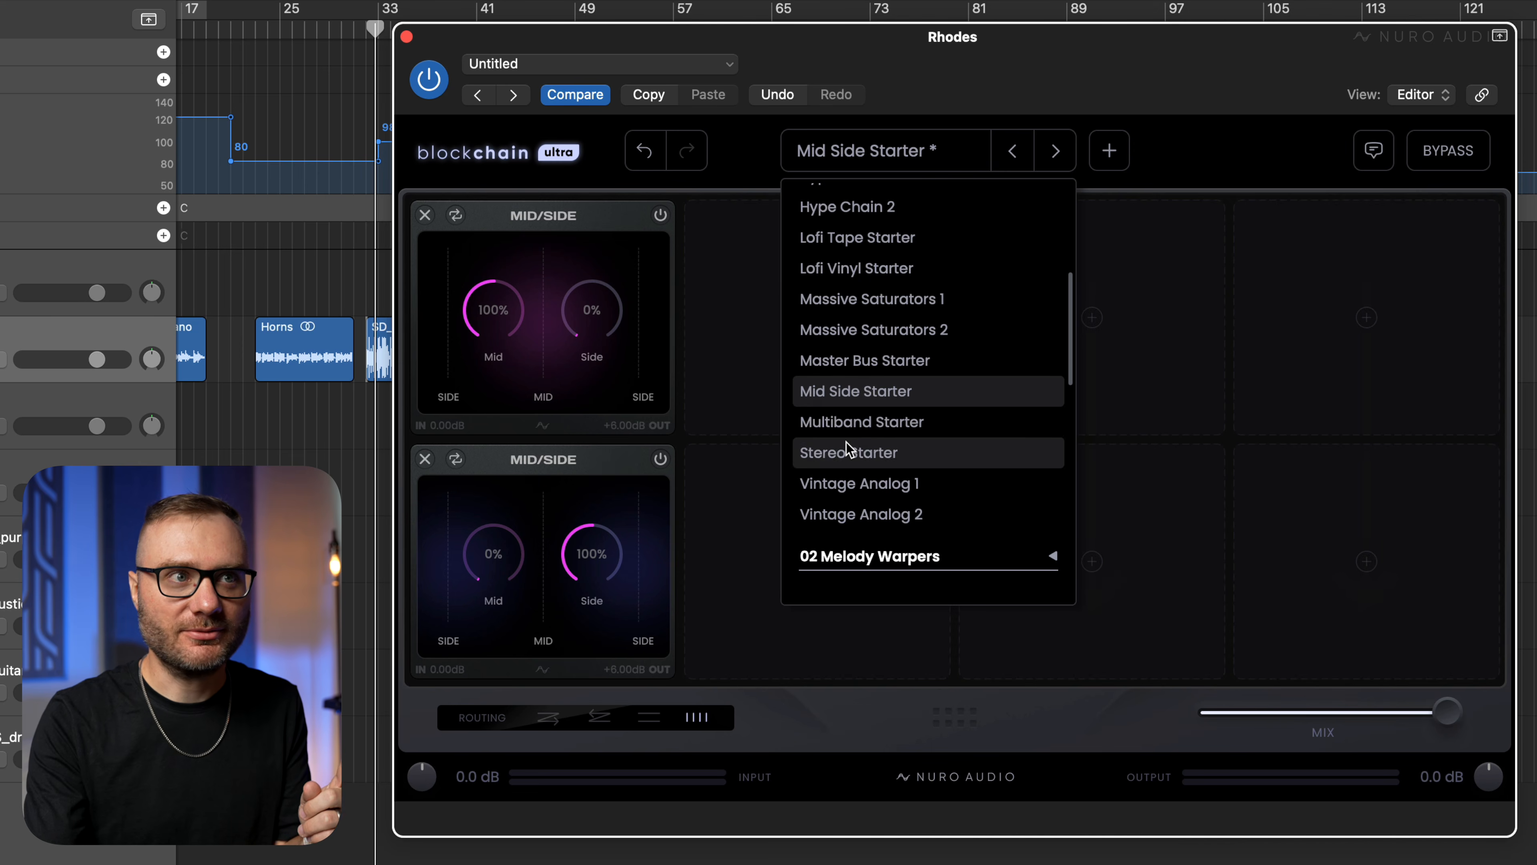
pyautogui.click(918, 424)
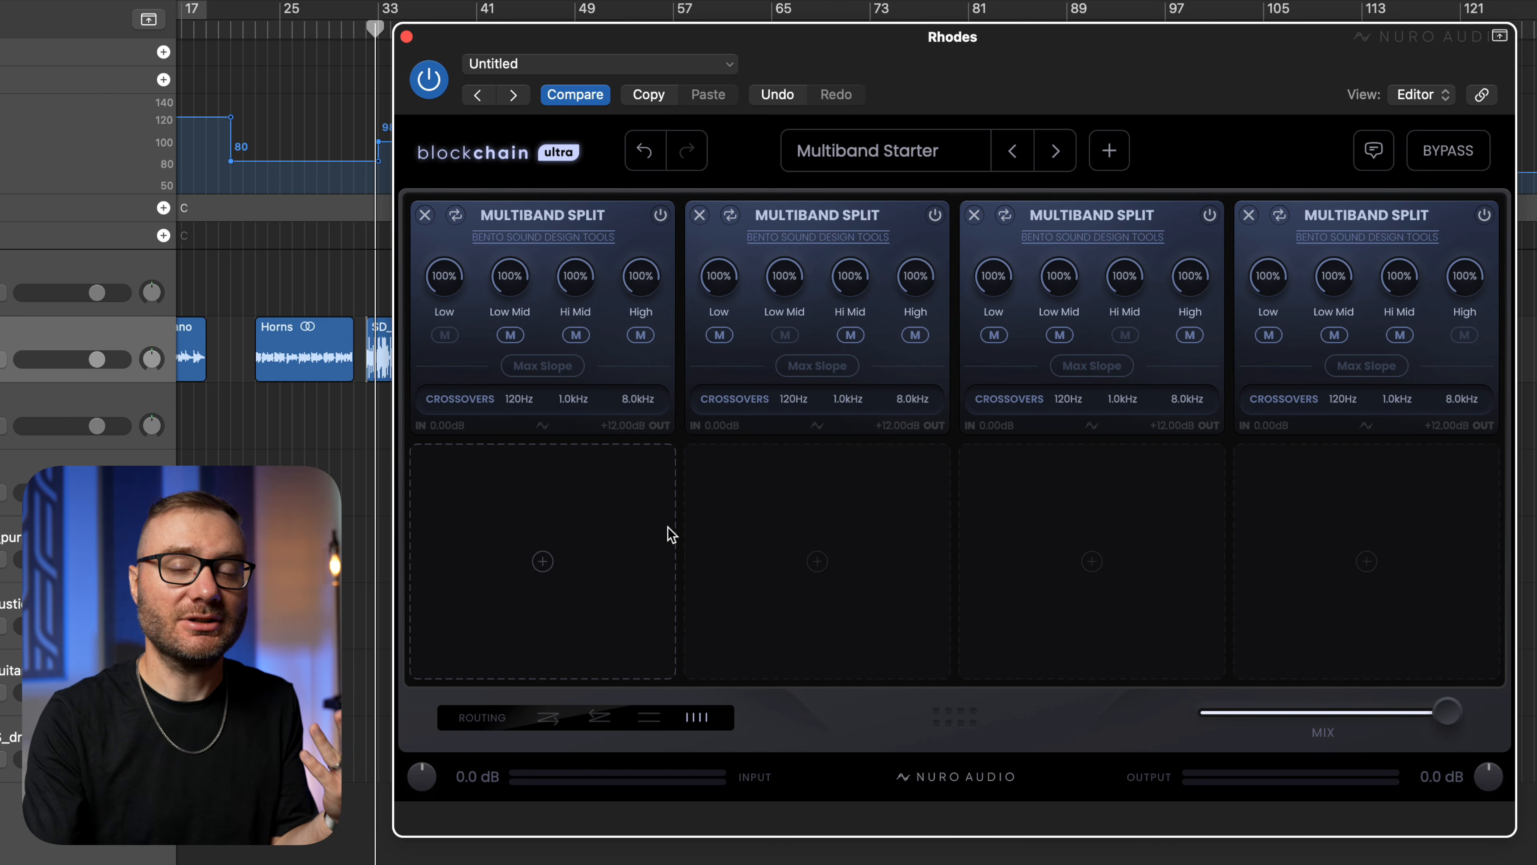
# Search the modules for "wave" and add Waveshaper to the slot below the first Multiband Split.
pyautogui.click(622, 529)
pyautogui.write('wave')
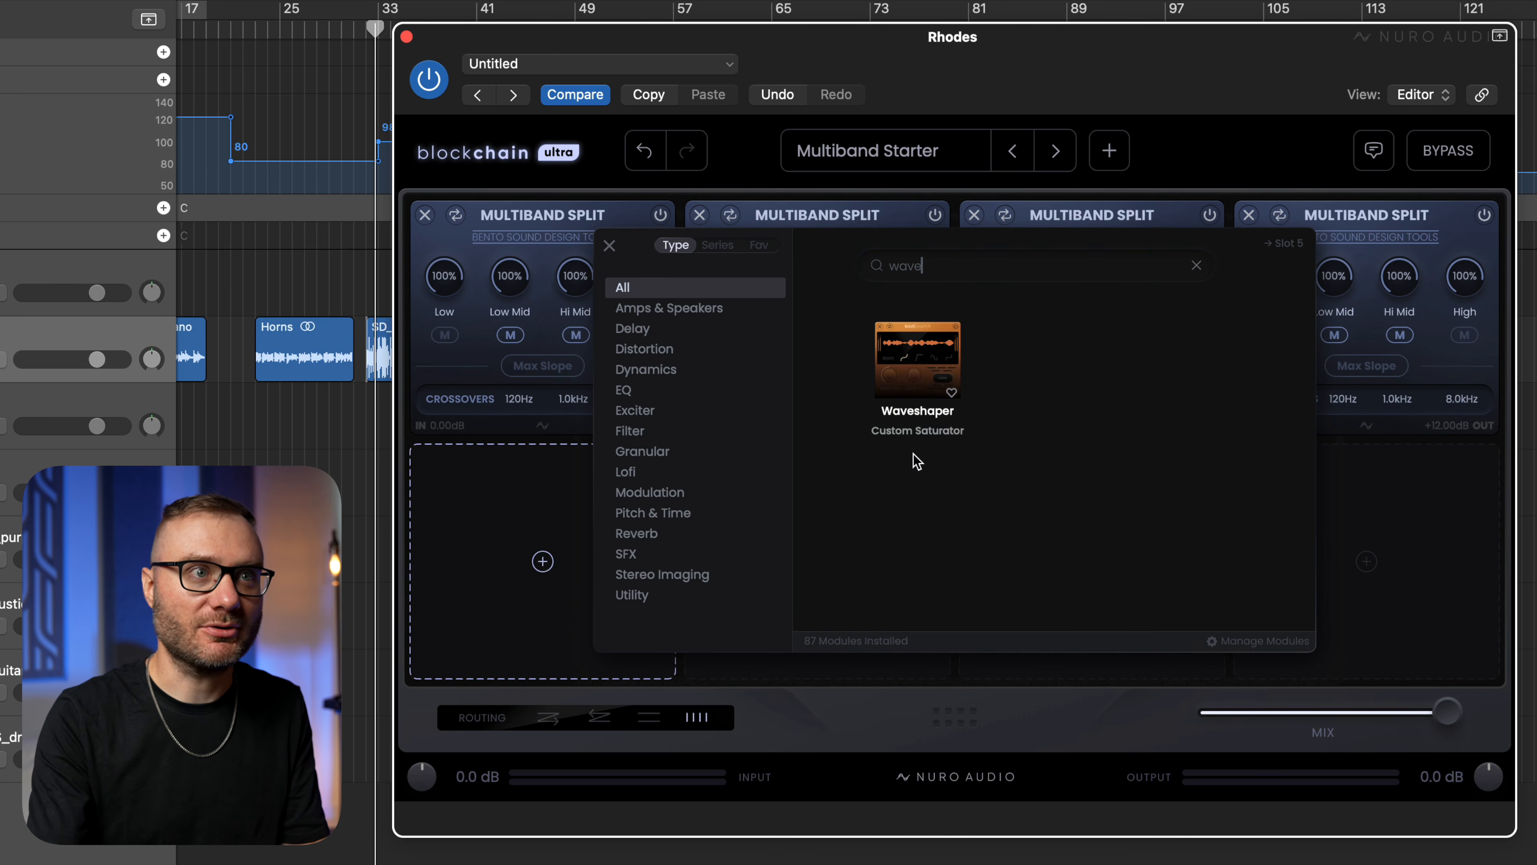
pyautogui.click(945, 351)
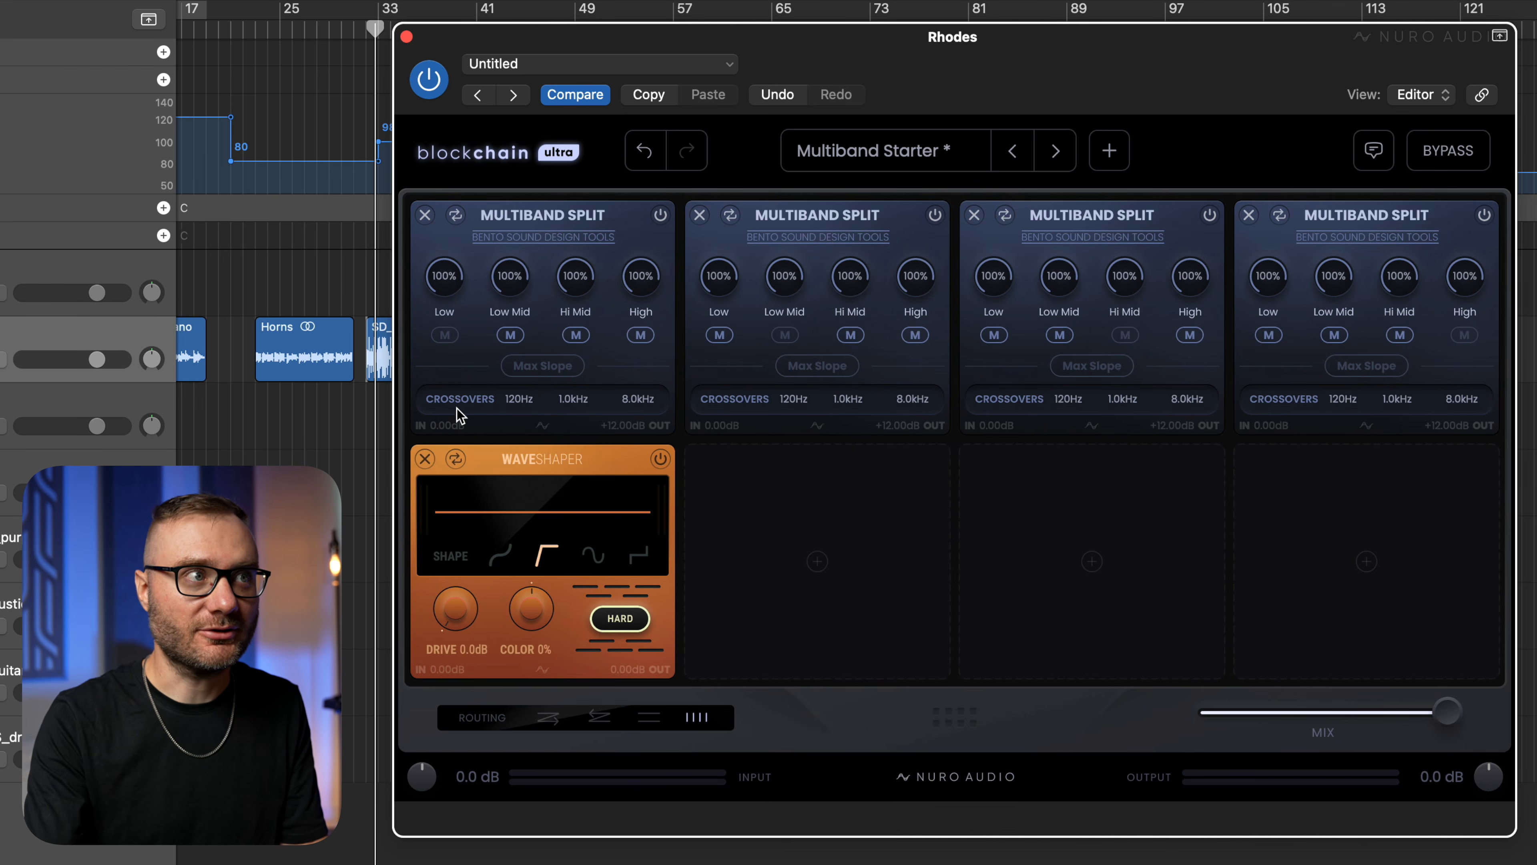
# Set the Waveshaper's drive to 41.1 dB and color to -50% during playback, and compare the sound with the rack bypassed.
pyautogui.press('space')
pyautogui.moveTo(459, 617); pyautogui.dragTo(629, 449)
pyautogui.moveTo(531, 591); pyautogui.dragTo(500, 720)
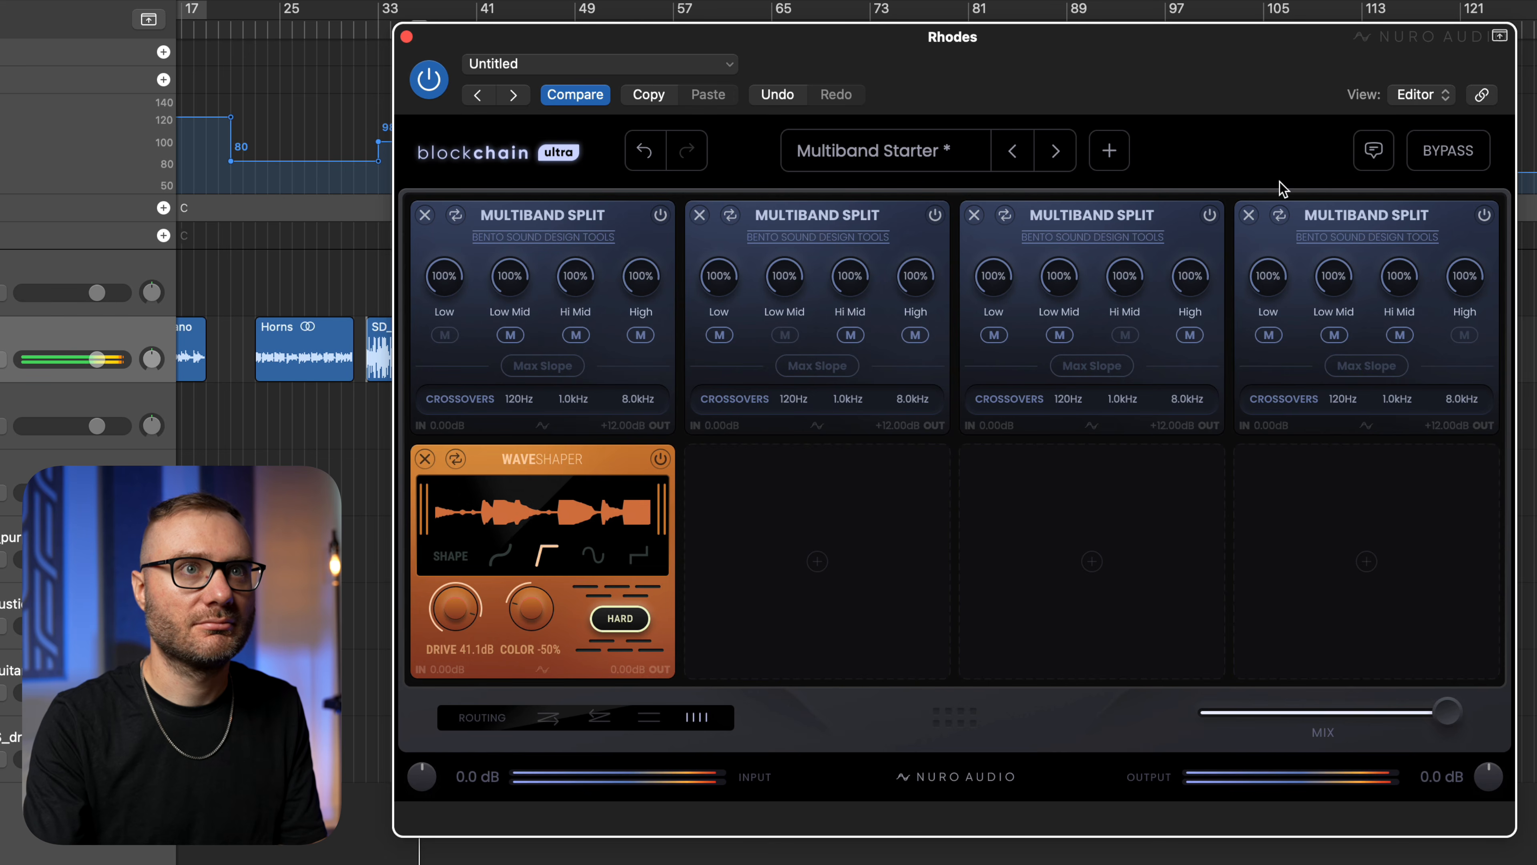
pyautogui.click(1446, 155)
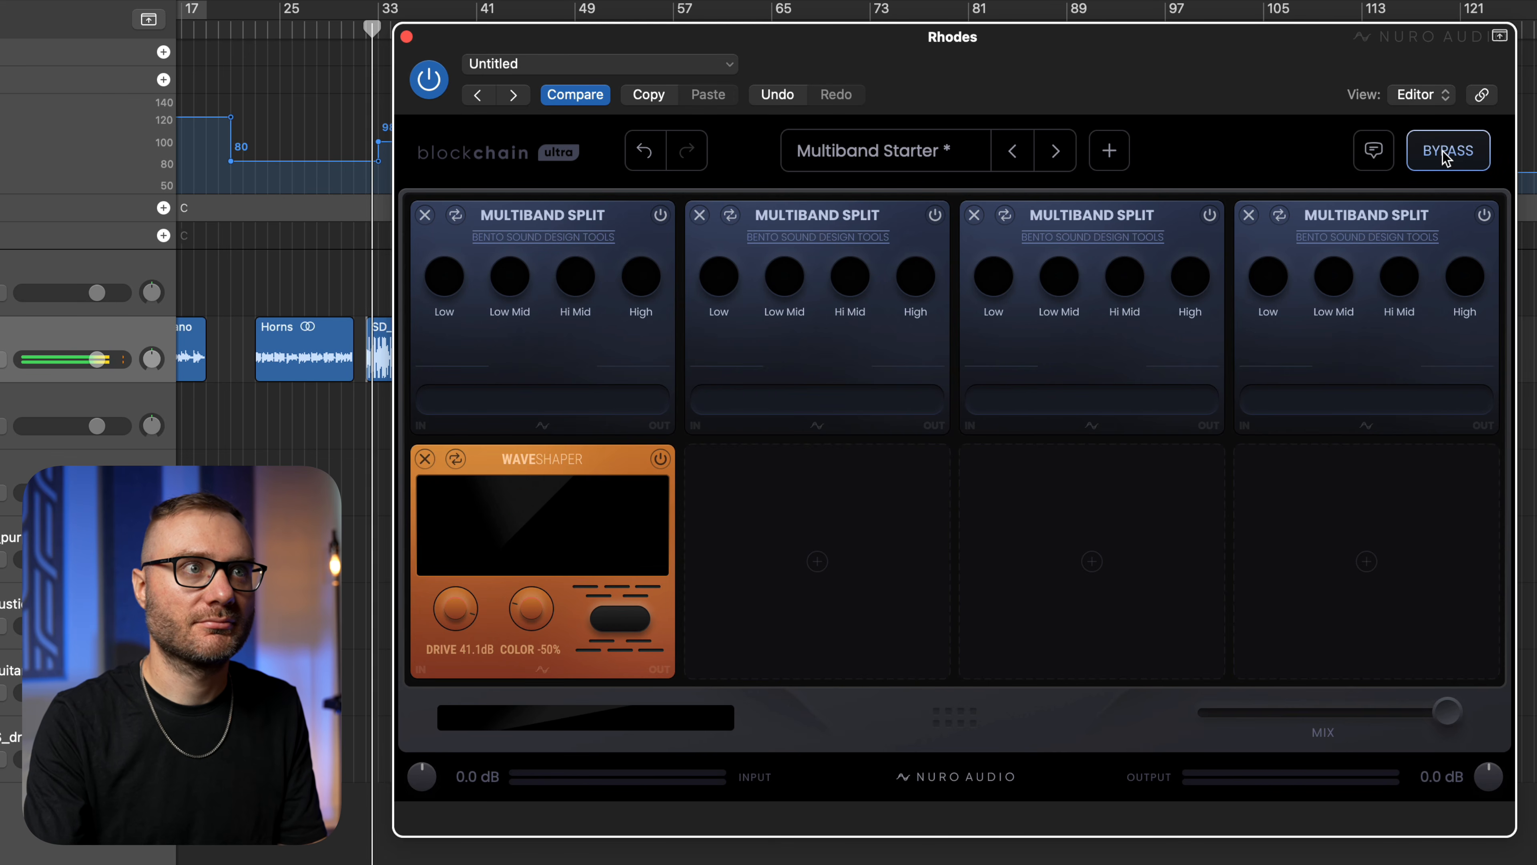
pyautogui.click(1445, 156)
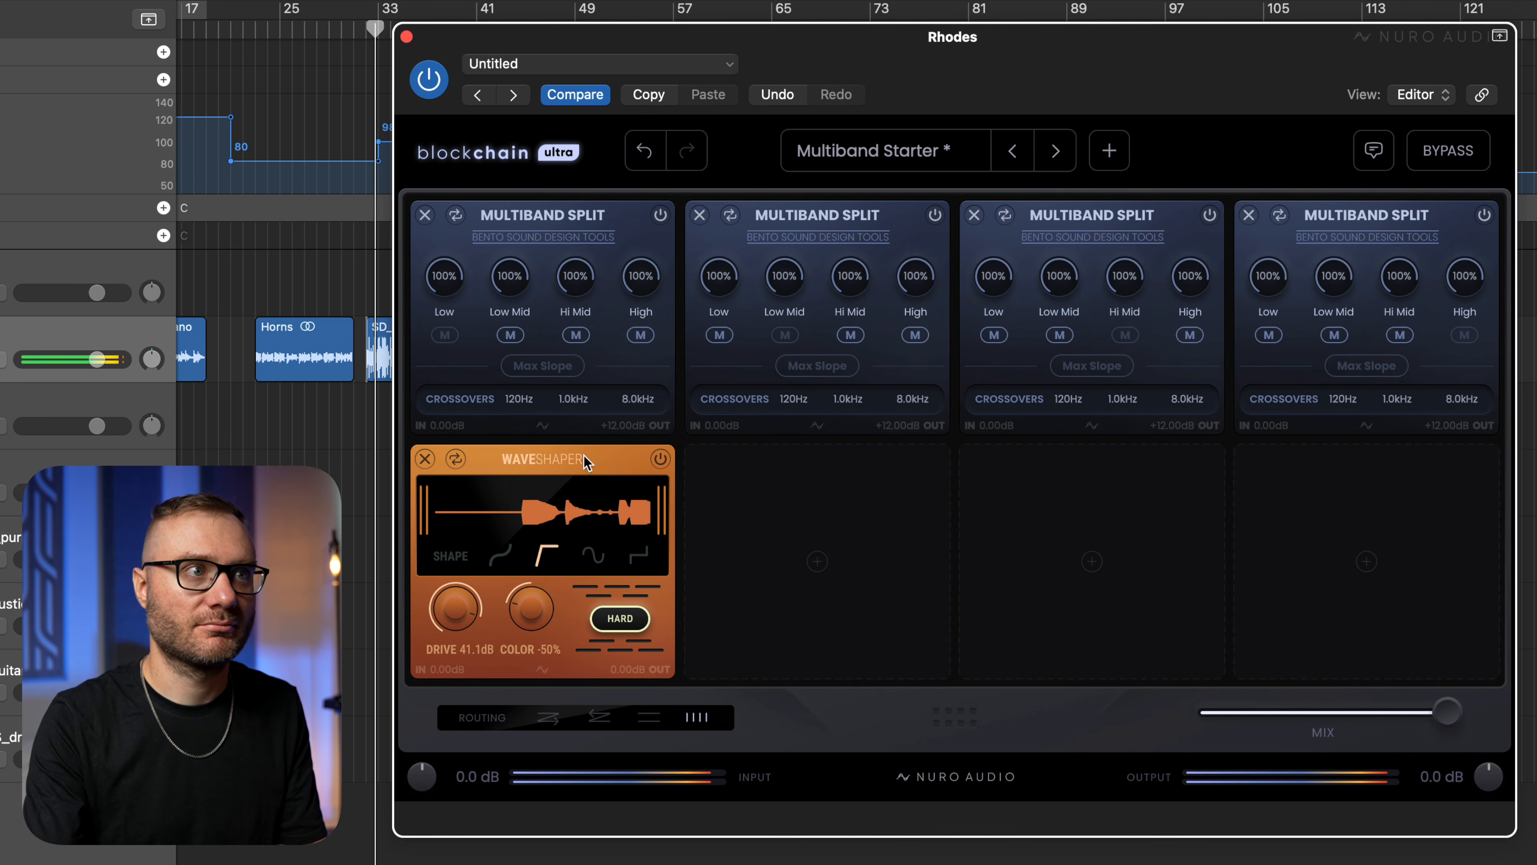
# Add the Room Reverb module from the Reverb category to the slot below the third Multiband Split.
pyautogui.click(1130, 570)
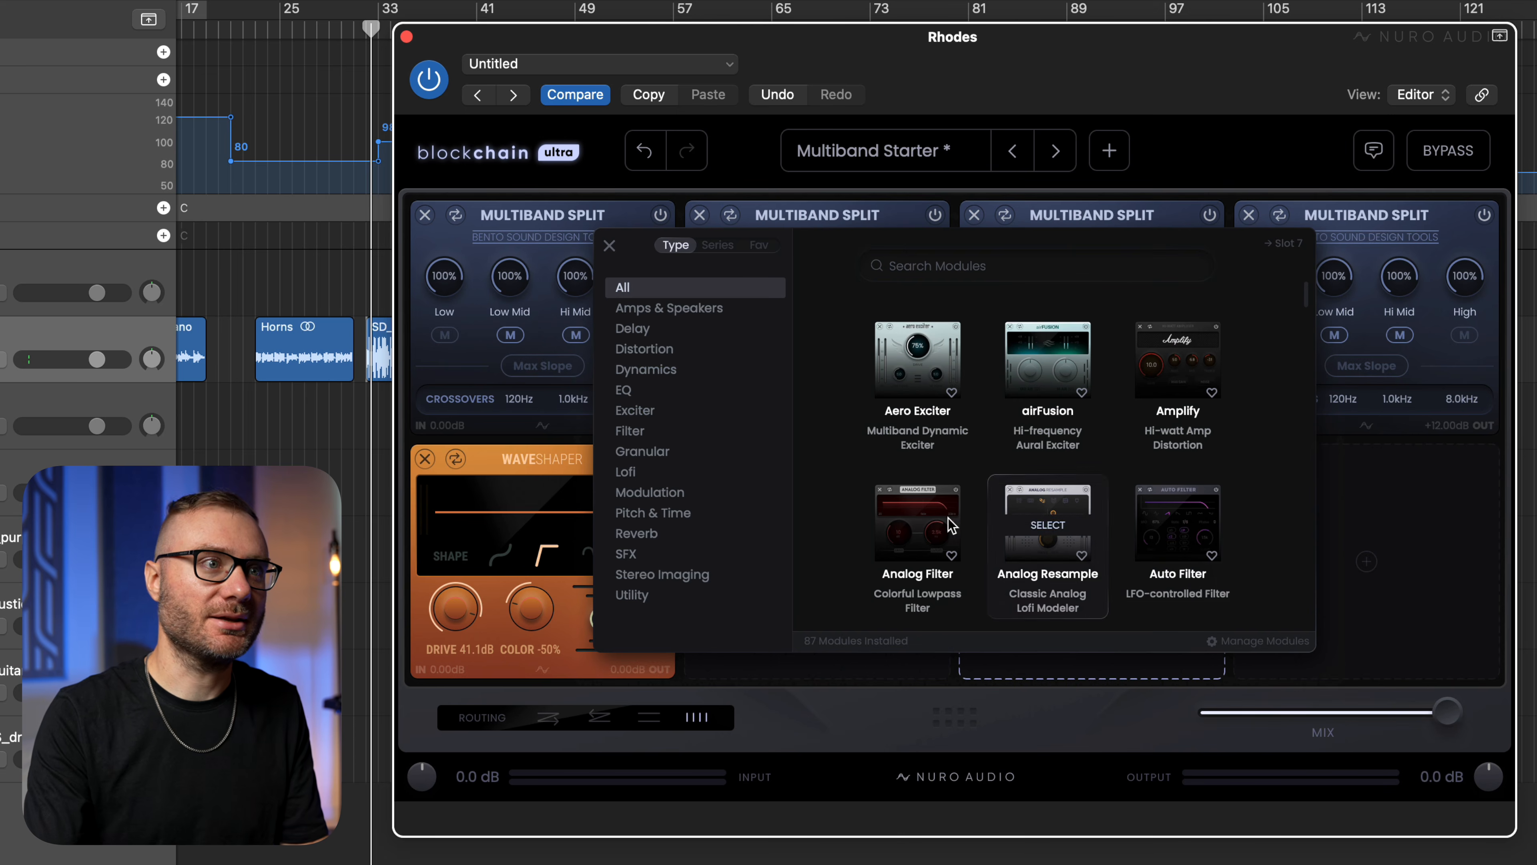
pyautogui.click(723, 538)
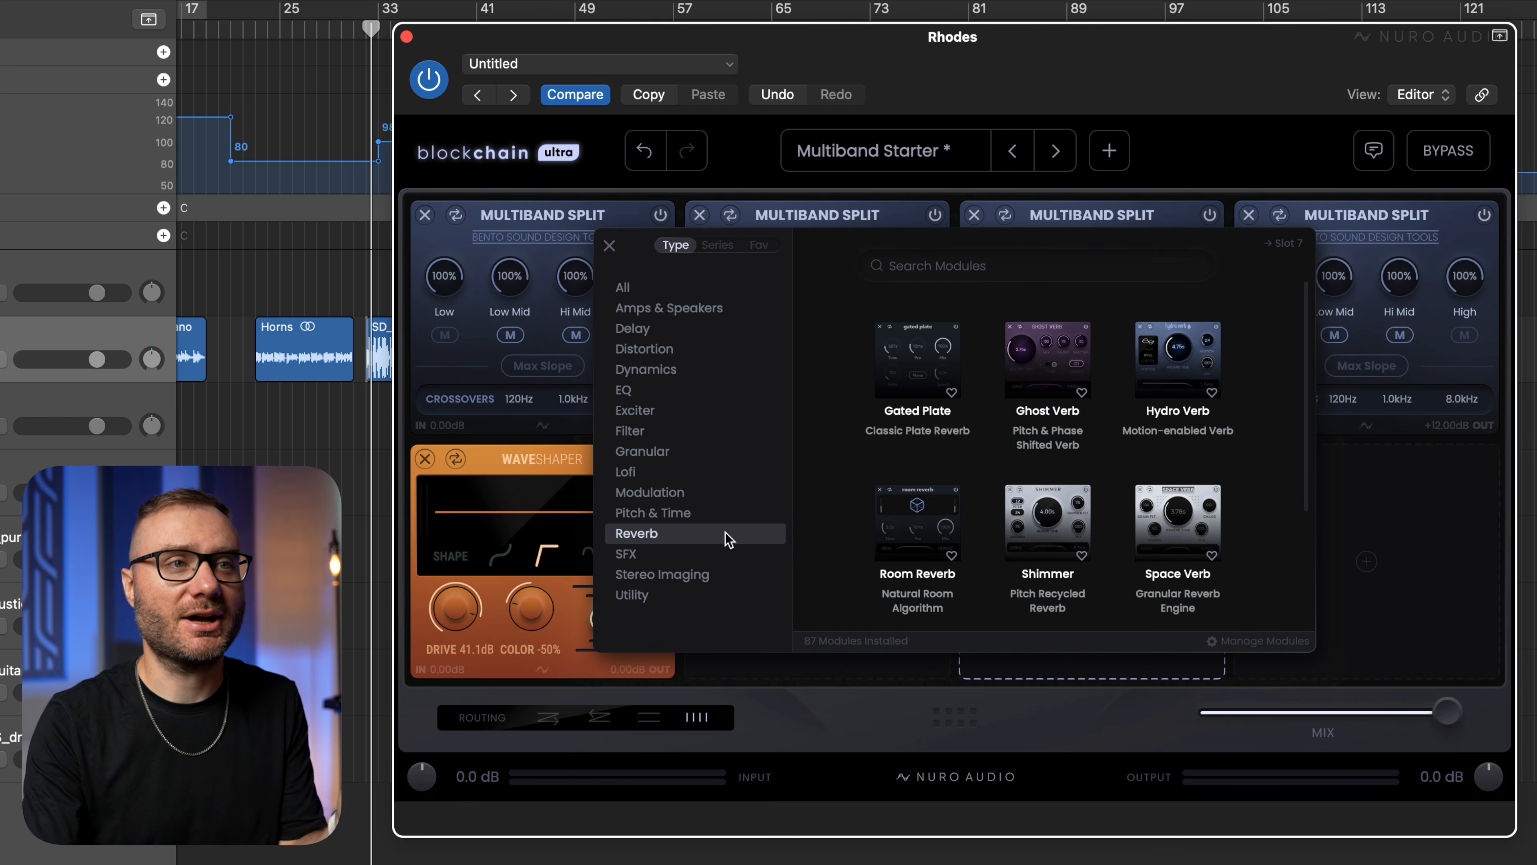
pyautogui.click(926, 522)
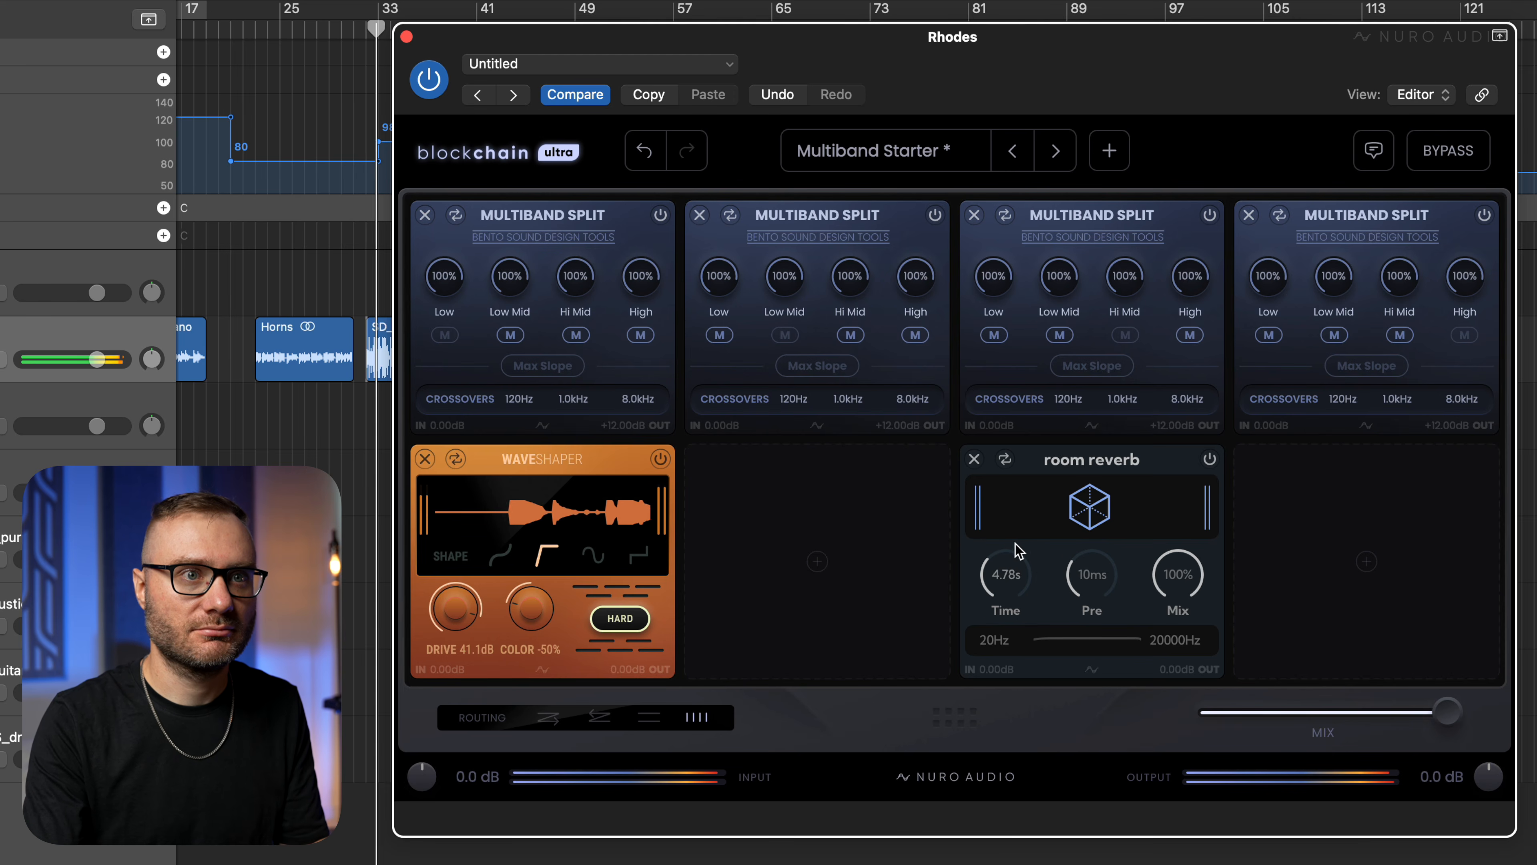
# Set the Room Reverb's time to 4.51 s and mix to 40% during playback, and stop the playback.
pyautogui.moveTo(1182, 580); pyautogui.dragTo(1106, 680)
pyautogui.moveTo(1069, 740); pyautogui.dragTo(1069, 739)
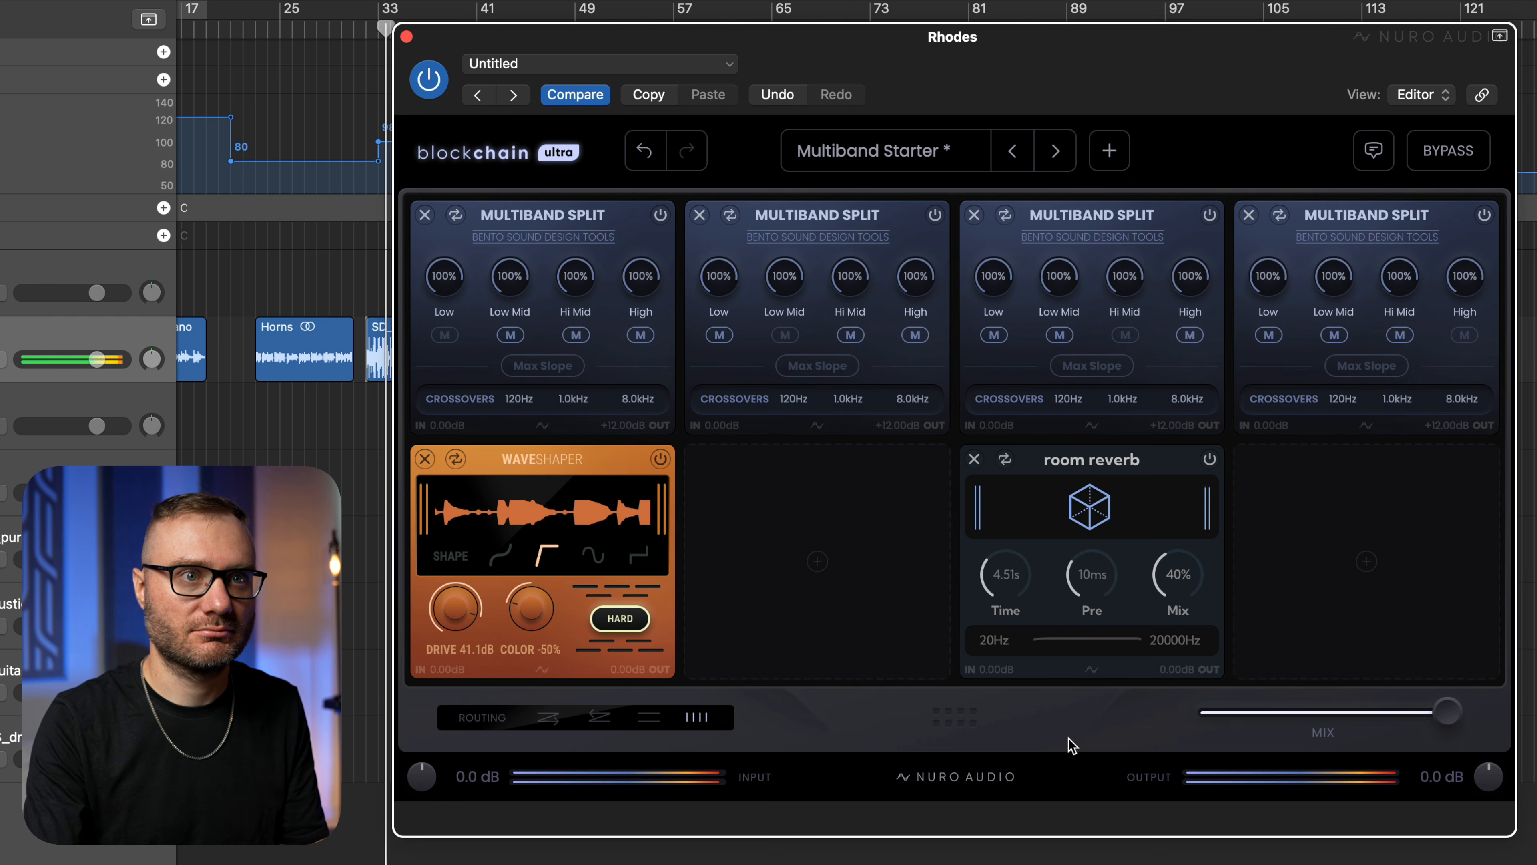
pyautogui.press('space')
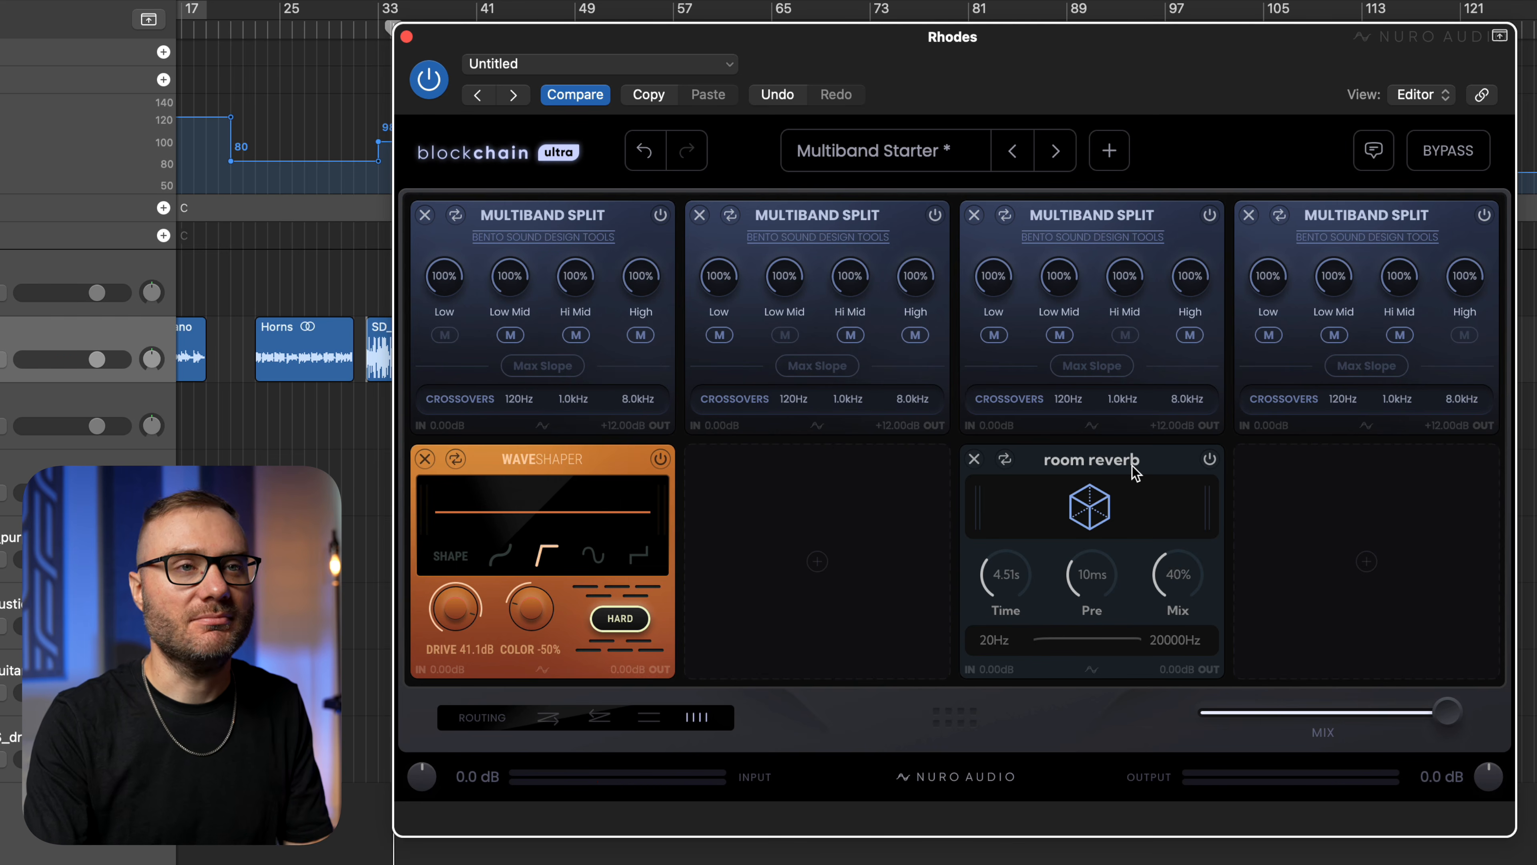
# Search the modules for "mid" and add Mid/Side to the slot below the fourth Multiband Split.
pyautogui.click(1325, 527)
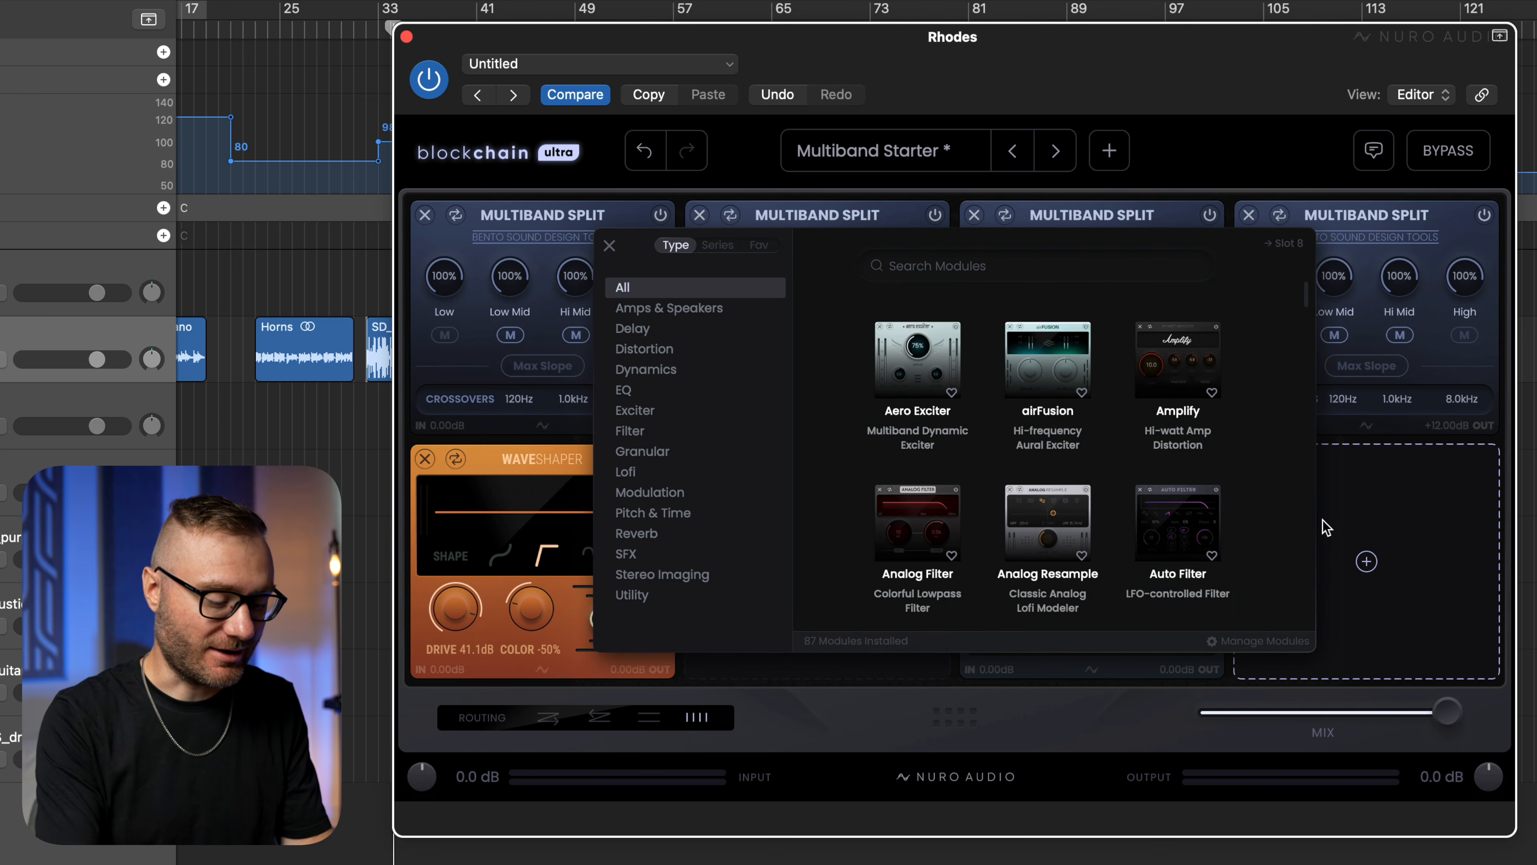
pyautogui.write('mid')
pyautogui.click(1053, 360)
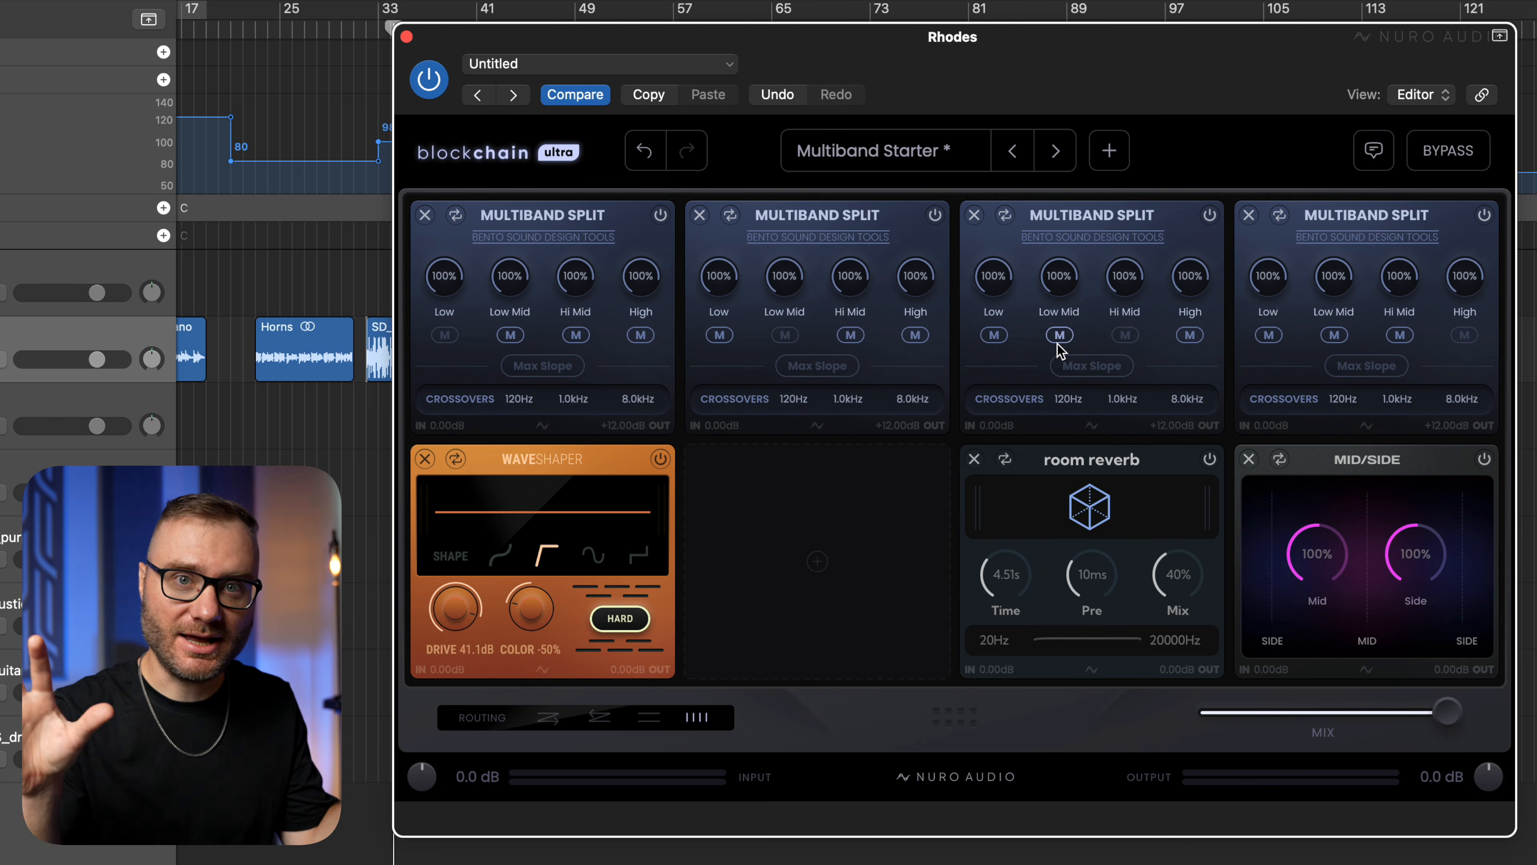
# Set the Mid/Side module's side to 282% and mid to 50% during playback, and compare the sound with the rack bypassed.
pyautogui.press('space')
pyautogui.moveTo(1415, 552); pyautogui.dragTo(1464, 467)
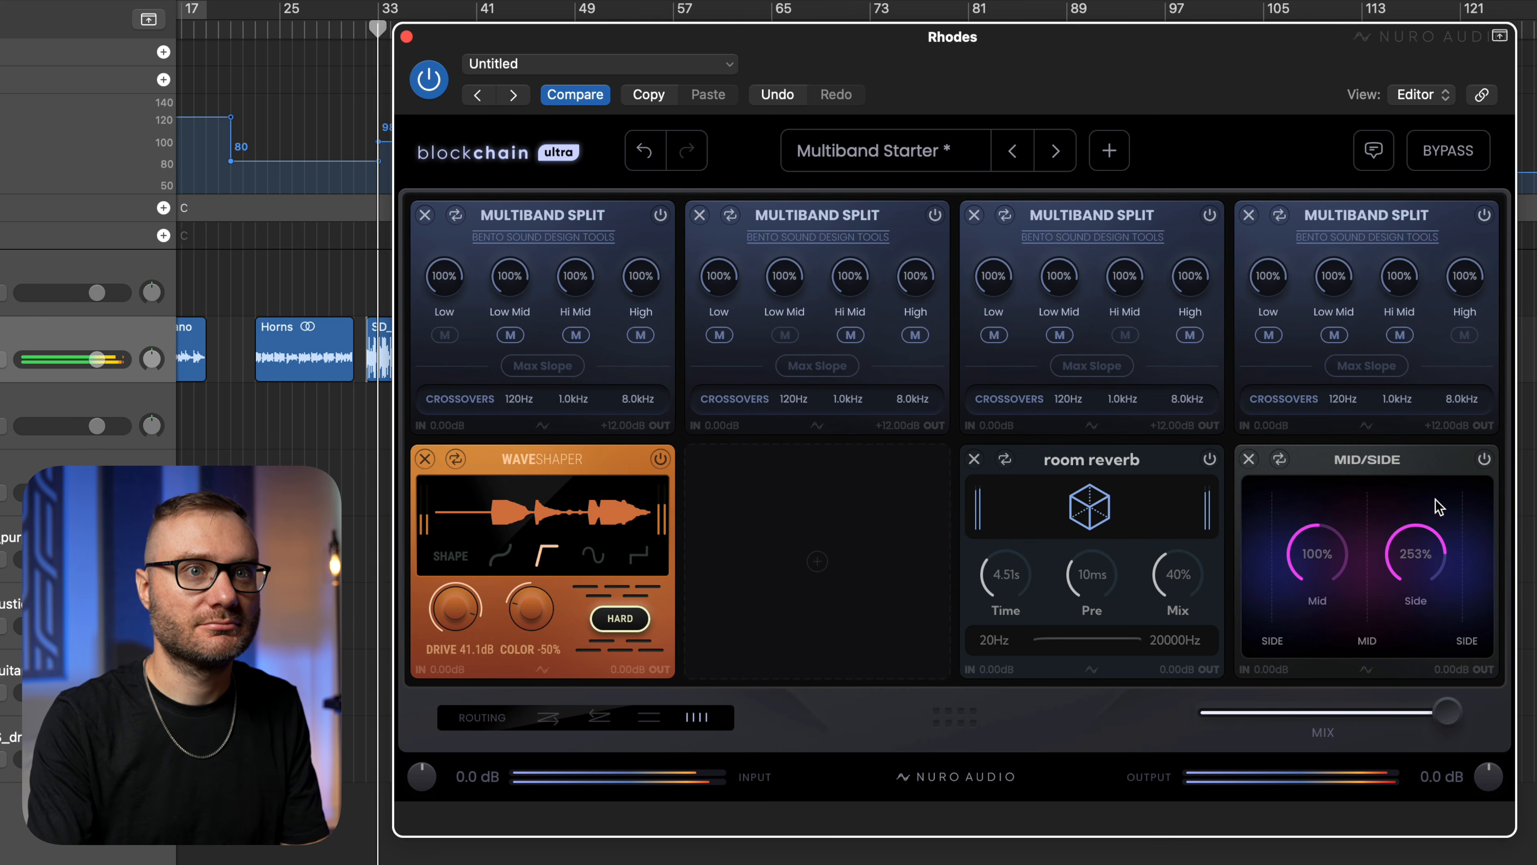
pyautogui.moveTo(1320, 554); pyautogui.dragTo(1316, 586)
pyautogui.moveTo(1408, 567); pyautogui.dragTo(1415, 554)
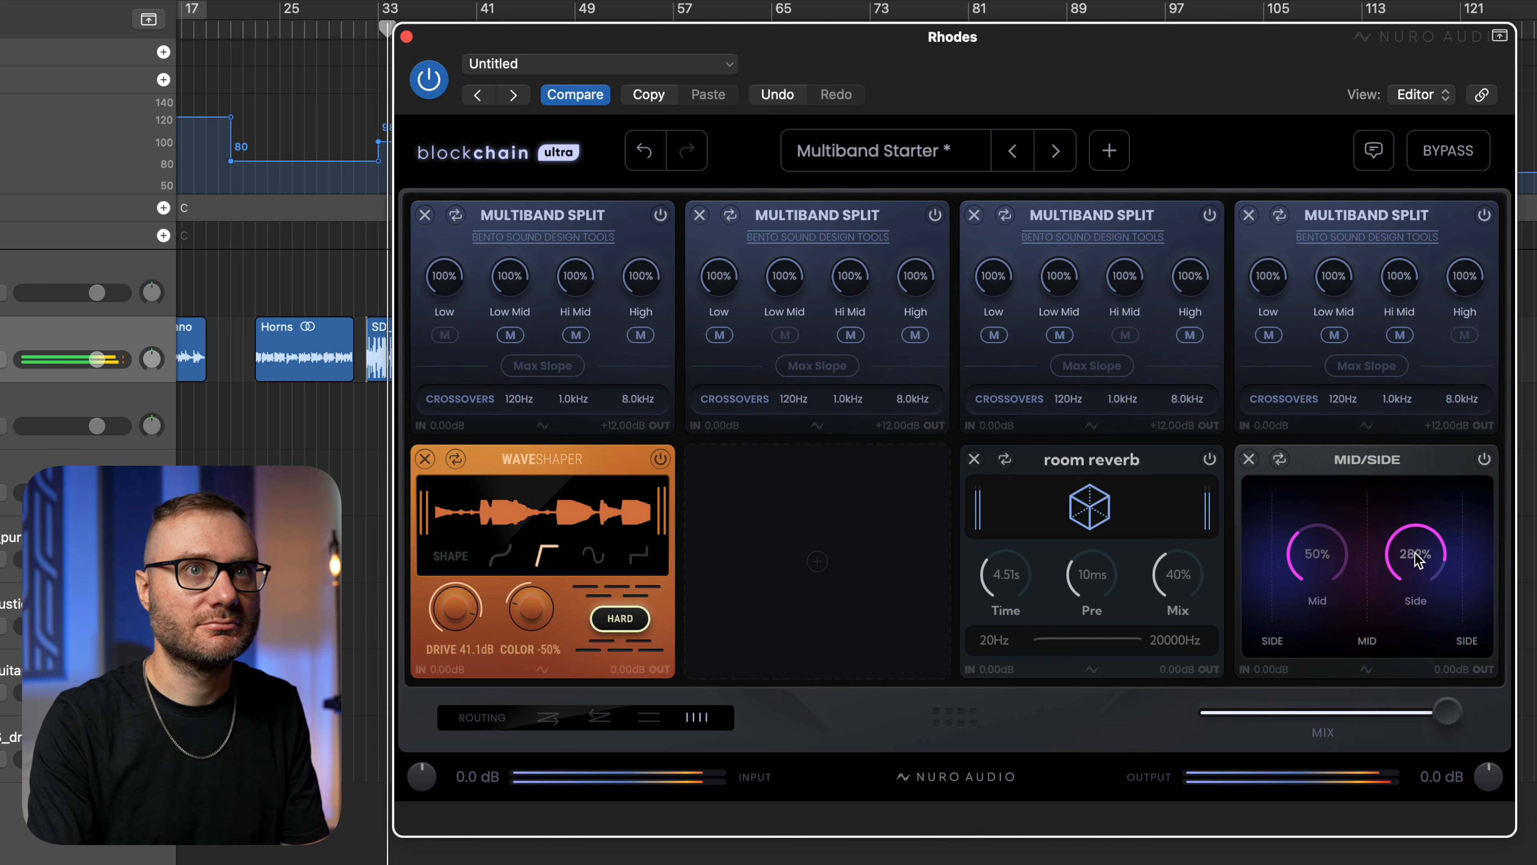
pyautogui.click(1465, 168)
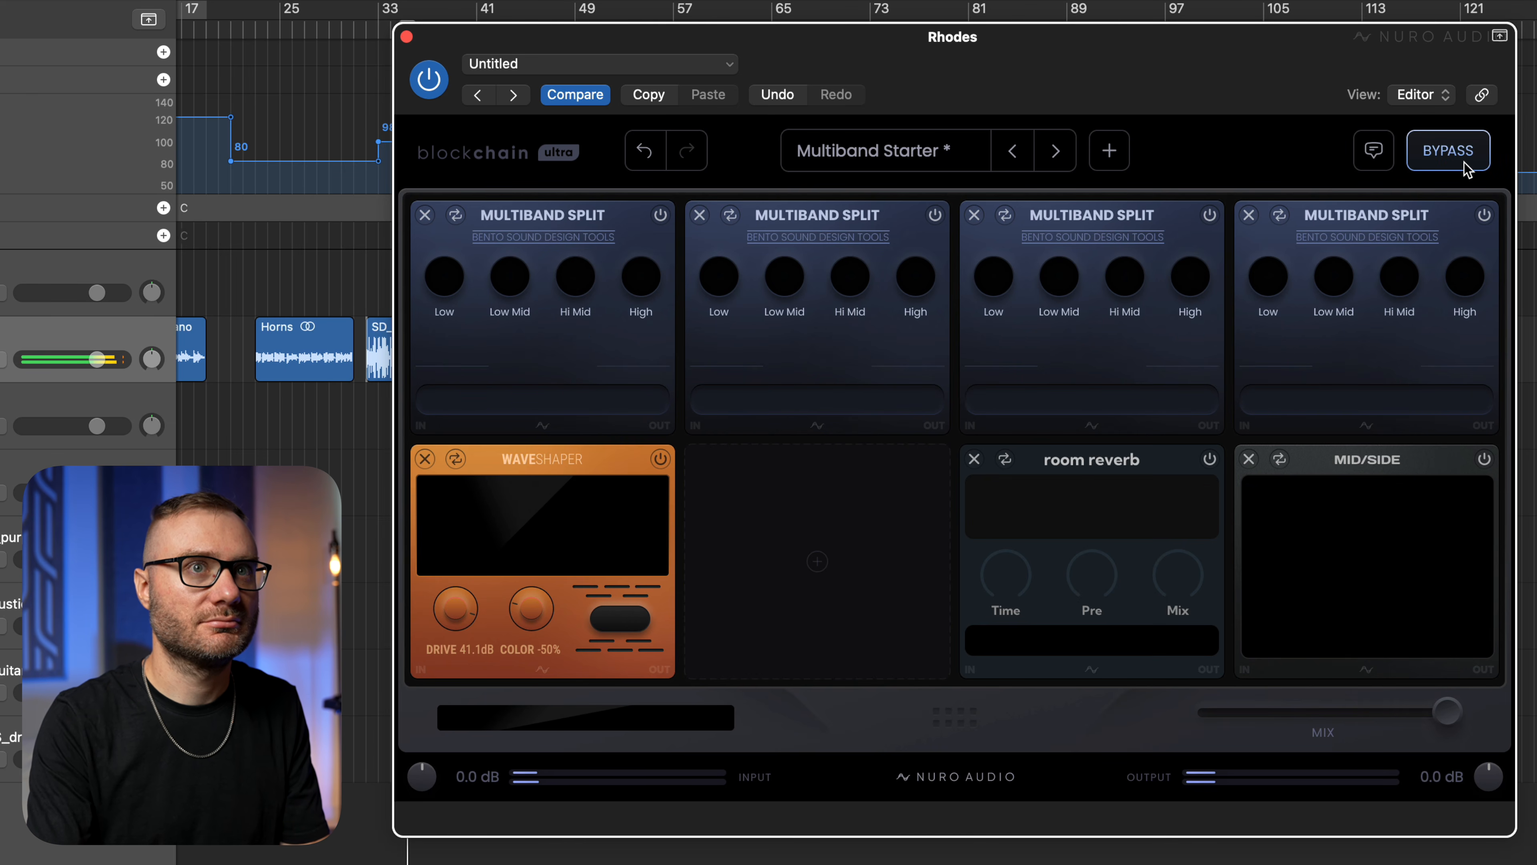
pyautogui.click(1466, 168)
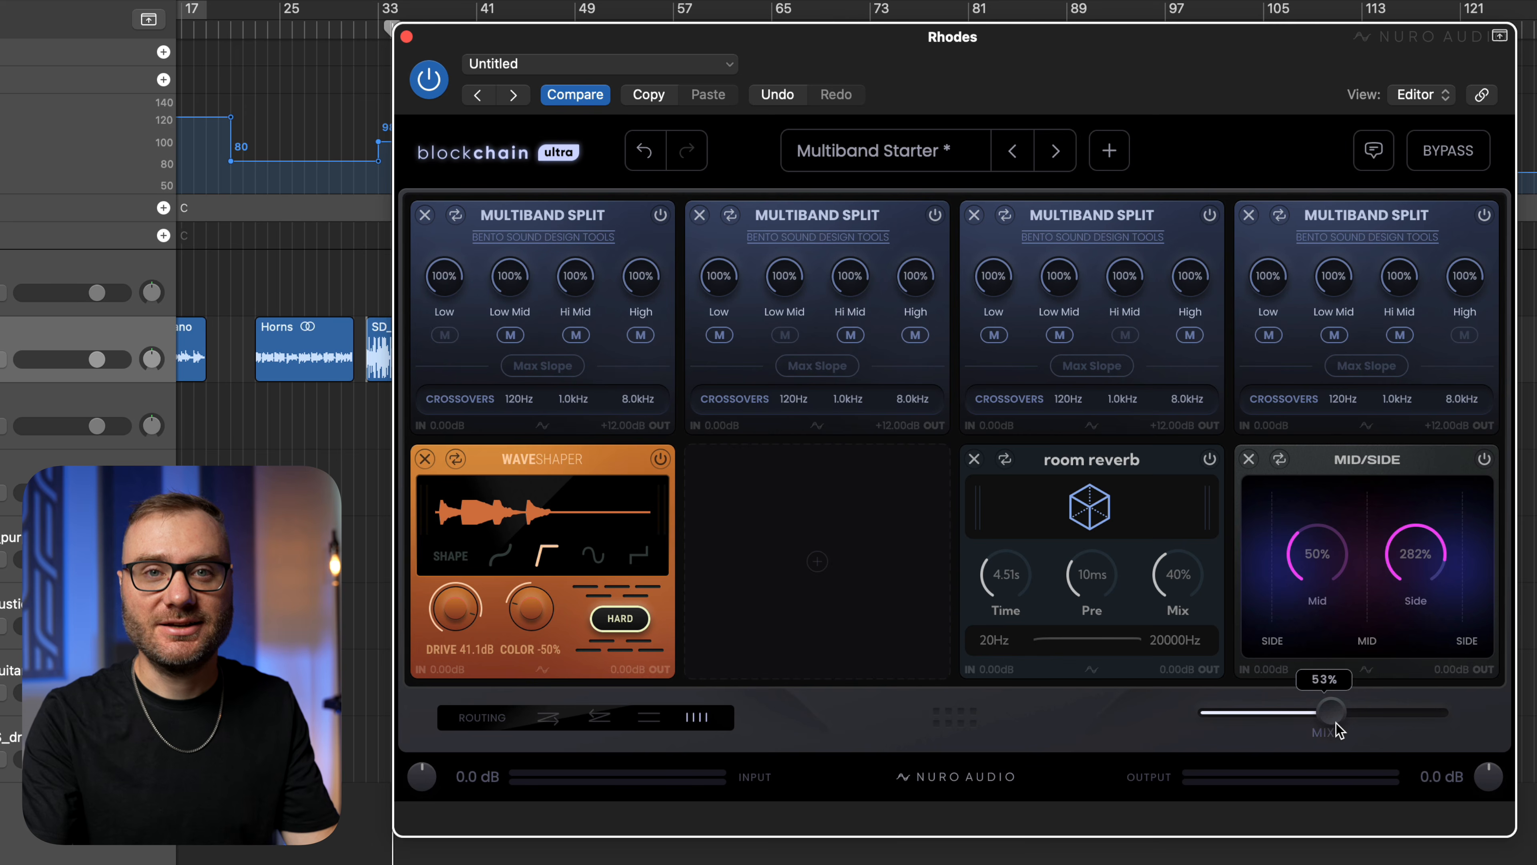
# Lower the rack's overall mix to less than half and play back the loop to hear the blend.
pyautogui.moveTo(1427, 726); pyautogui.dragTo(1307, 724)
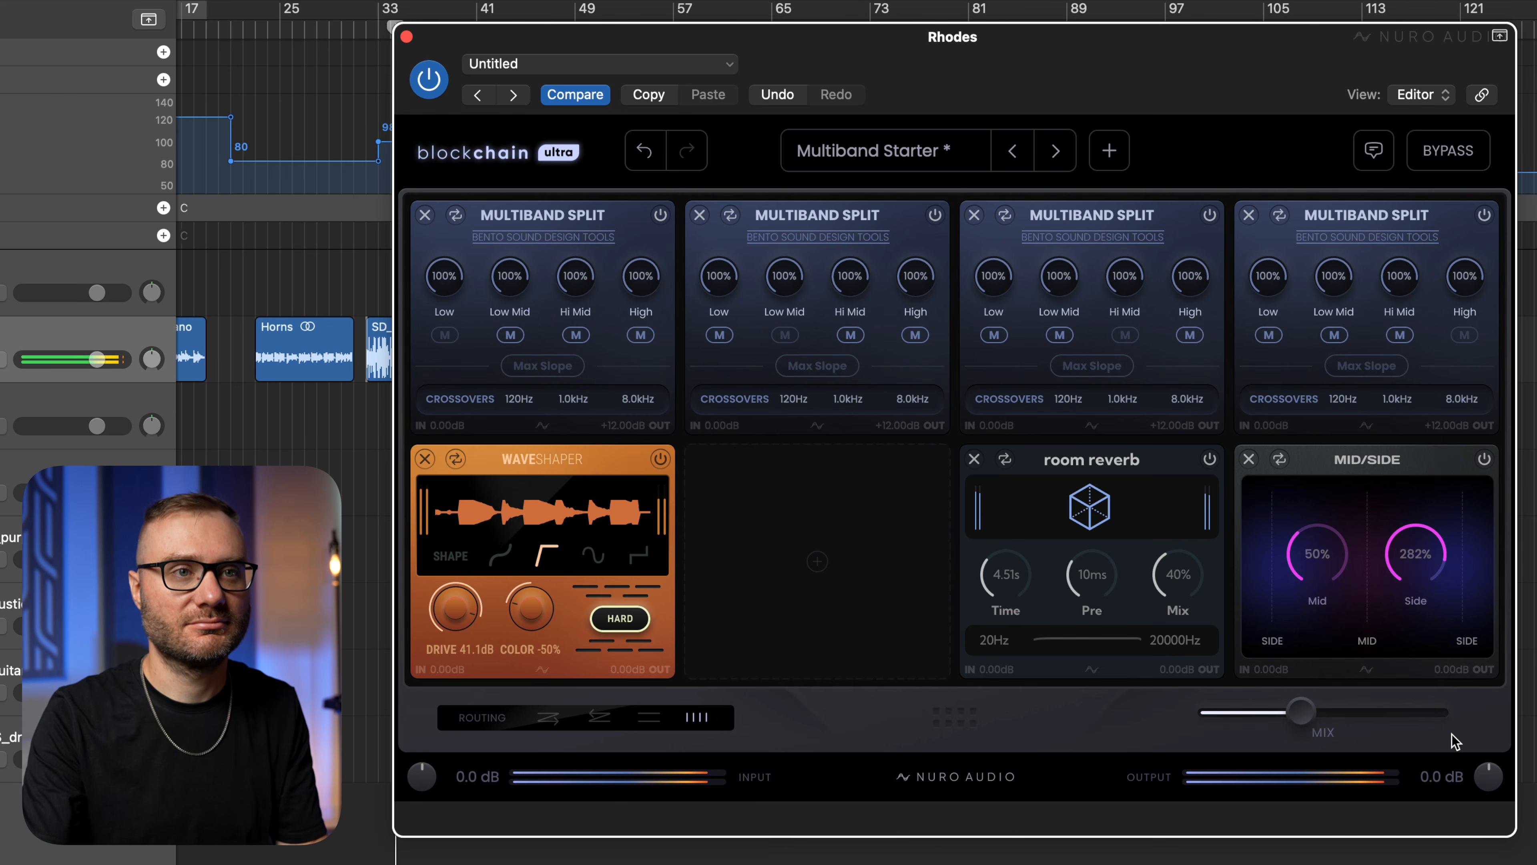
pyautogui.press('space')
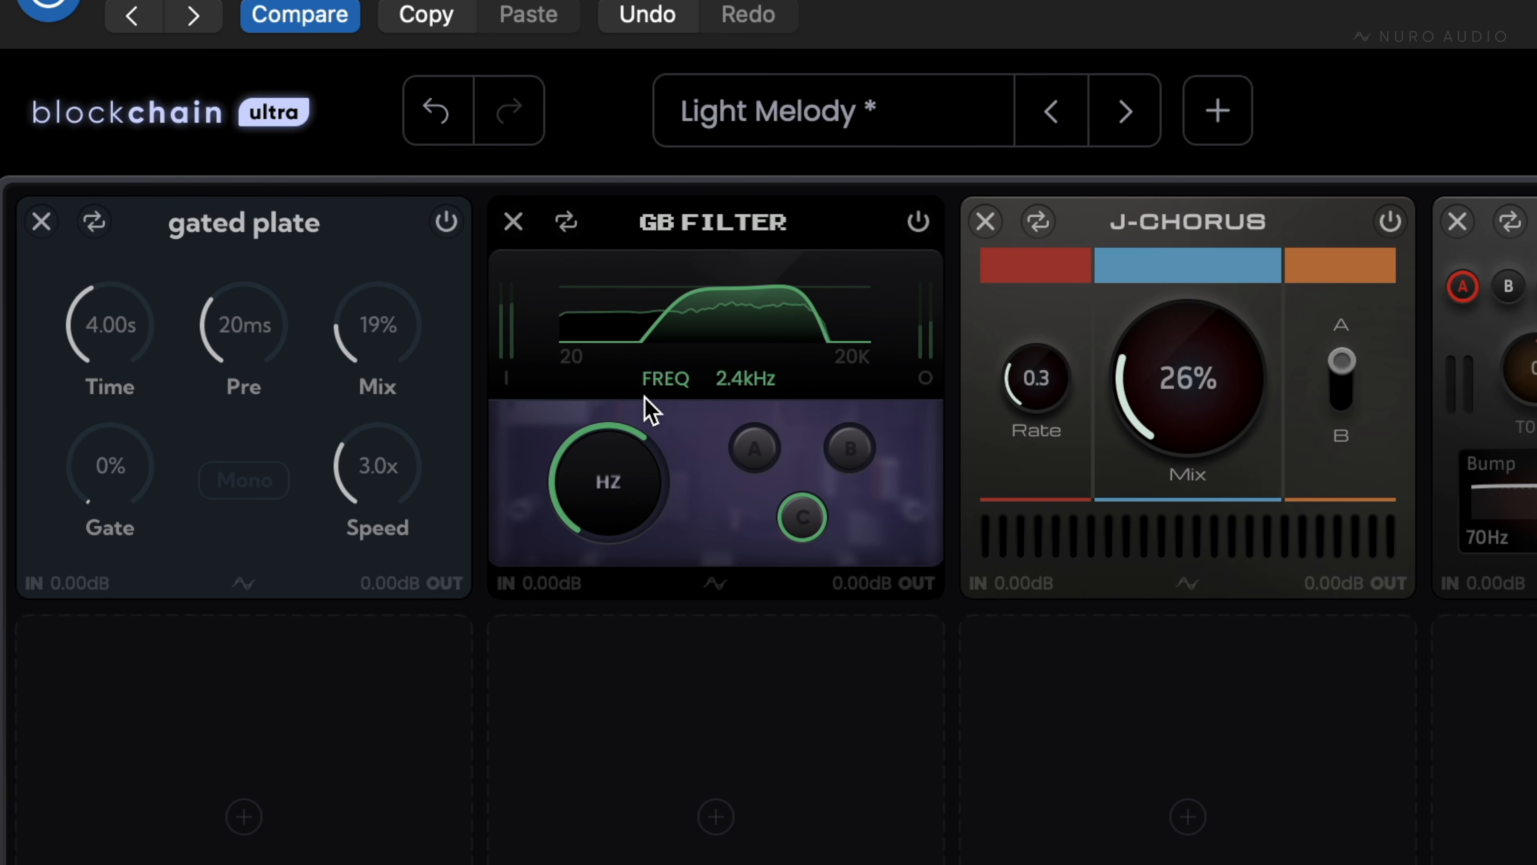
pyautogui.moveTo(653, 424); pyautogui.dragTo(638, 533)
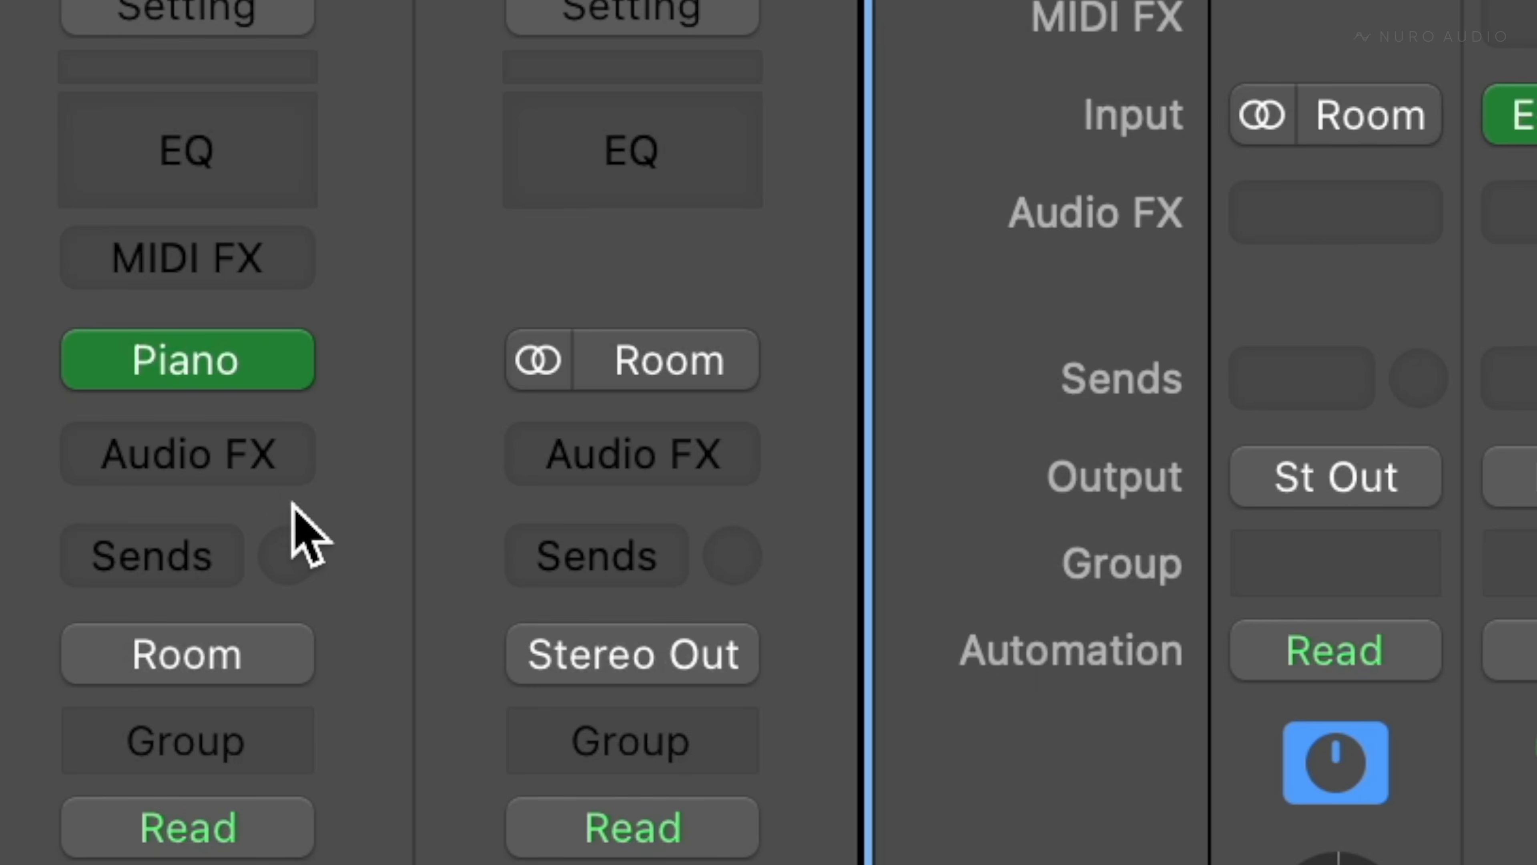
# Open the channel's effect plug-in list and look through Blockchain Ultra's factory presets, including the starter and Melody Warpers categories.
pyautogui.click(271, 457)
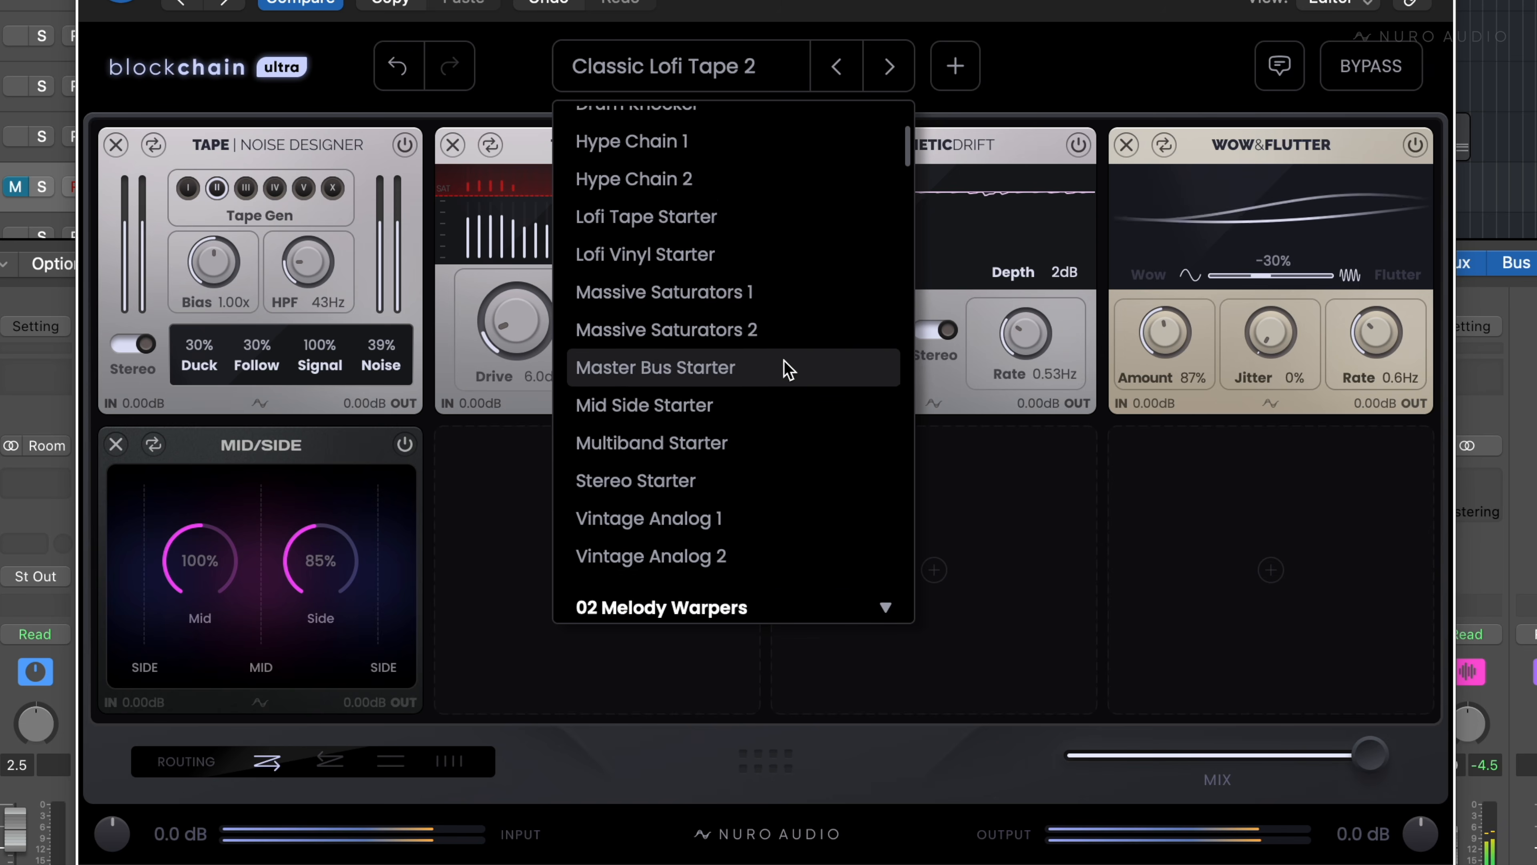
pyautogui.scroll(-5, 783, 367)
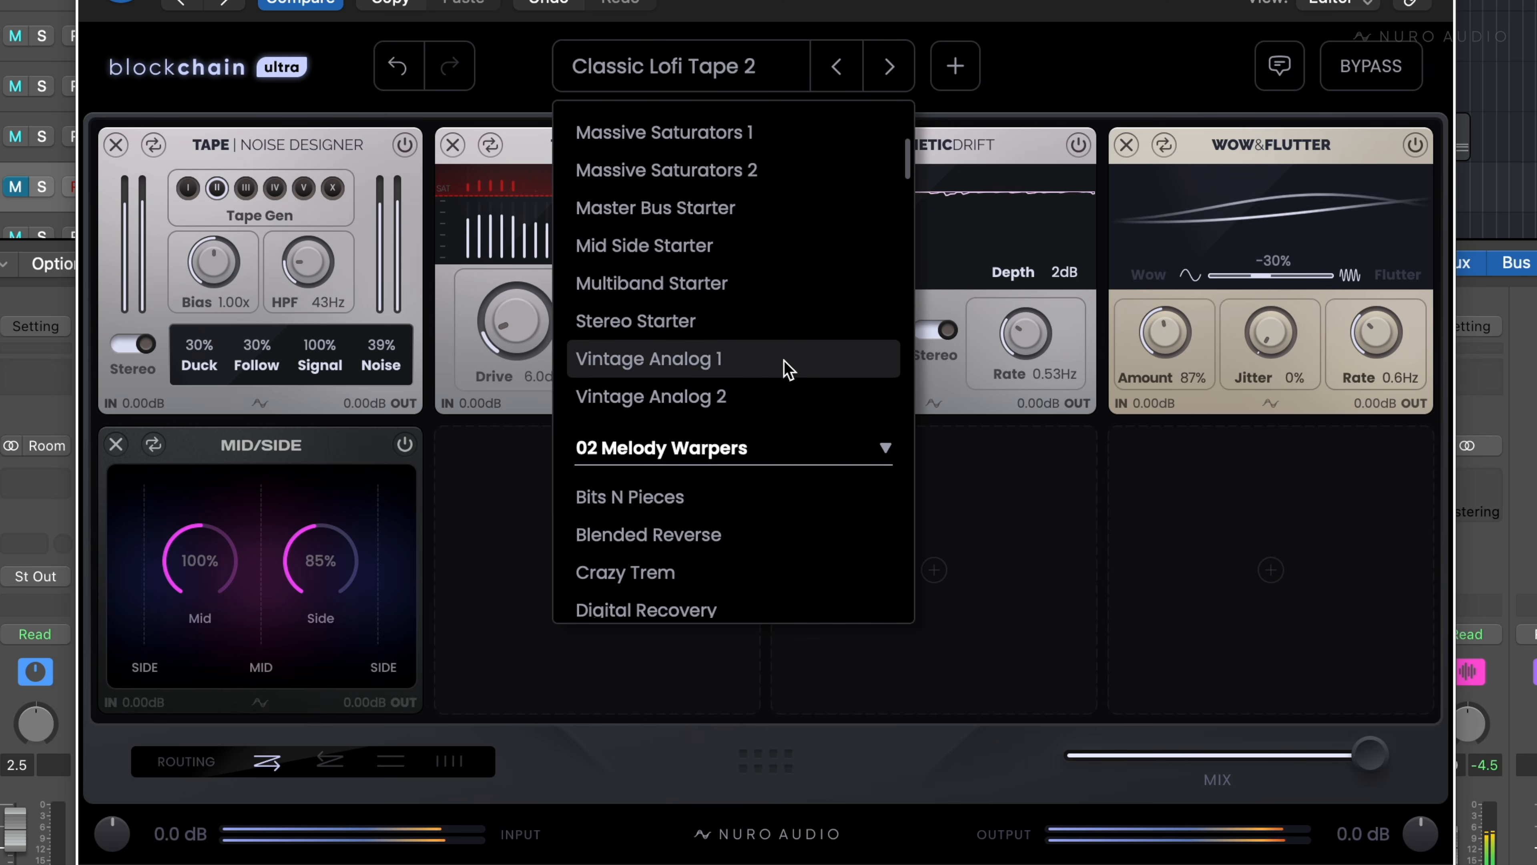
pyautogui.scroll(-5, 787, 368)
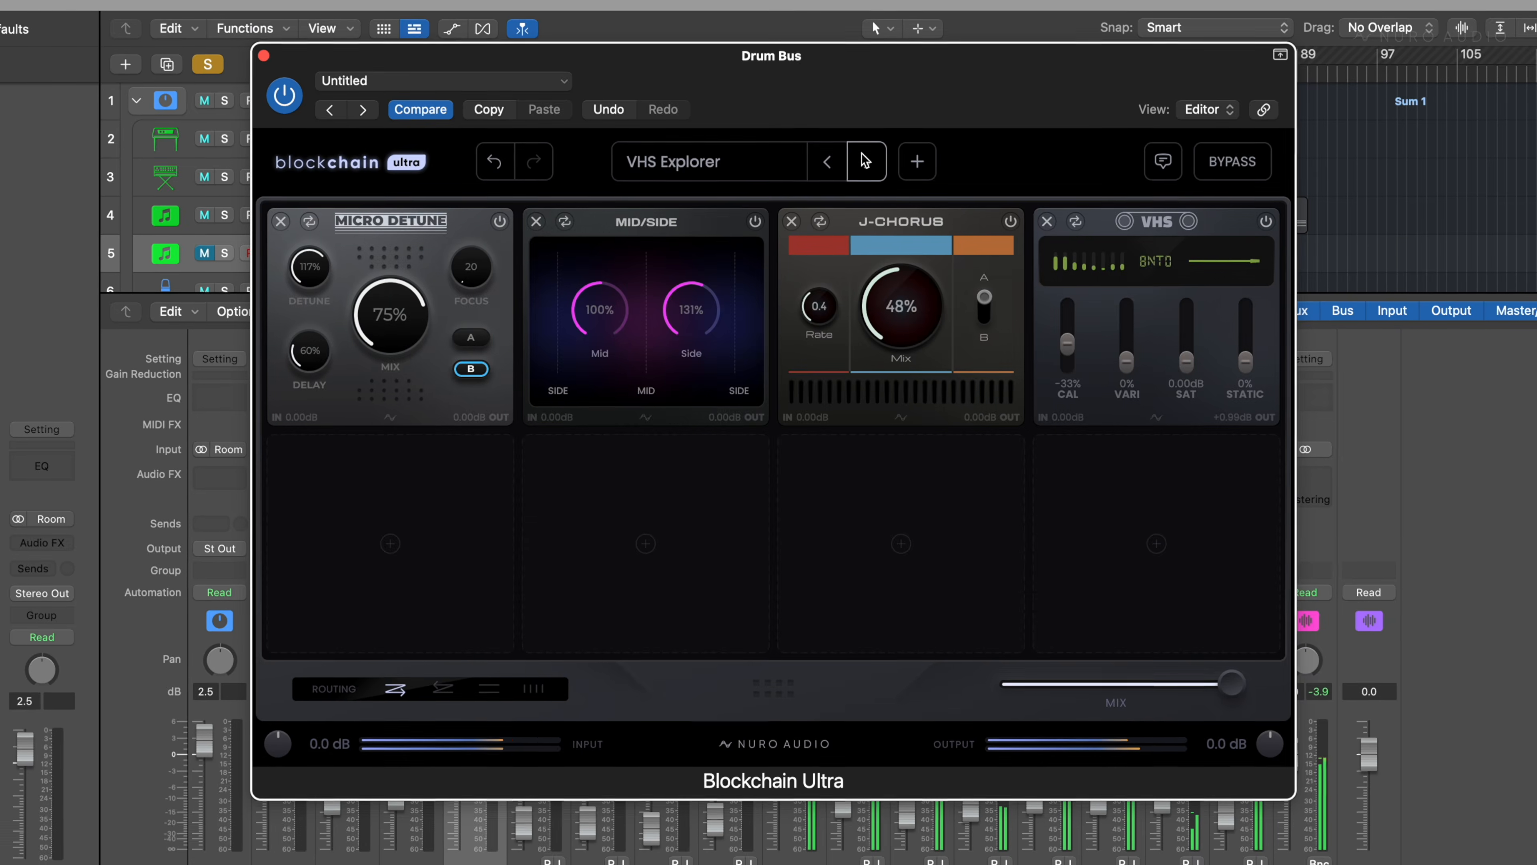
# Step forward through the factory presets on the Drum Bus from VHS Explorer, passing Chaos Delay and Lofi Spreader.
pyautogui.click(864, 159)
pyautogui.click(865, 159)
pyautogui.click(864, 160)
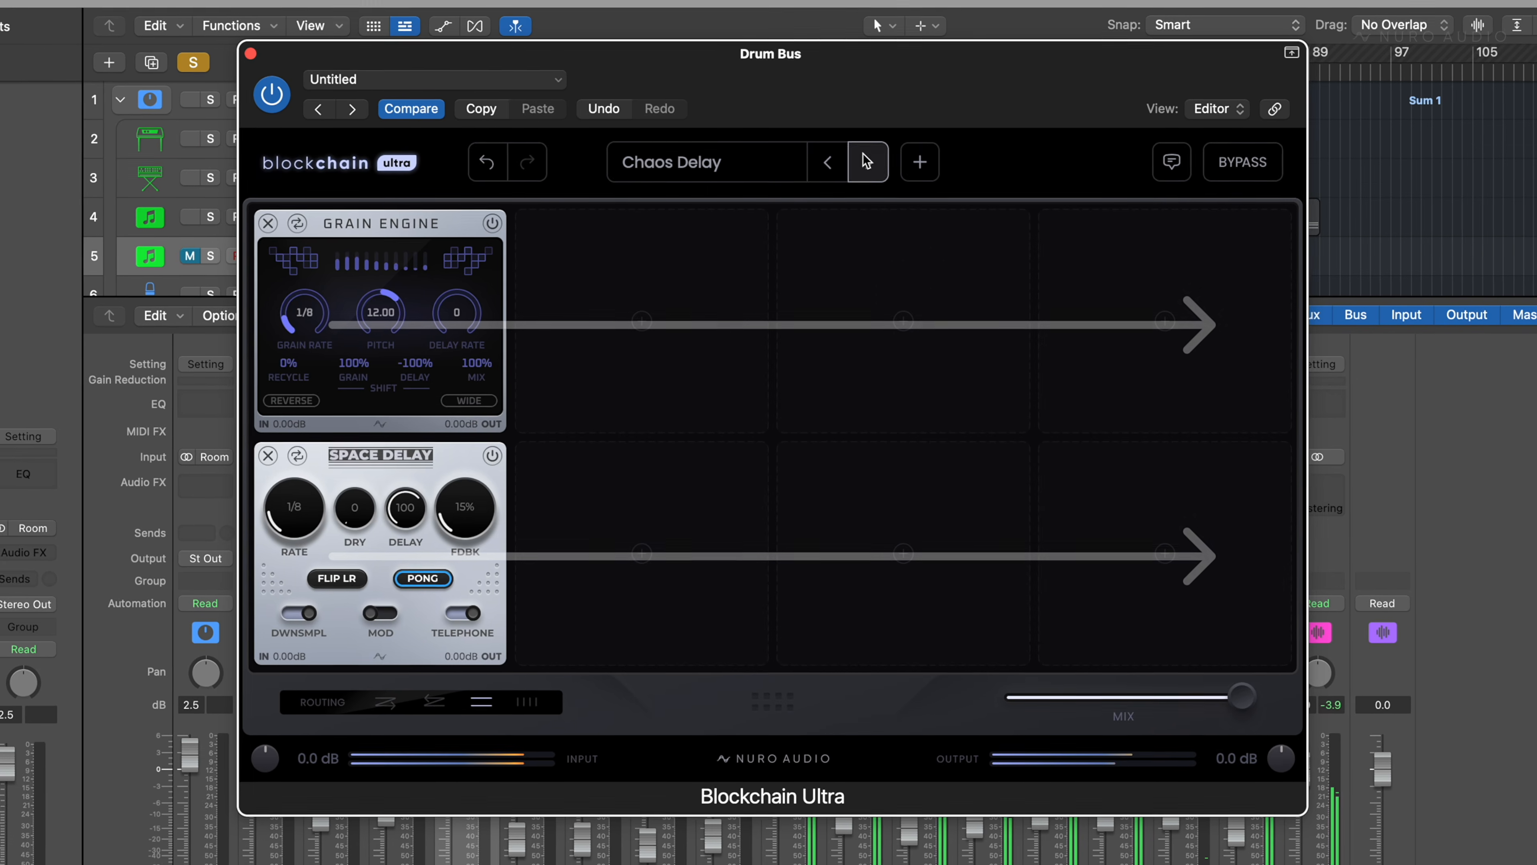
pyautogui.click(865, 160)
pyautogui.click(866, 162)
pyautogui.click(867, 162)
pyautogui.click(866, 161)
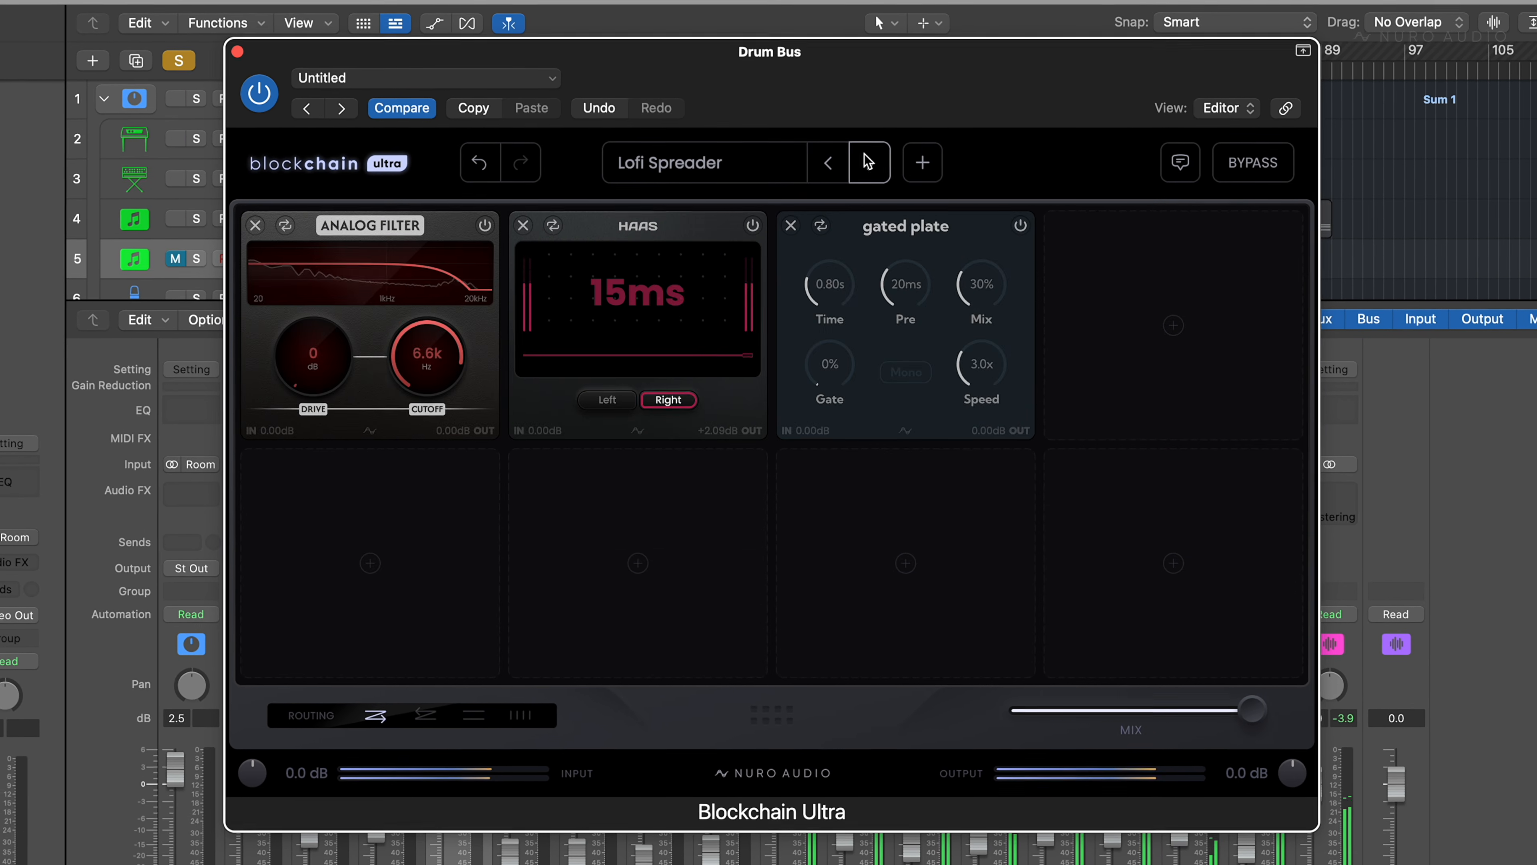
pyautogui.click(866, 162)
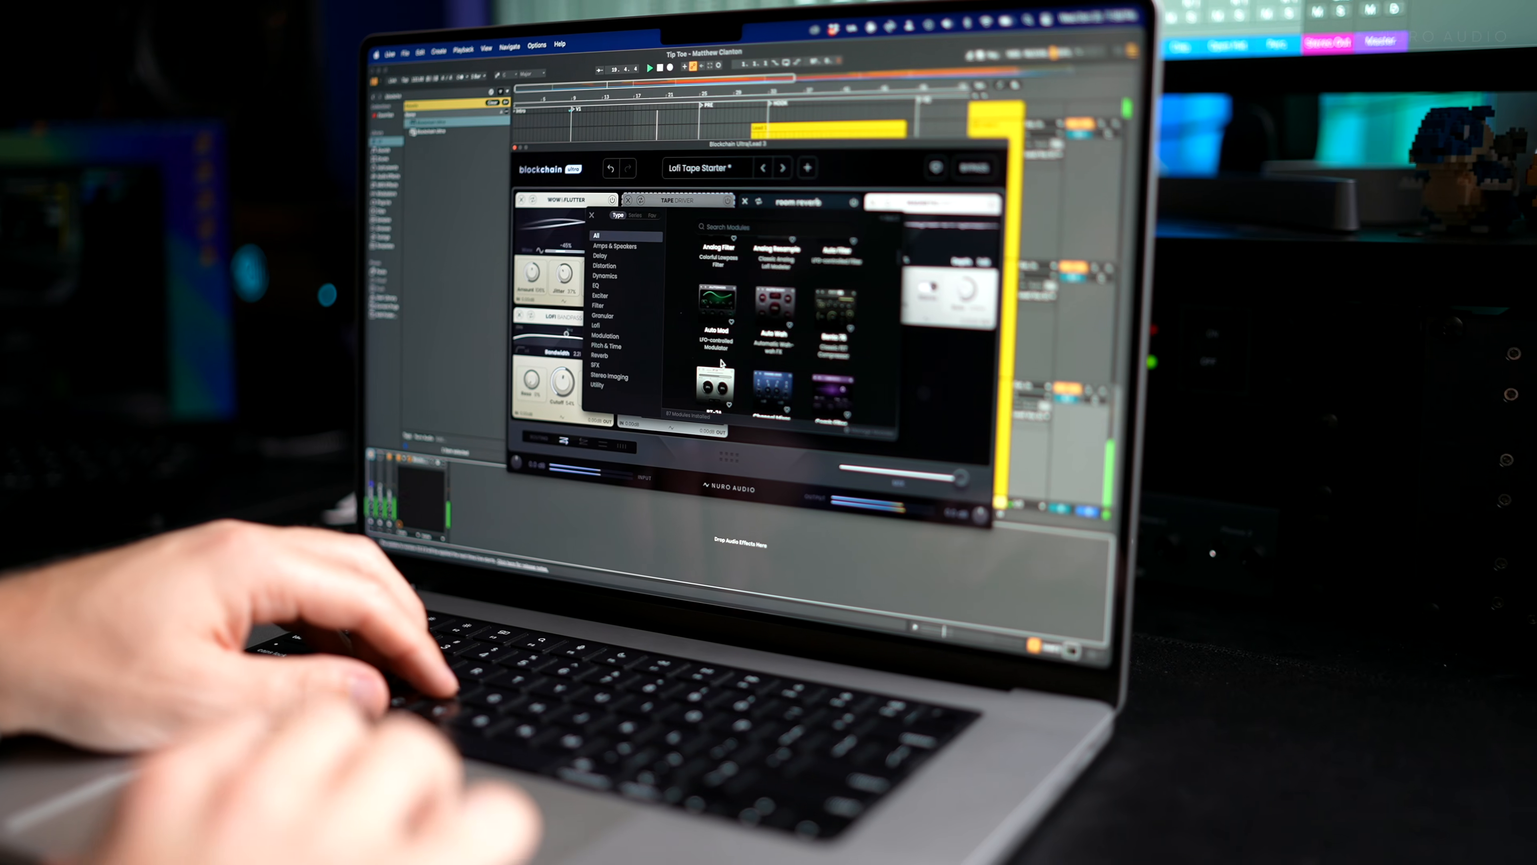
pyautogui.scroll(-10, 721, 365)
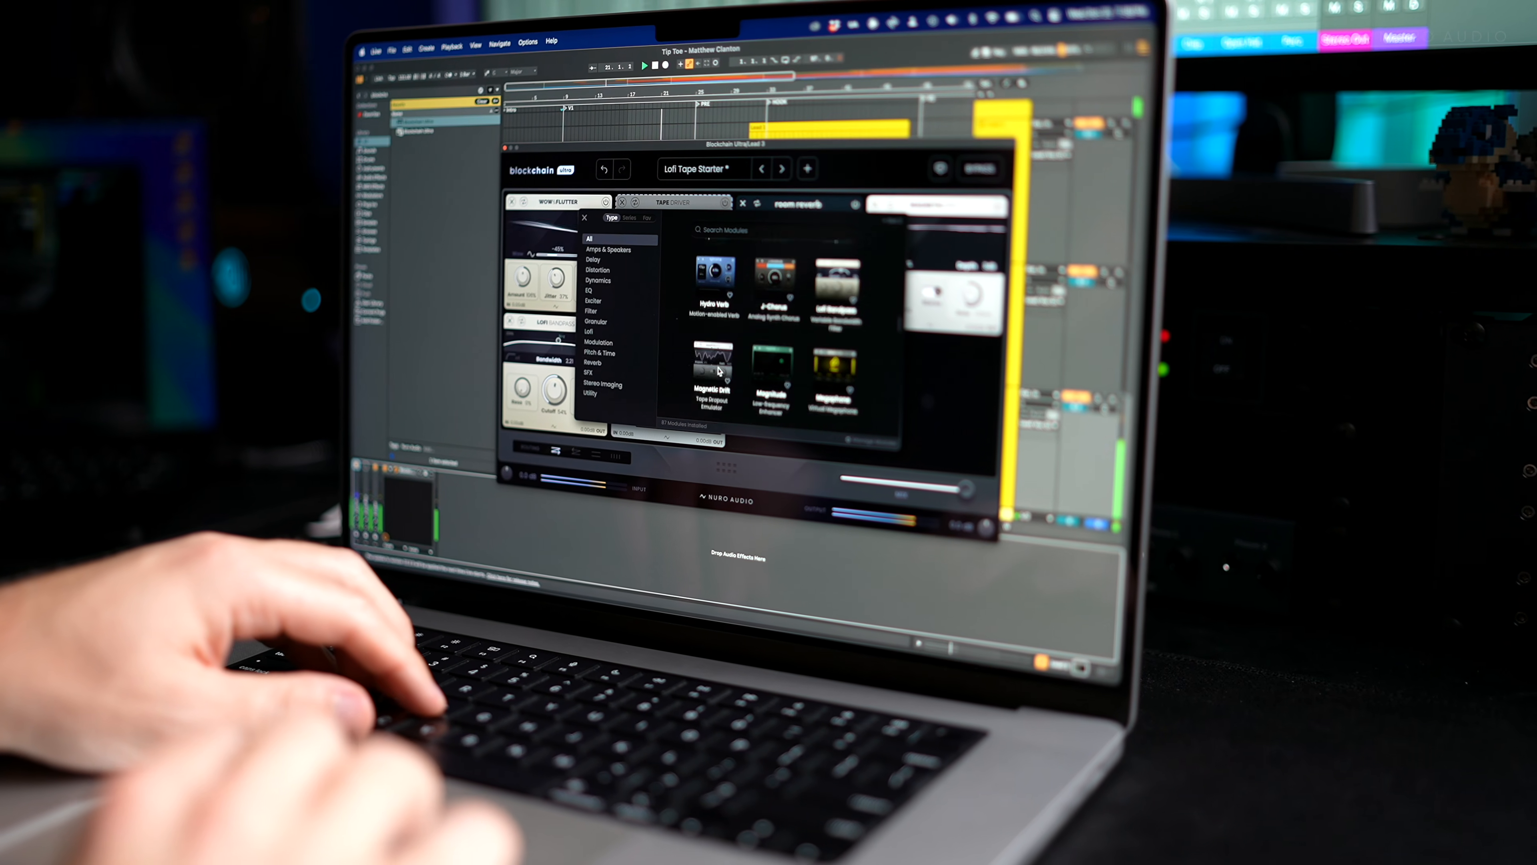